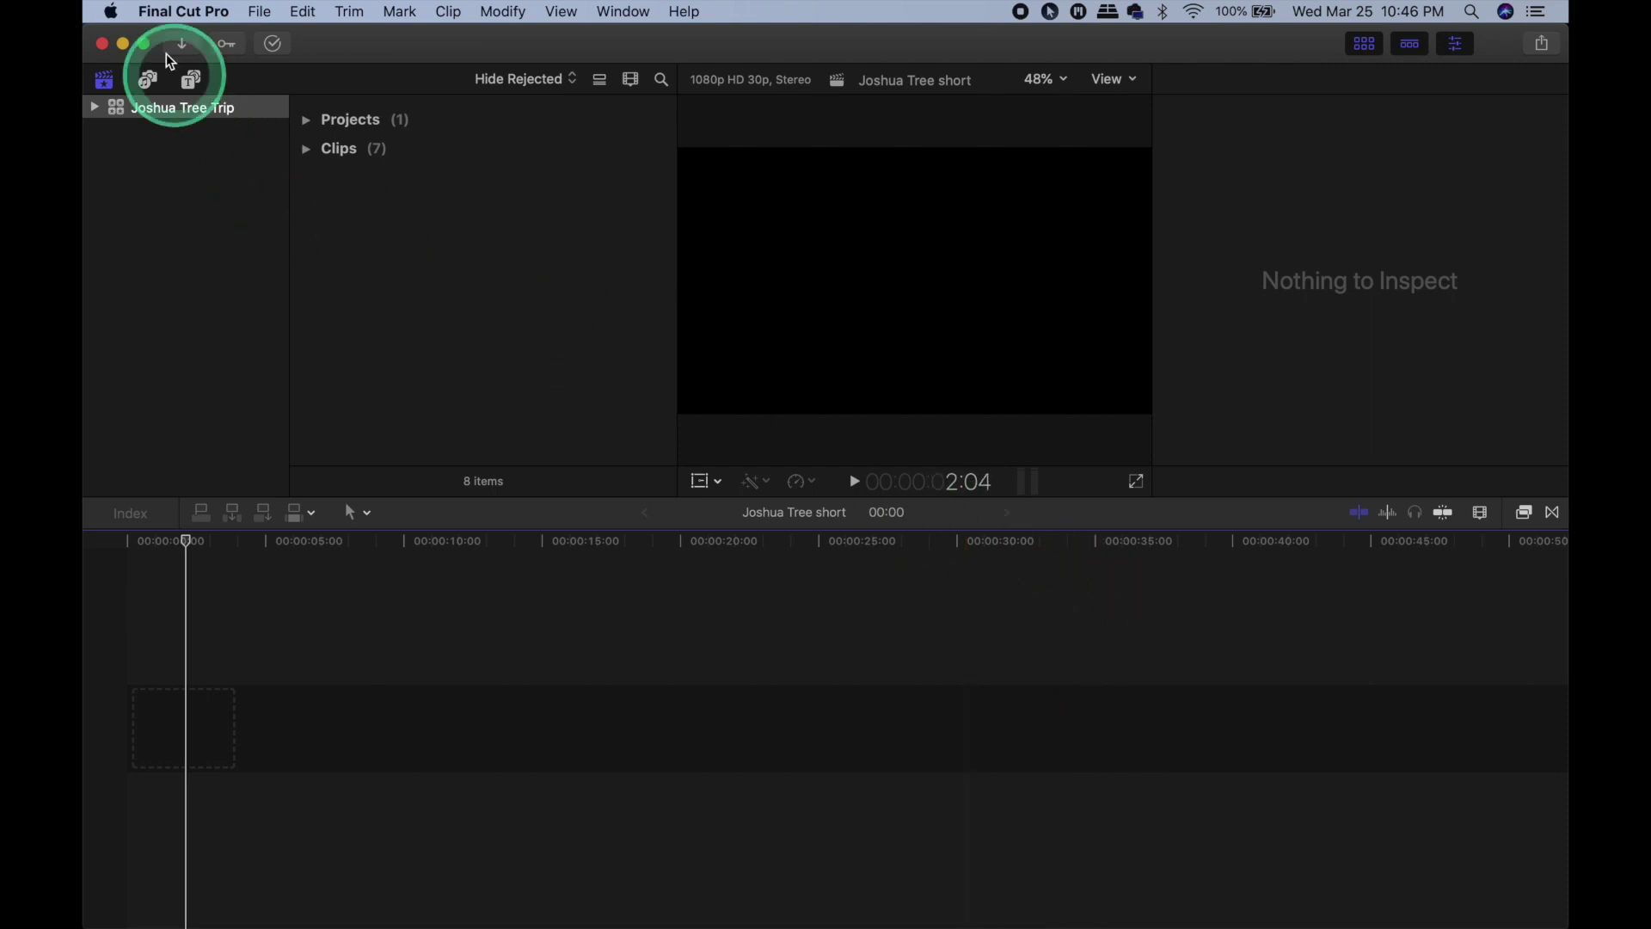
left_click(259, 12)
mouse_move(387, 37)
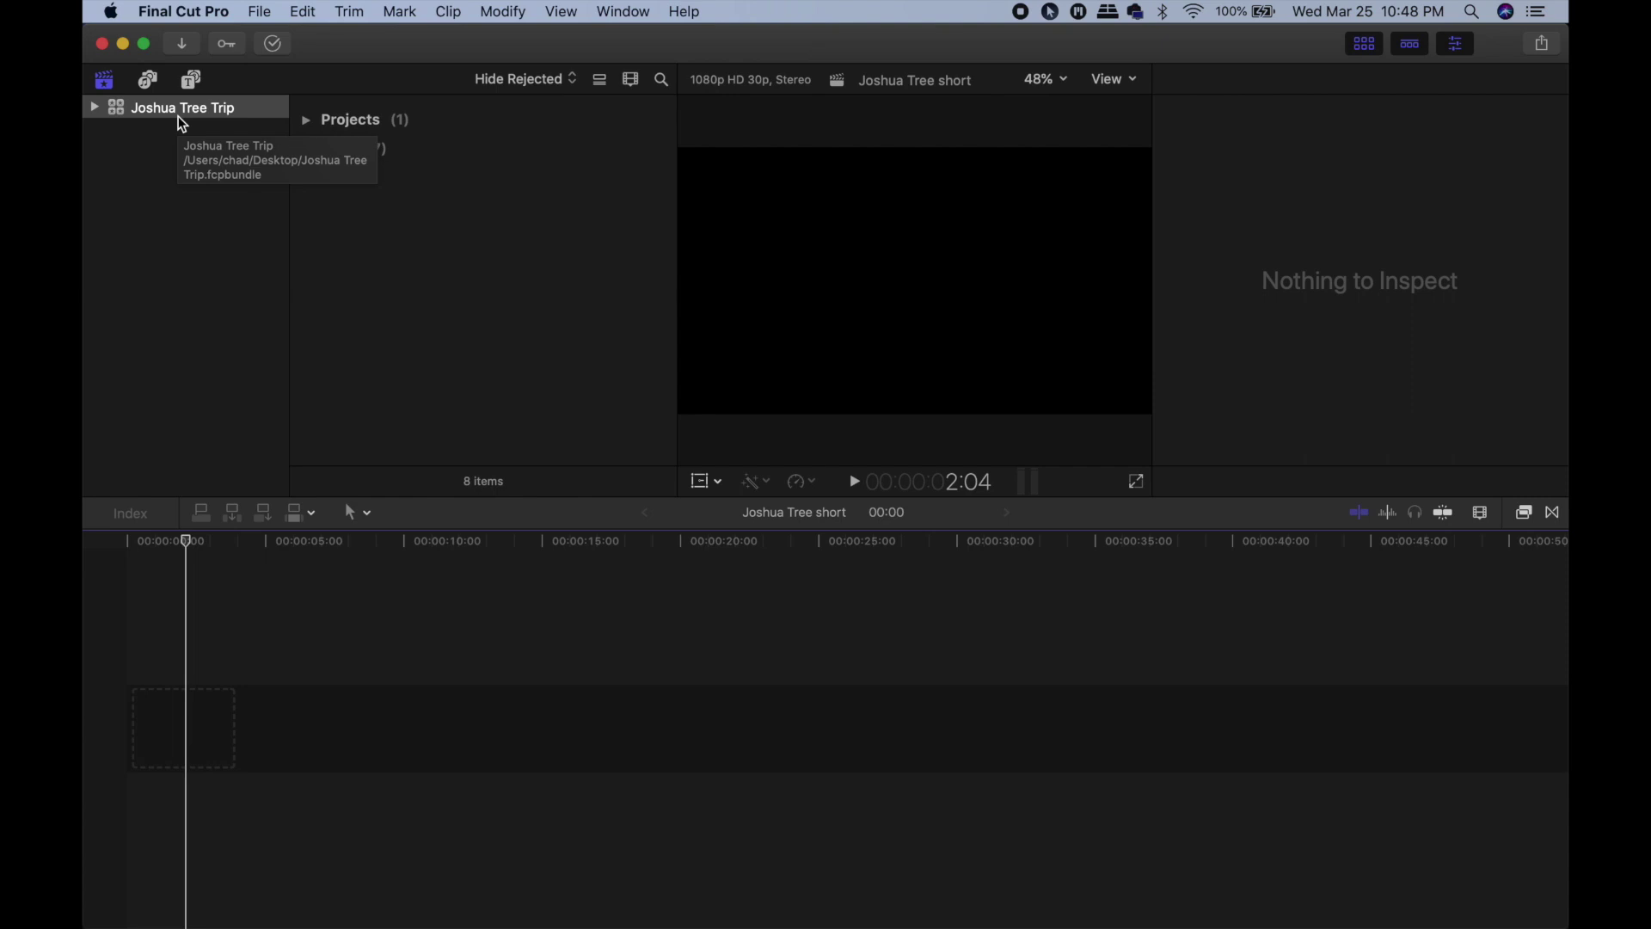
left_click(260, 11)
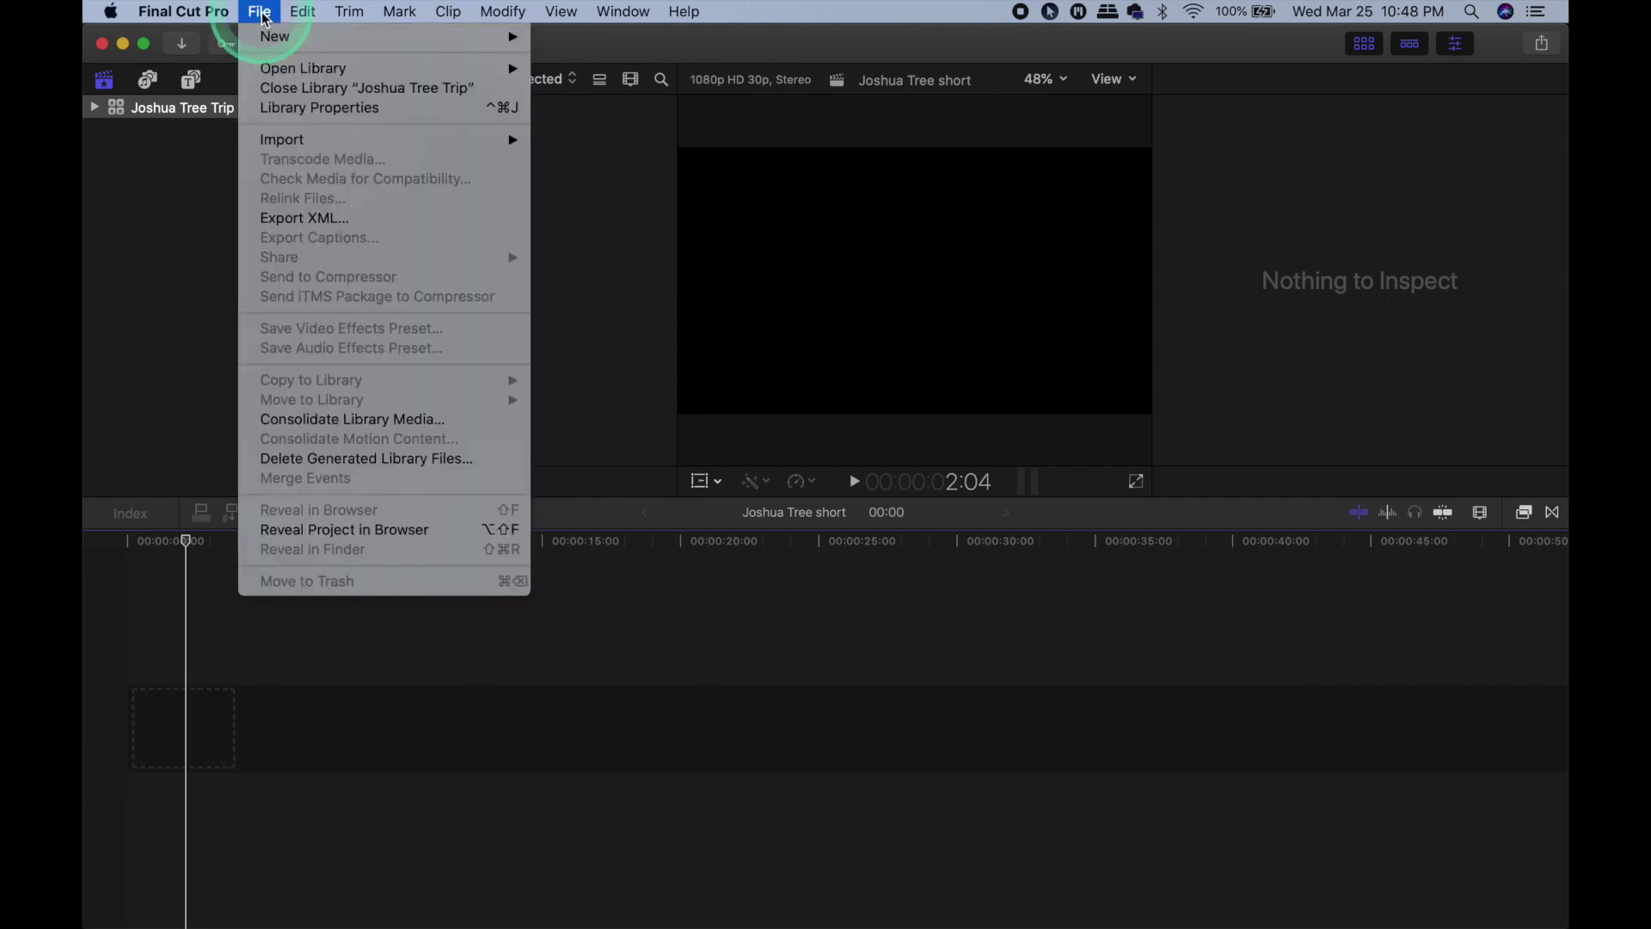
mouse_move(266, 36)
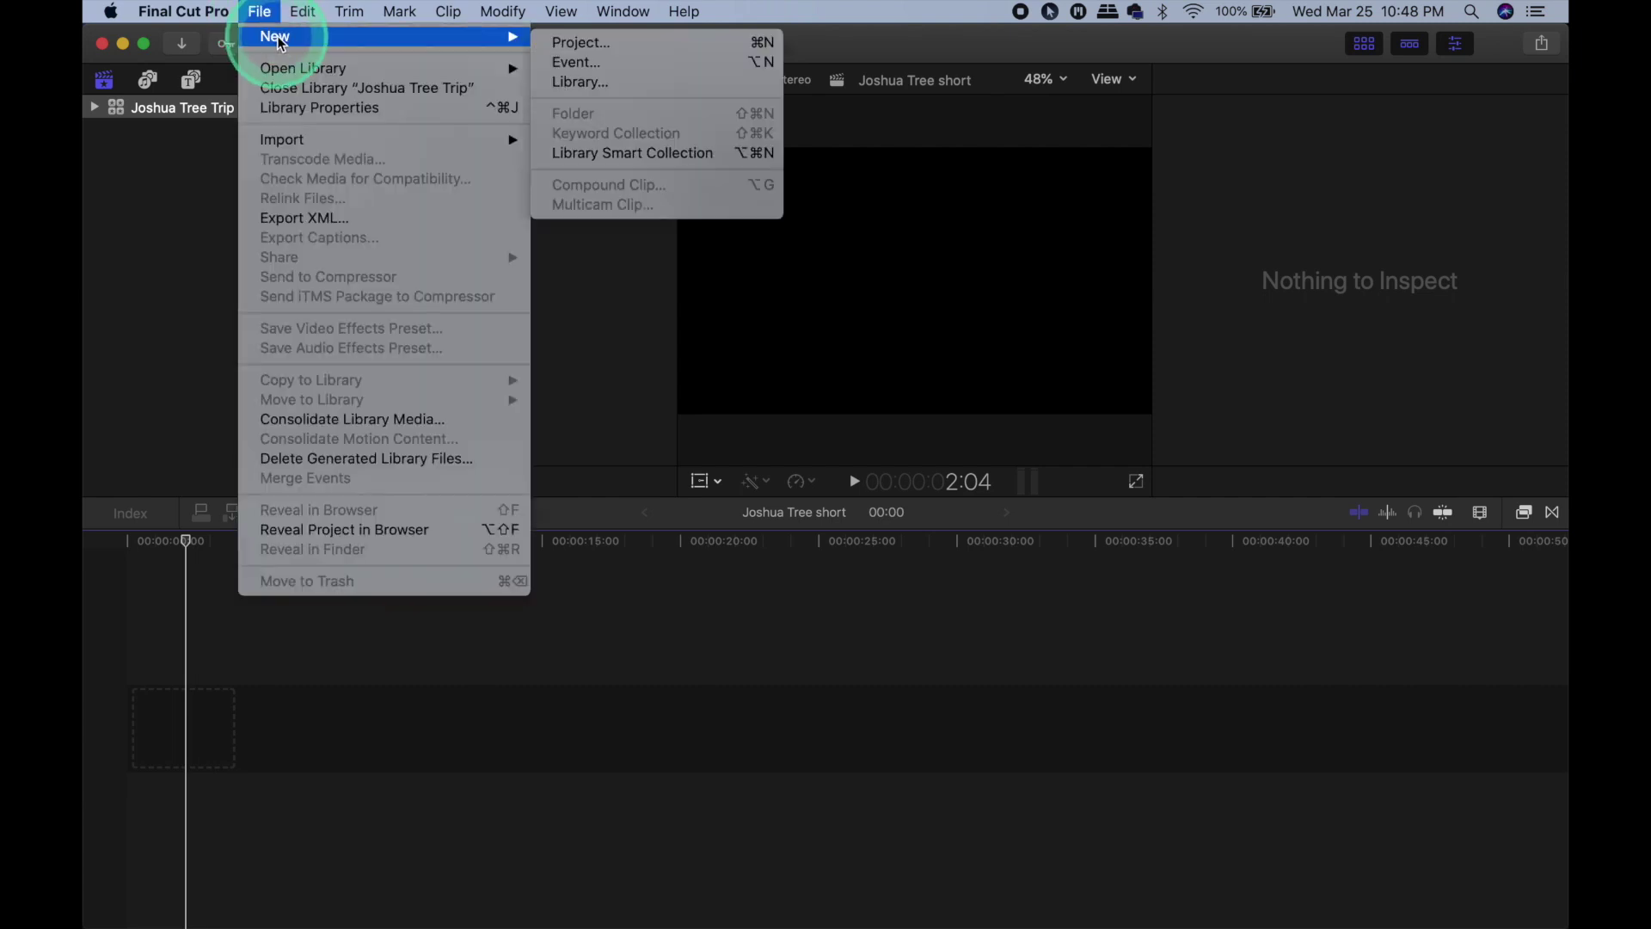
left_click(631, 61)
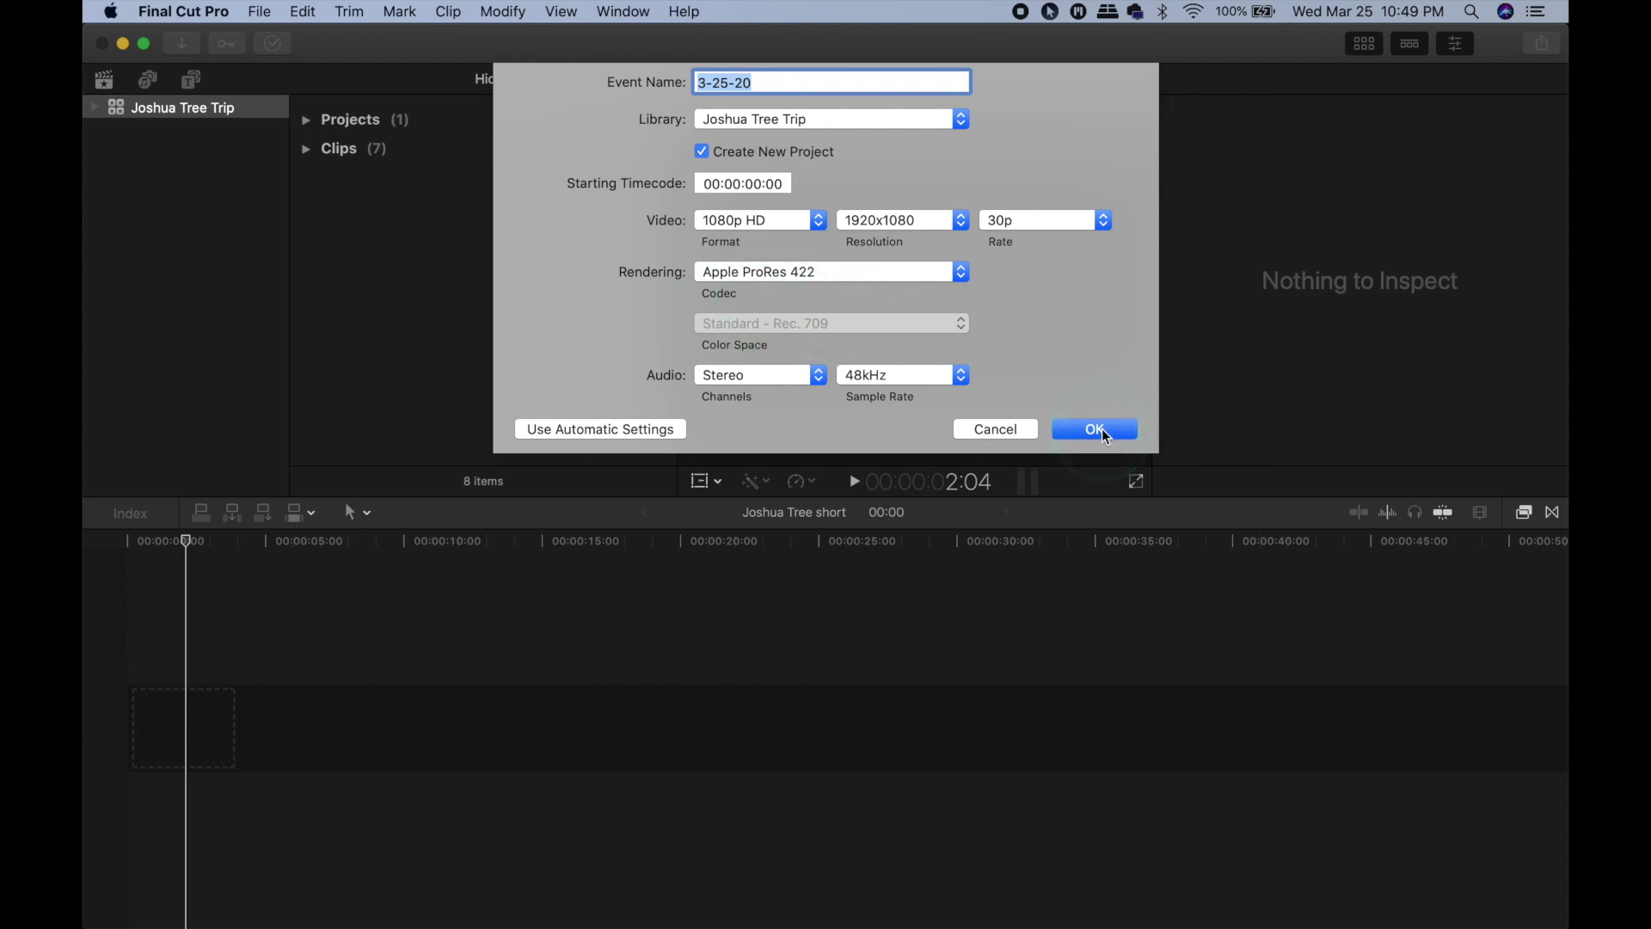
left_click(997, 429)
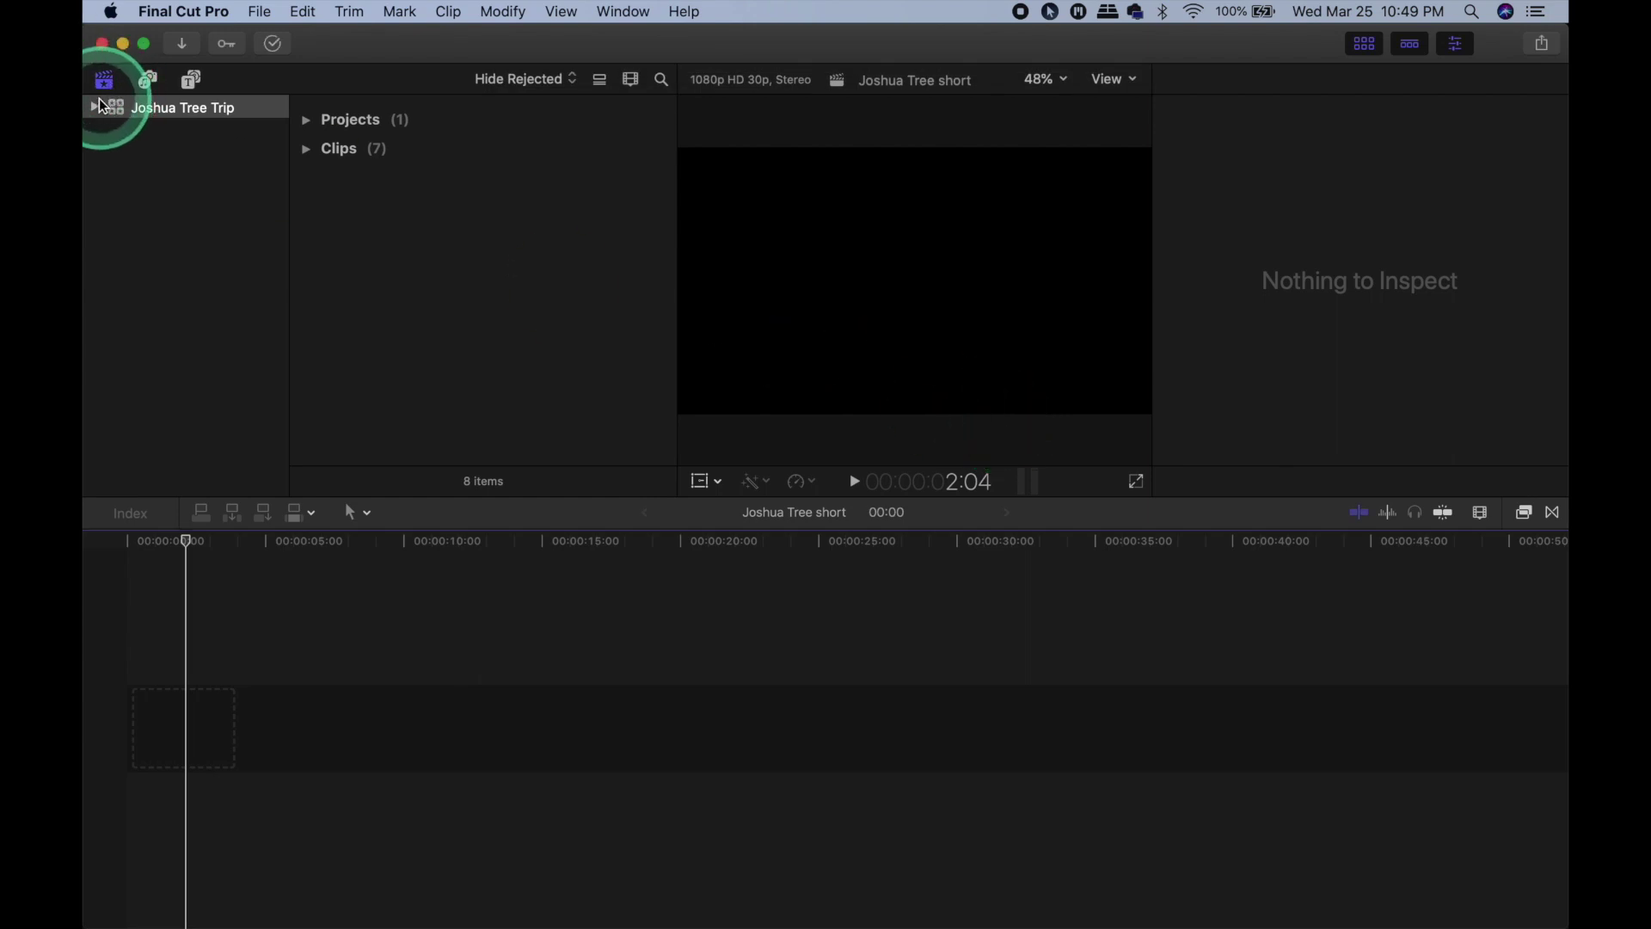
Expand the Joshua Tree Trip library, select its Joshua Tree Trip event, and reveal the event's projects and clips.
left_click(95, 107)
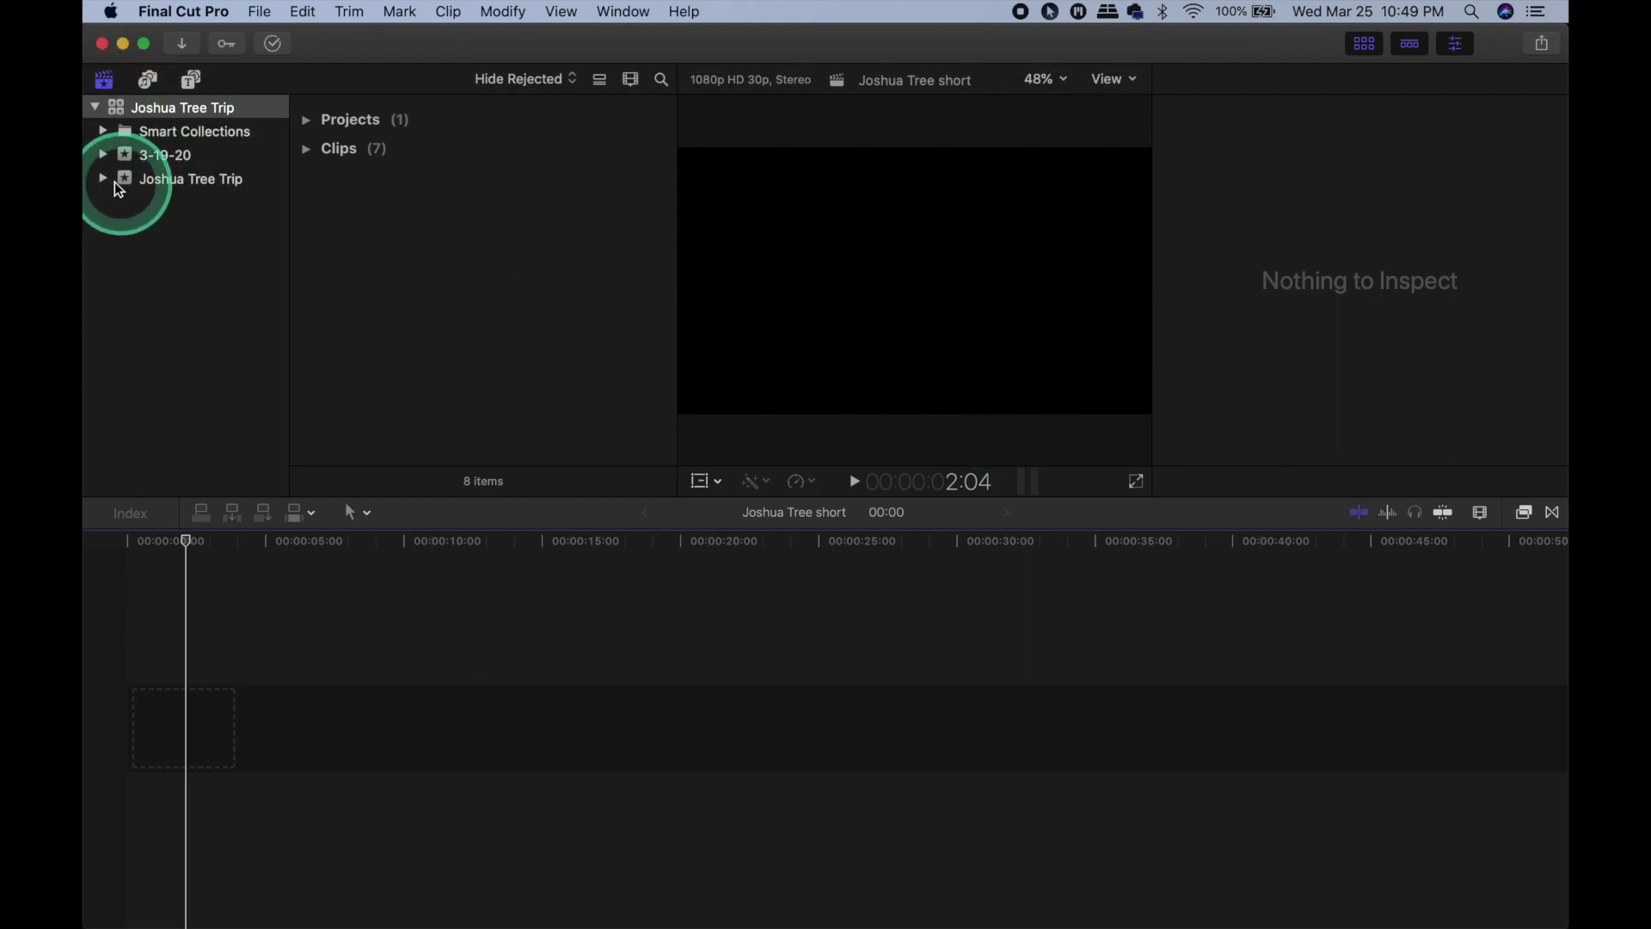
left_click(159, 180)
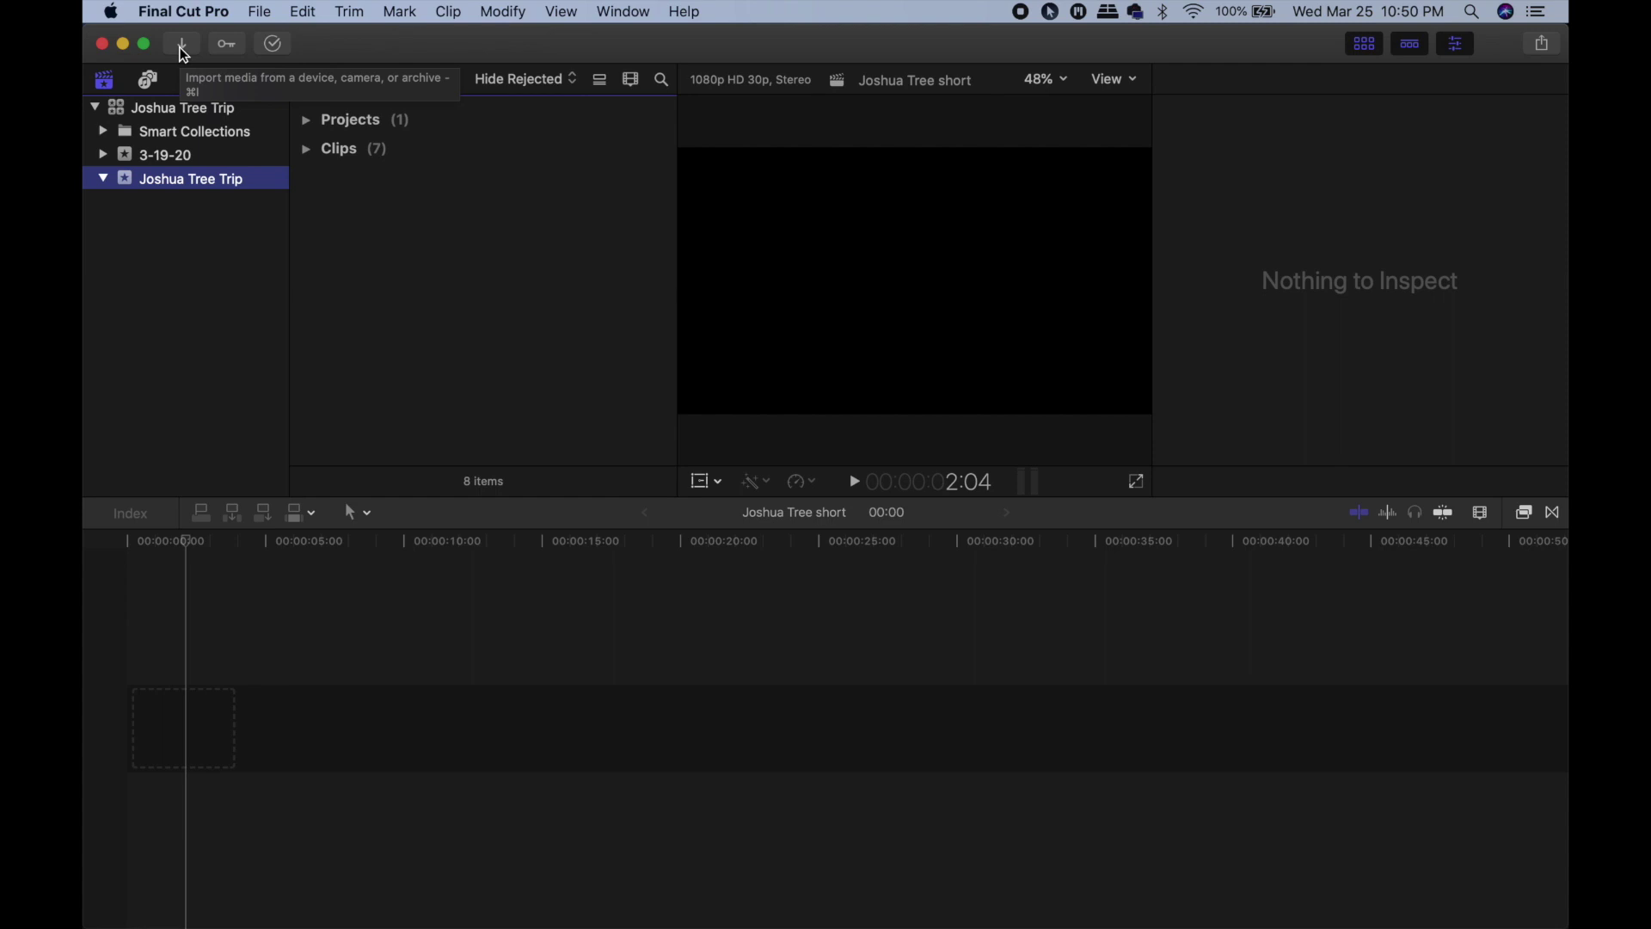
left_click(306, 119)
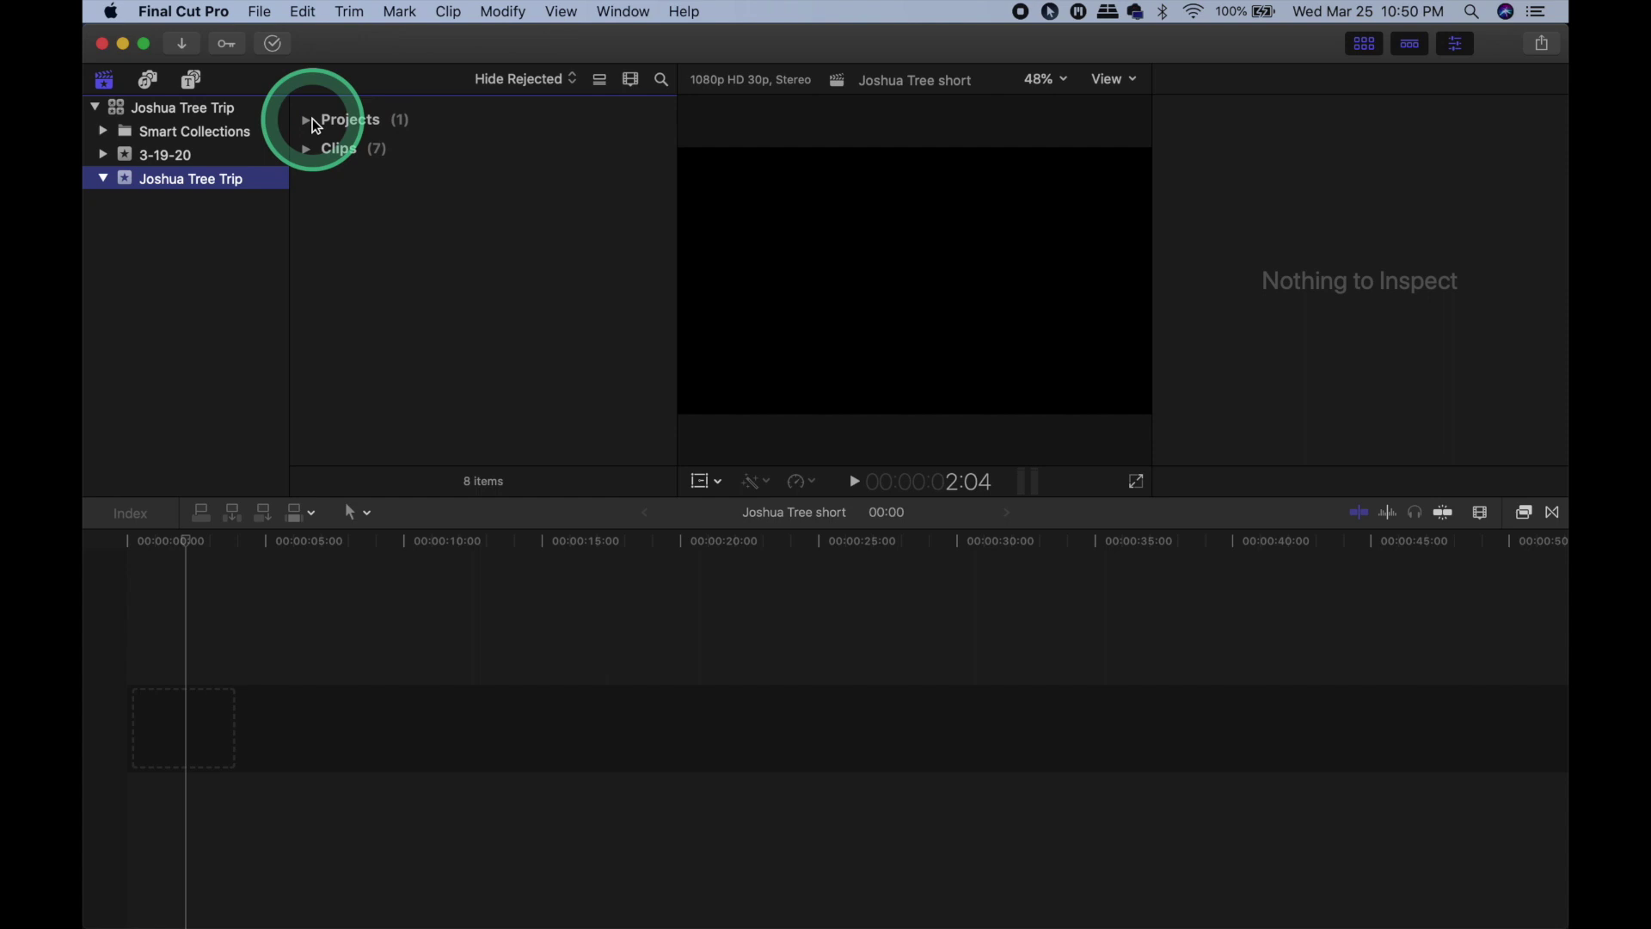
left_click(313, 265)
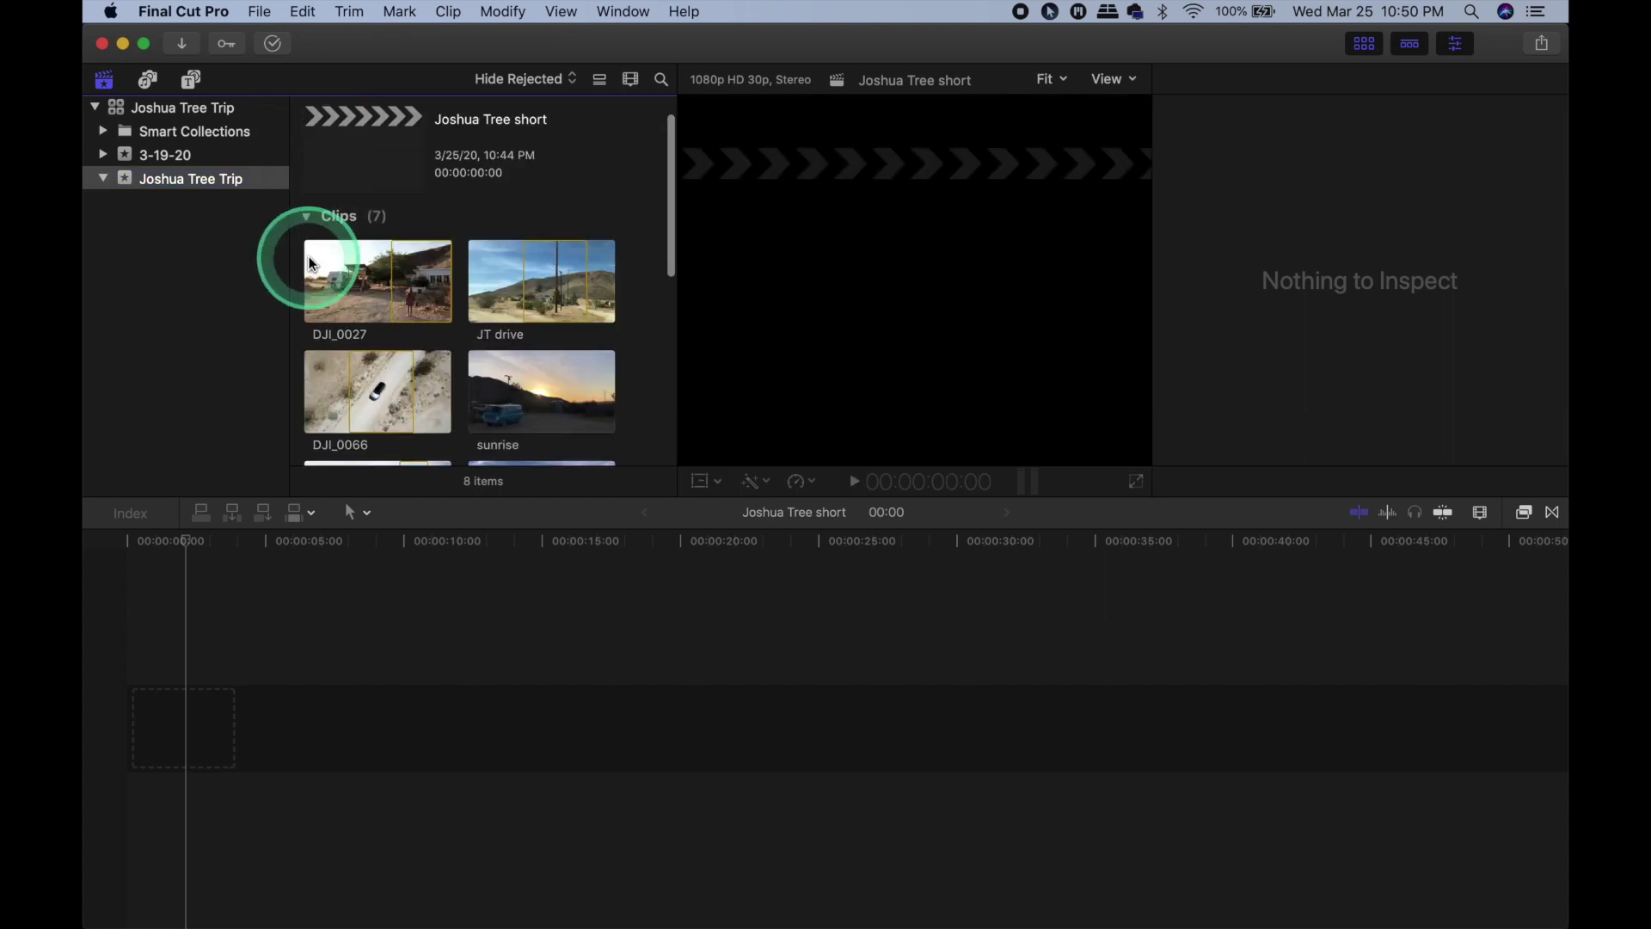
Look through the event's video clips and skim the ES_Get Away - Sum Wave music track.
scroll(312, 264, "up", 2)
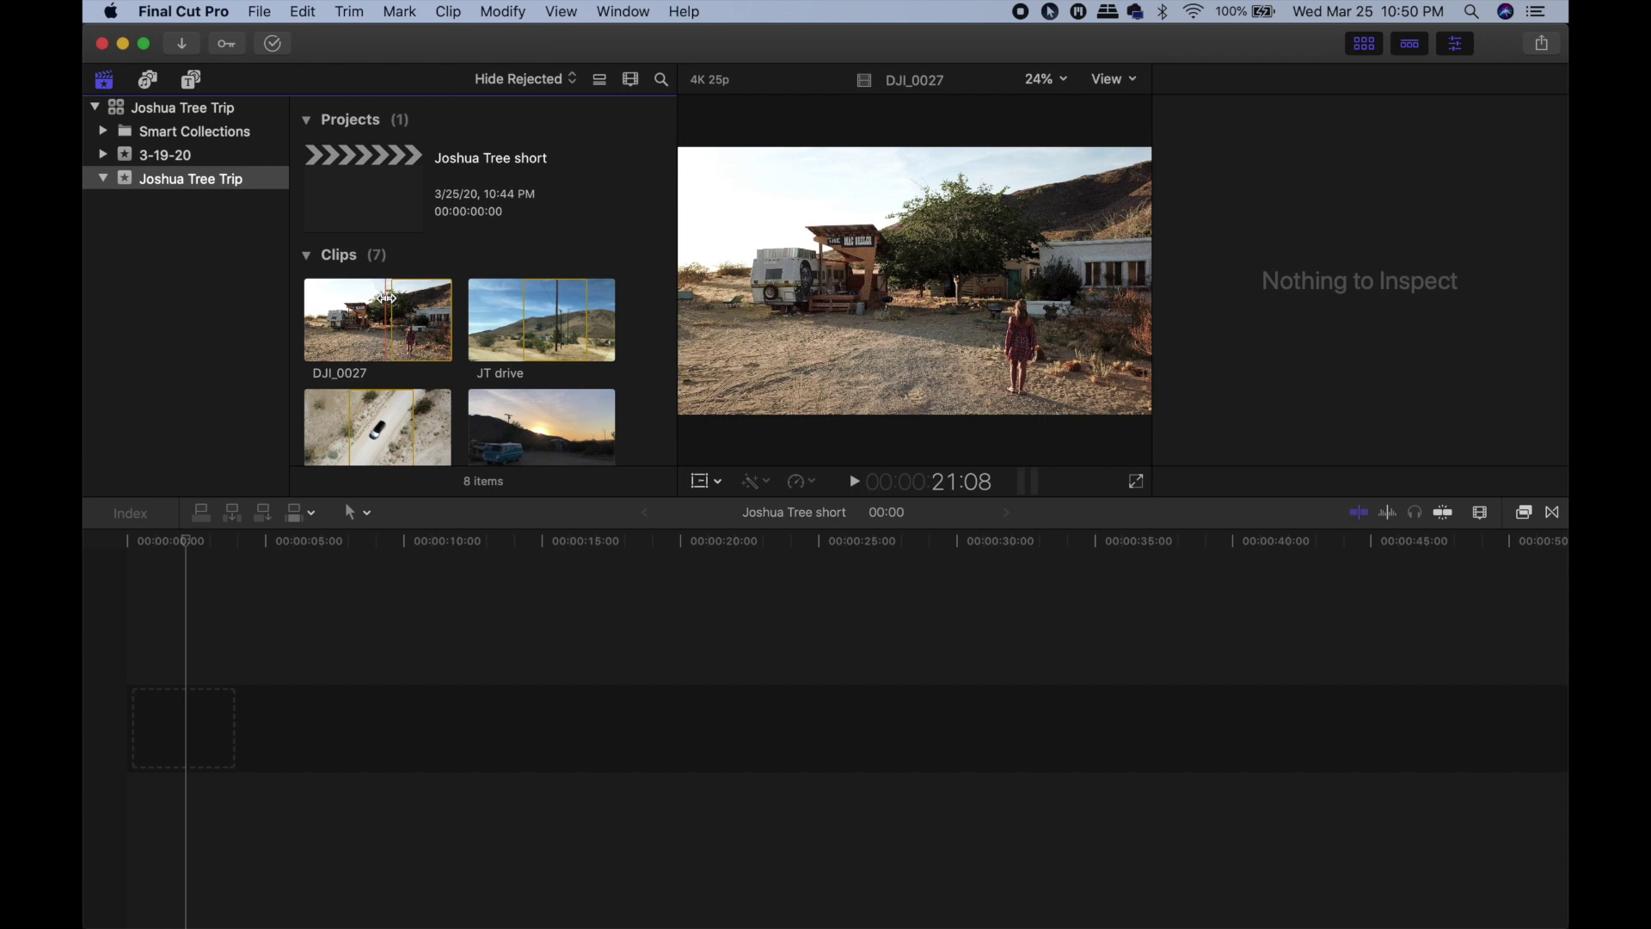
scroll(387, 298, "down", 8)
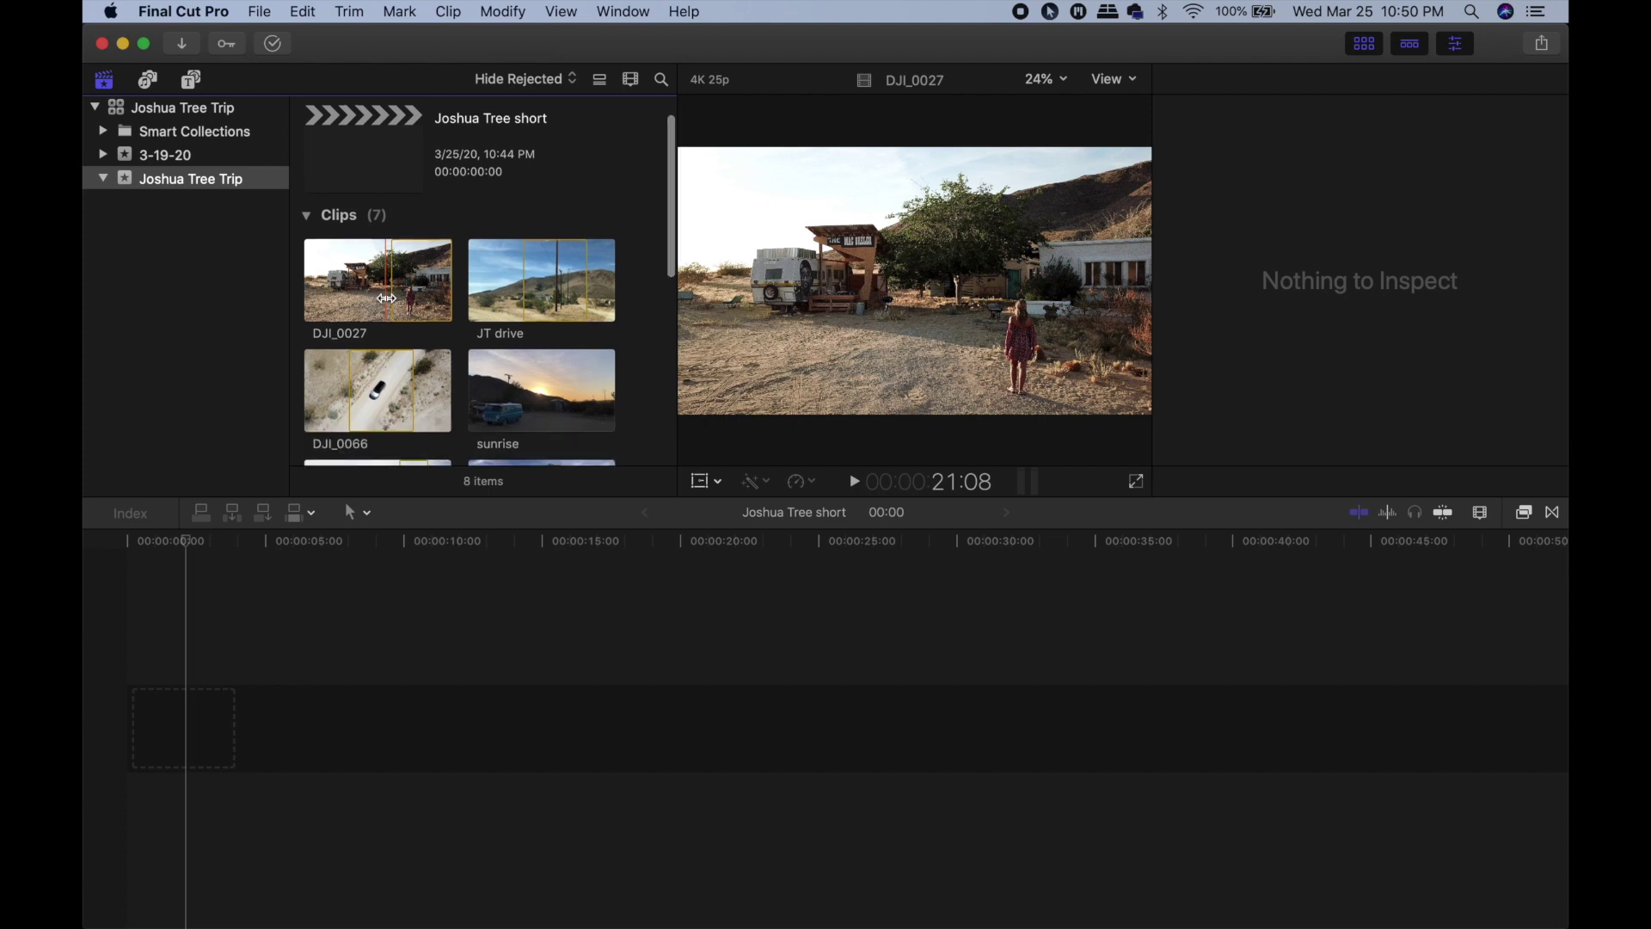
scroll(387, 298, "up", 5)
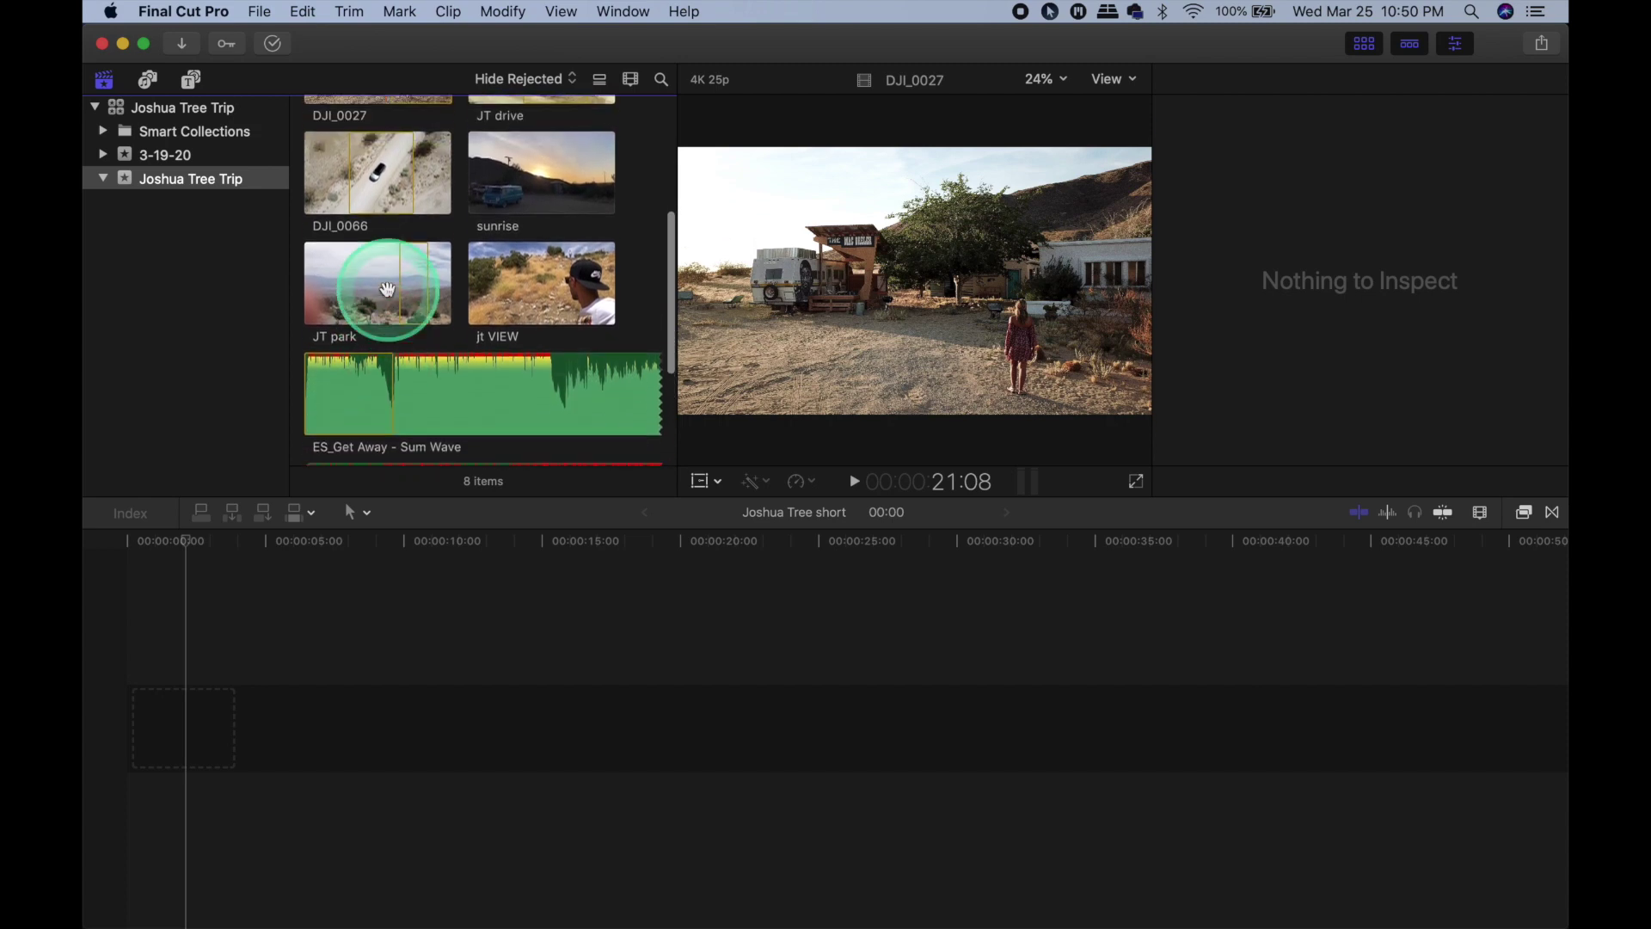
scroll(387, 292, "down", 5)
scroll(387, 289, "down", 2)
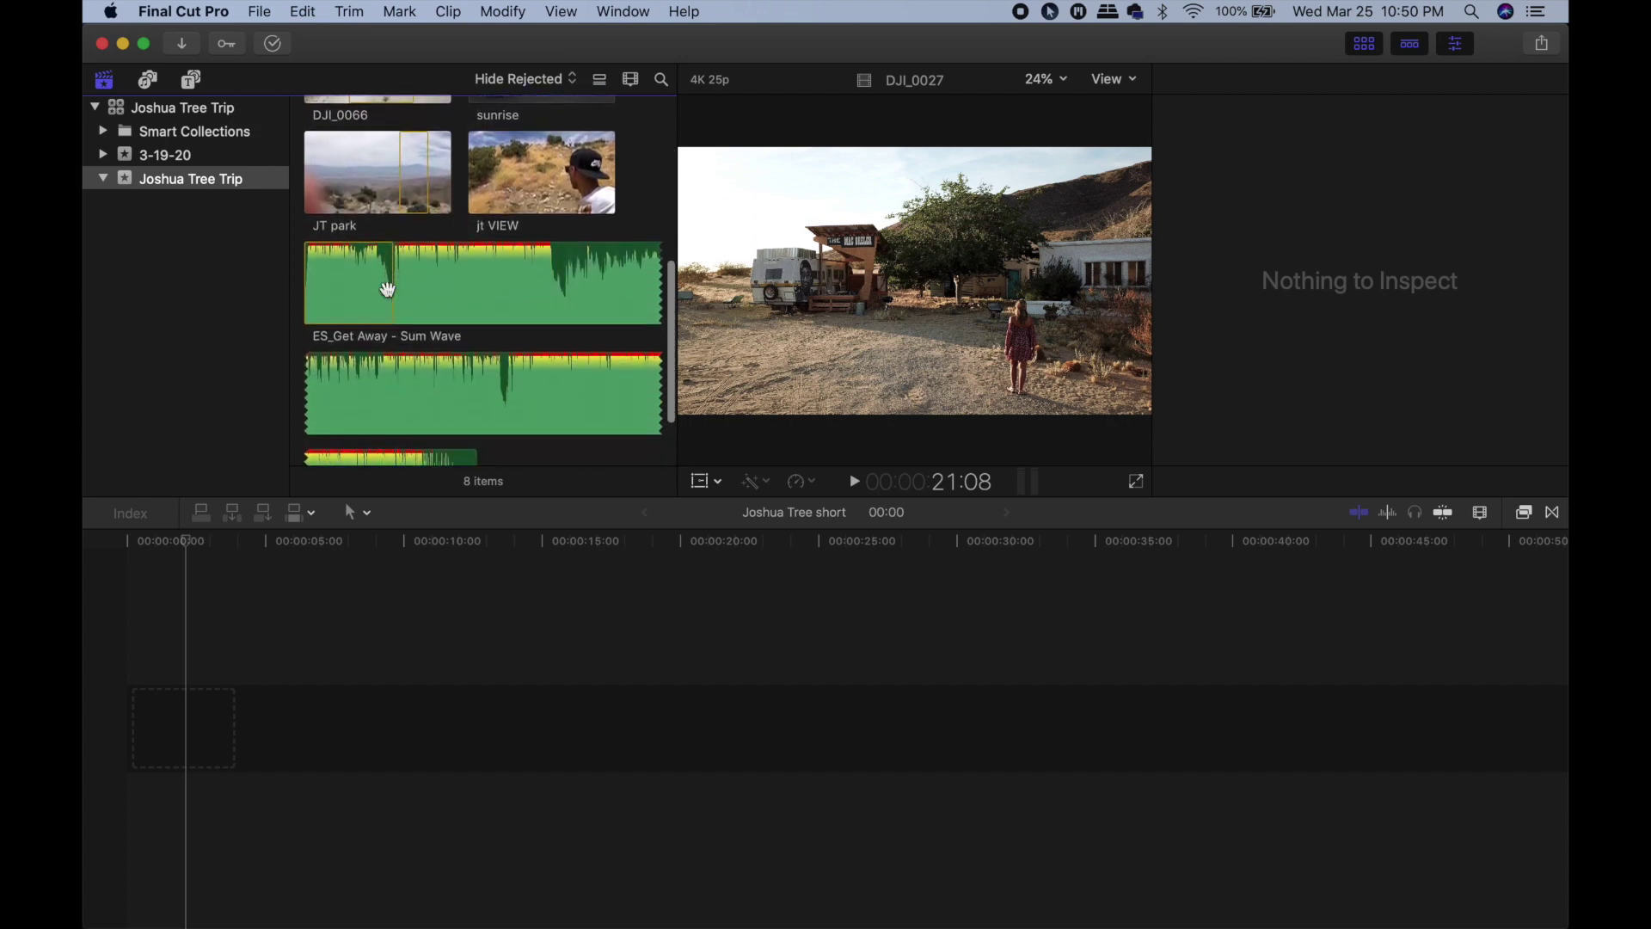
left_click(488, 301)
left_click(427, 296)
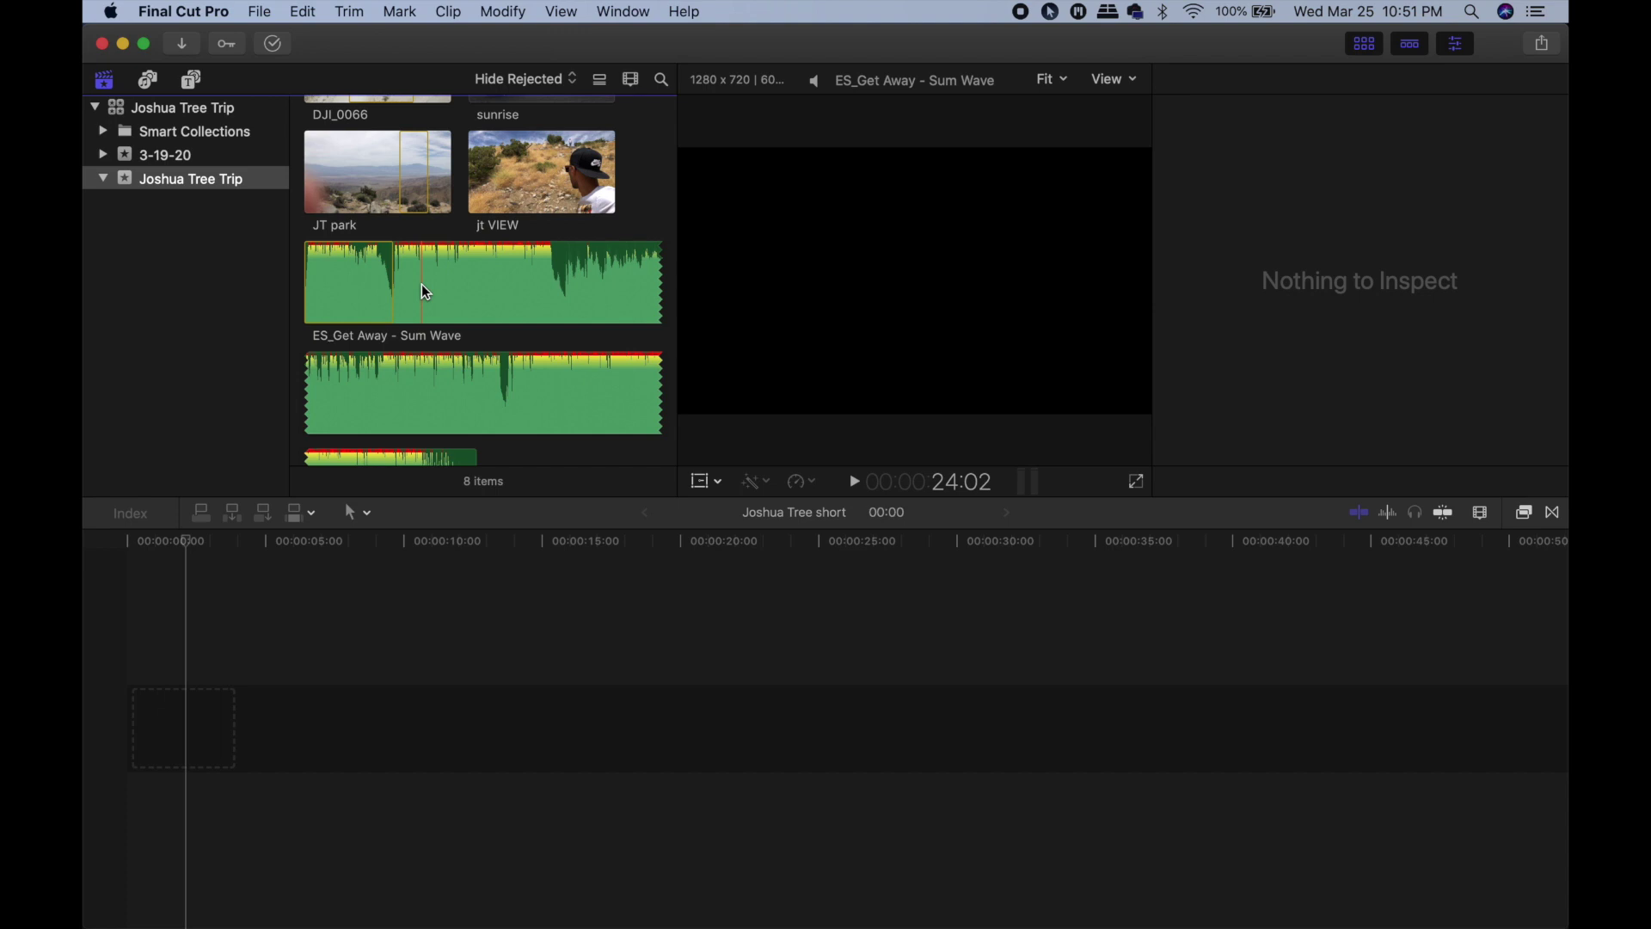
scroll(426, 275, "down", 3)
scroll(437, 254, "up", 10)
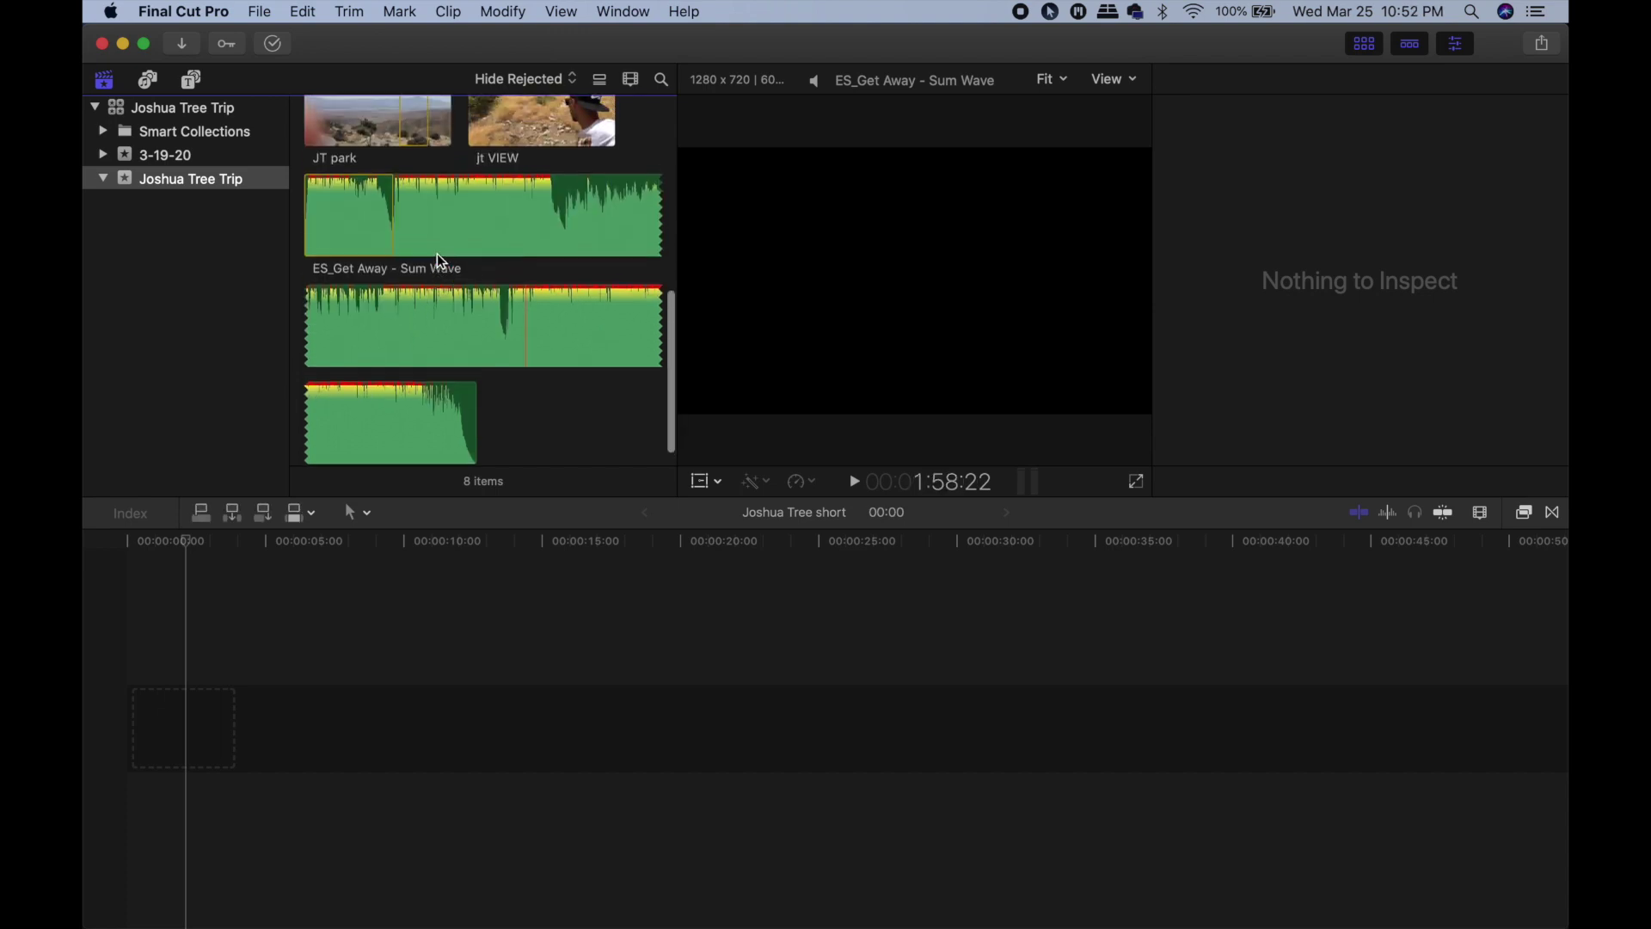
scroll(436, 254, "down", 3)
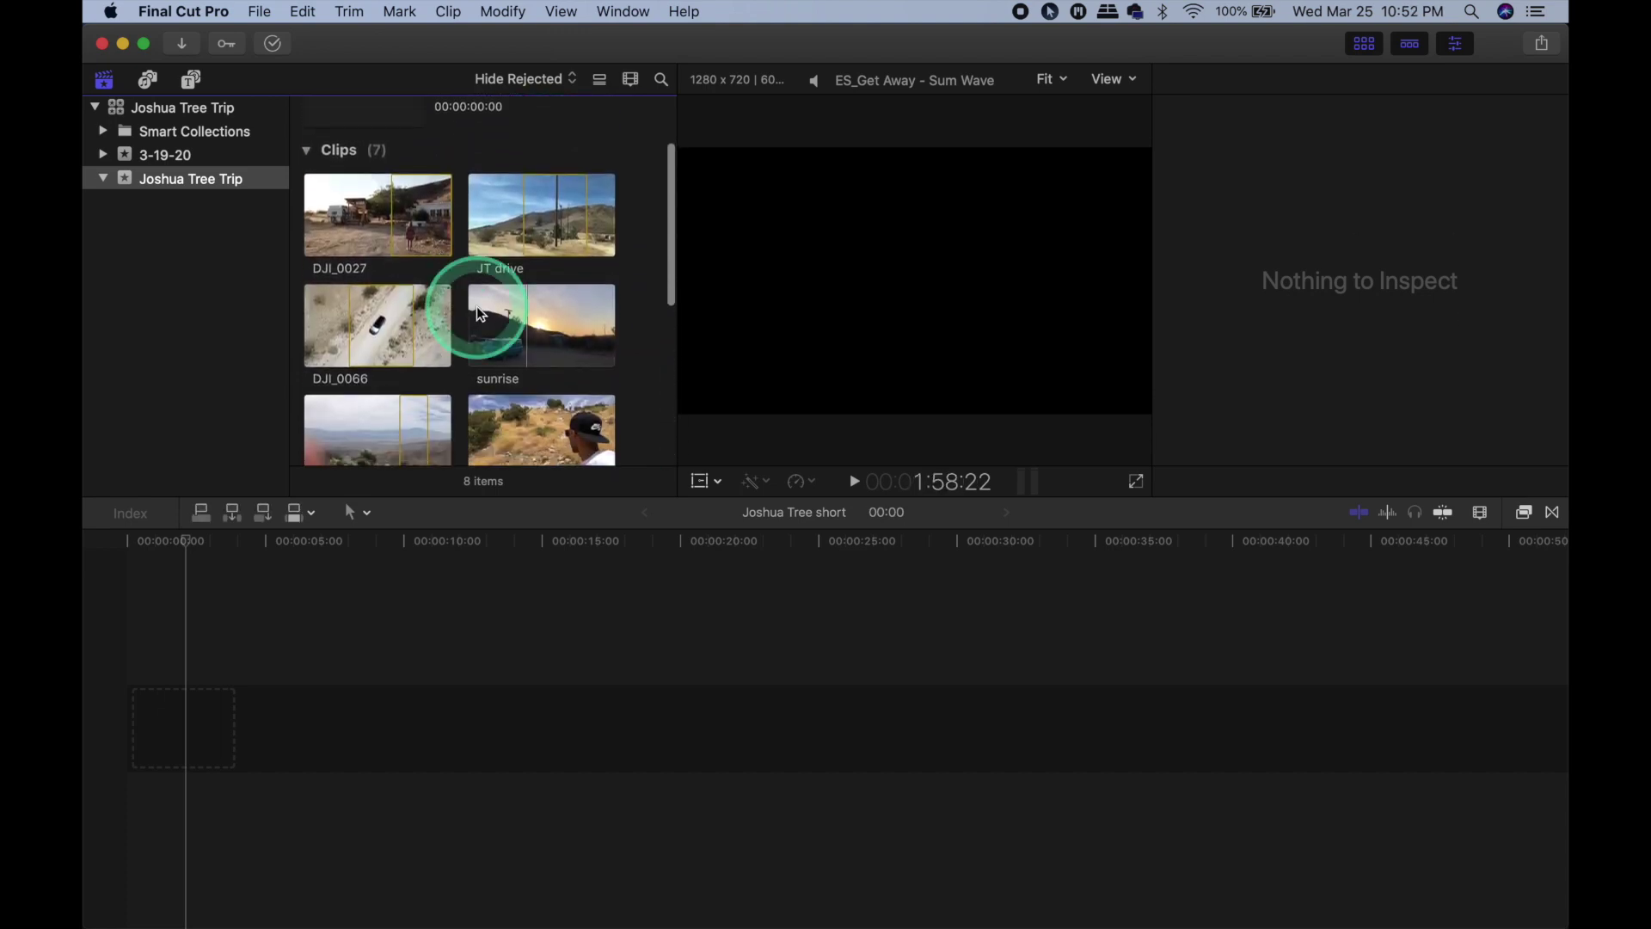
Add the full sunrise clip to the empty timeline as the first clip of the Joshua Tree short project.
left_click(508, 327)
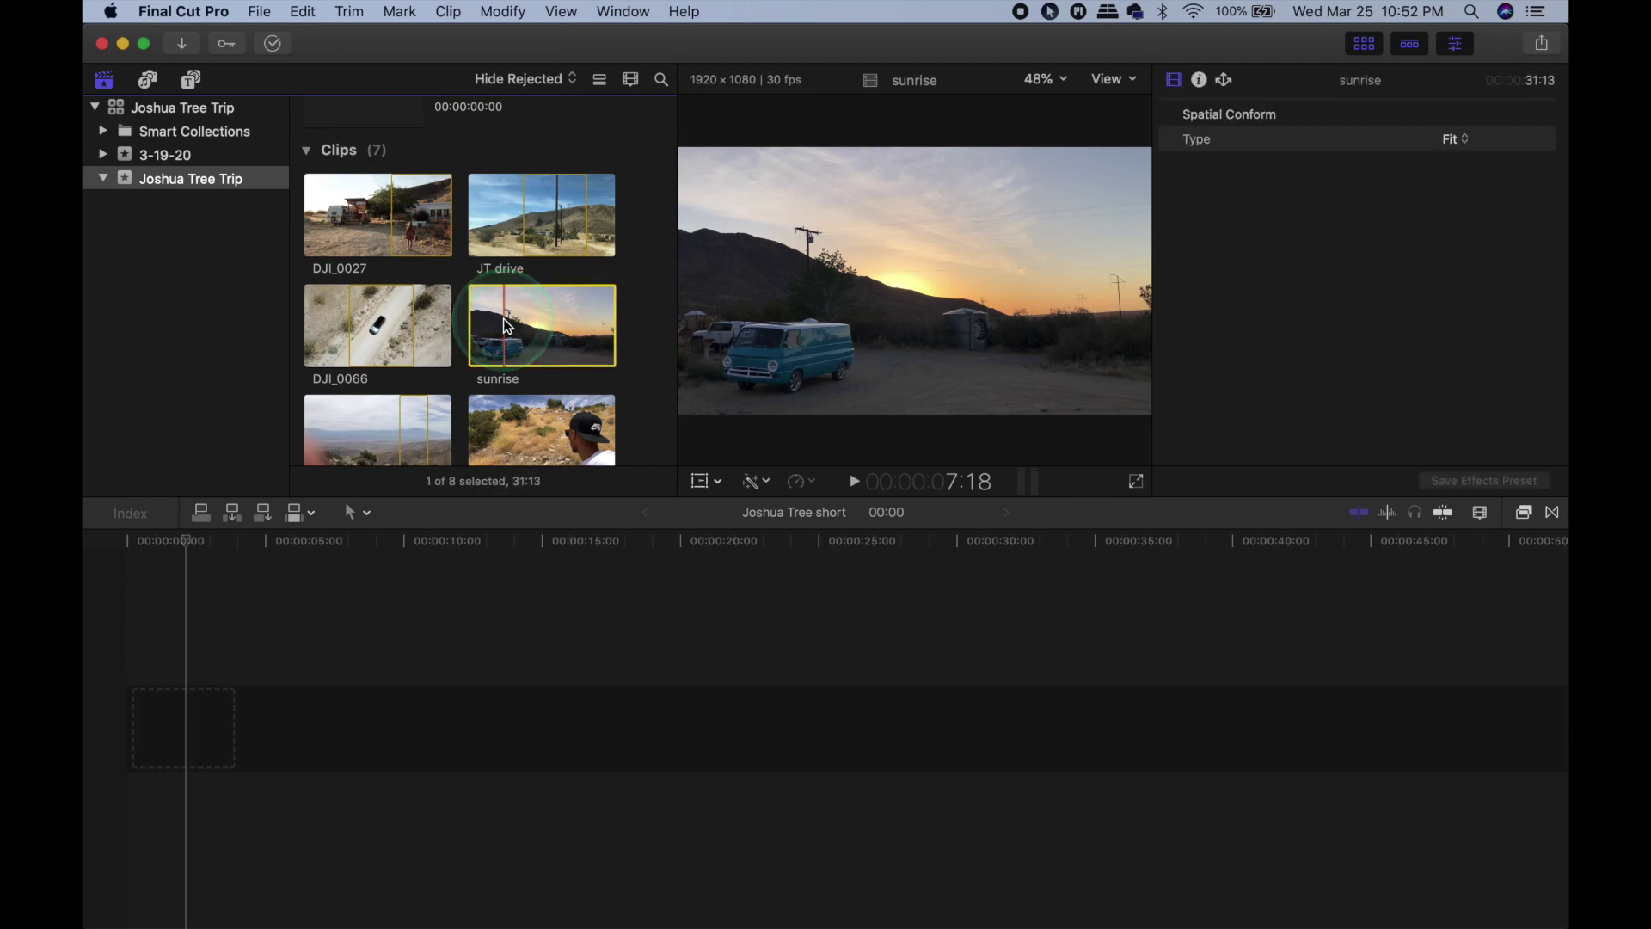
left_click_drag(535, 325, 189, 668)
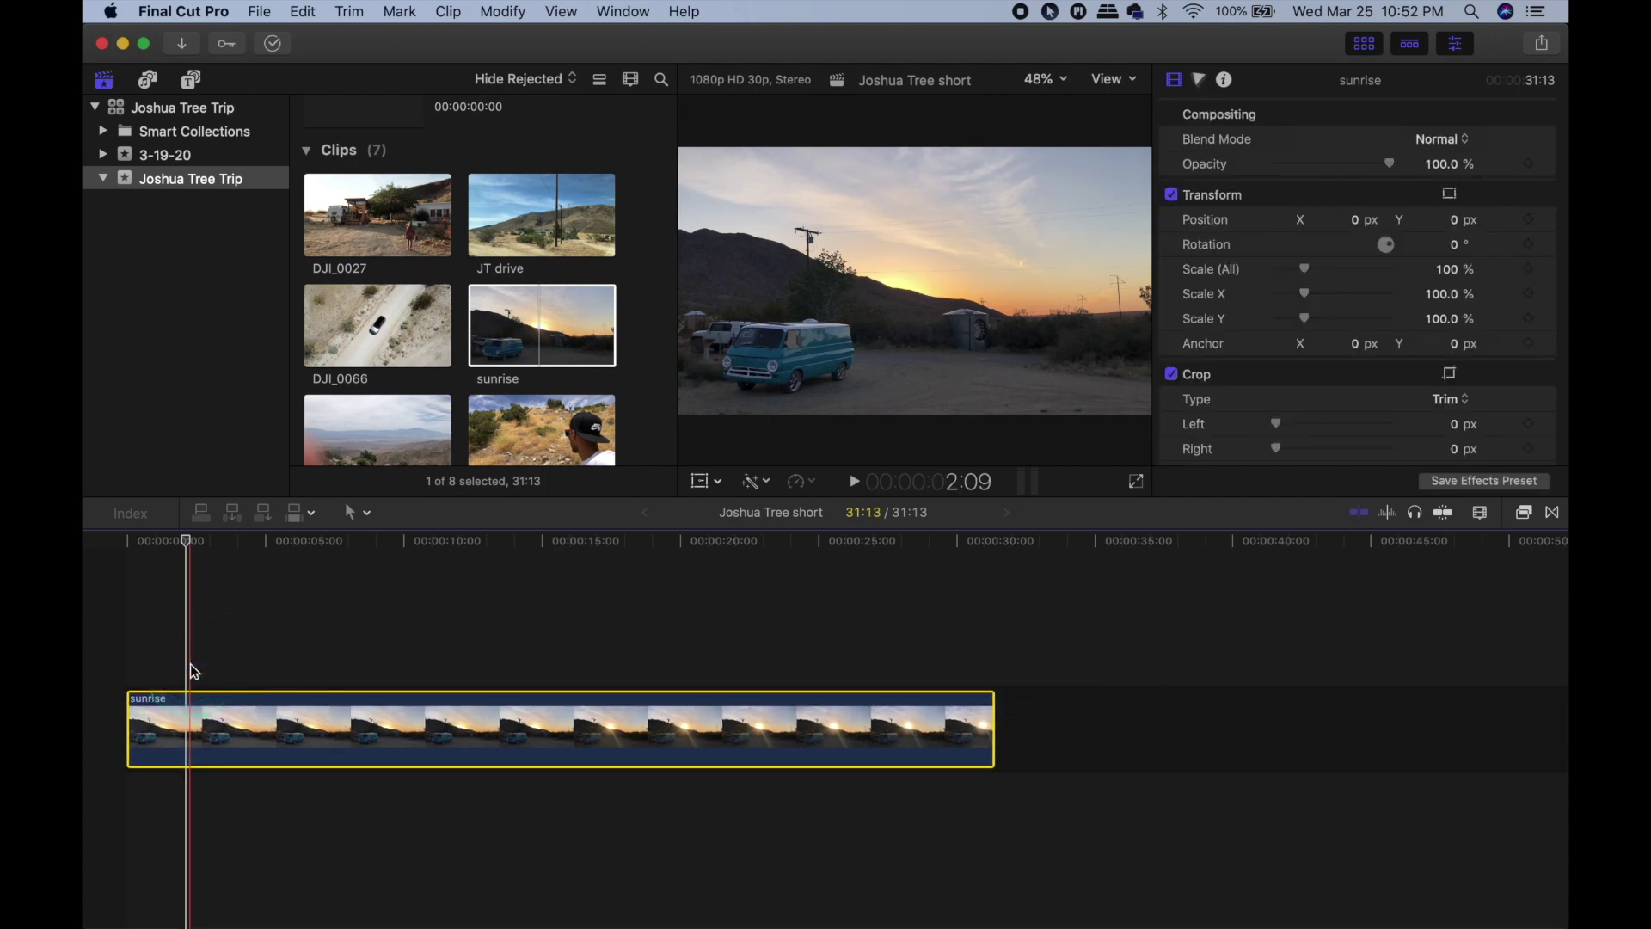
left_click(176, 699)
Add the JT park clip to the timeline directly after the sunrise clip.
scroll(418, 266, "down", 5)
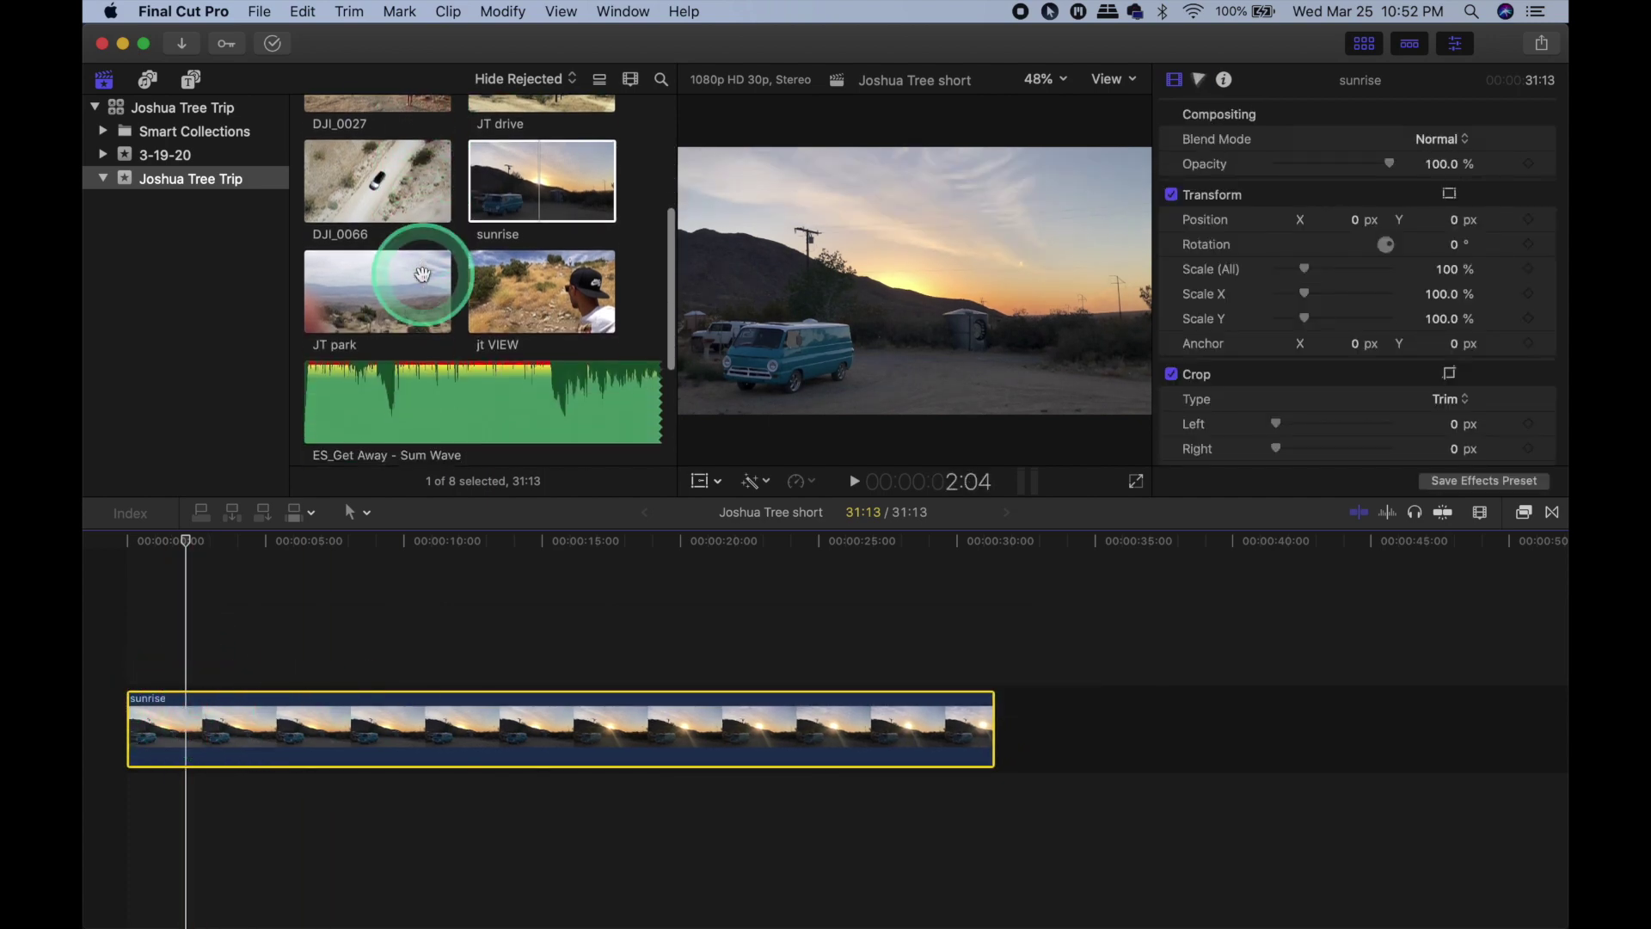
left_click(382, 273)
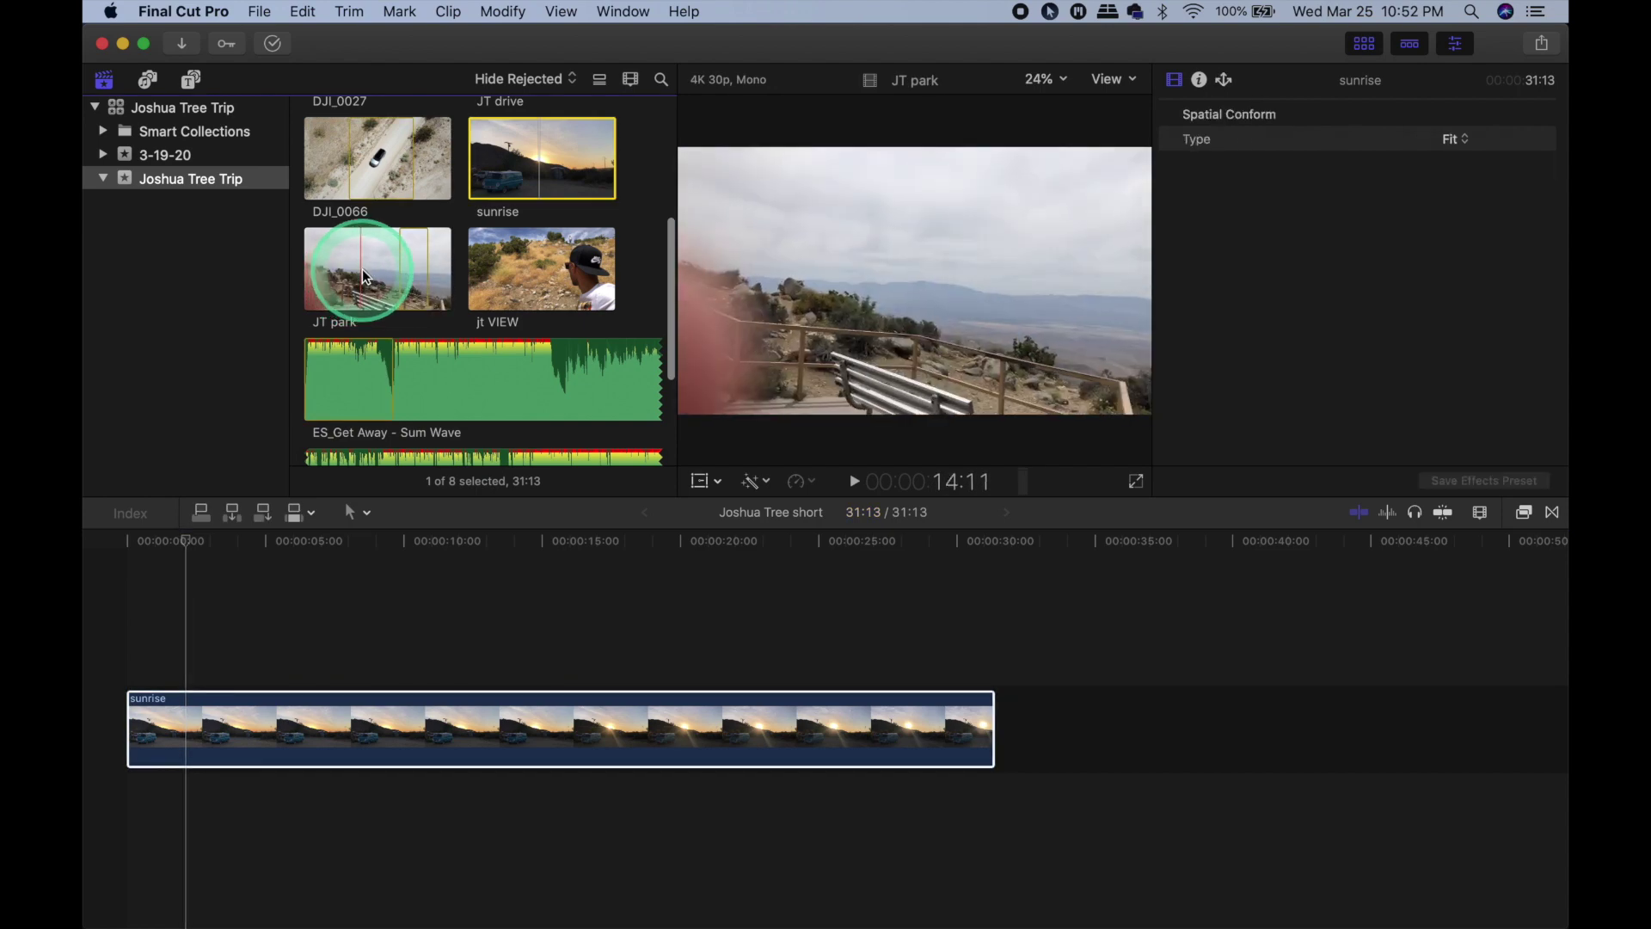
left_click(469, 168)
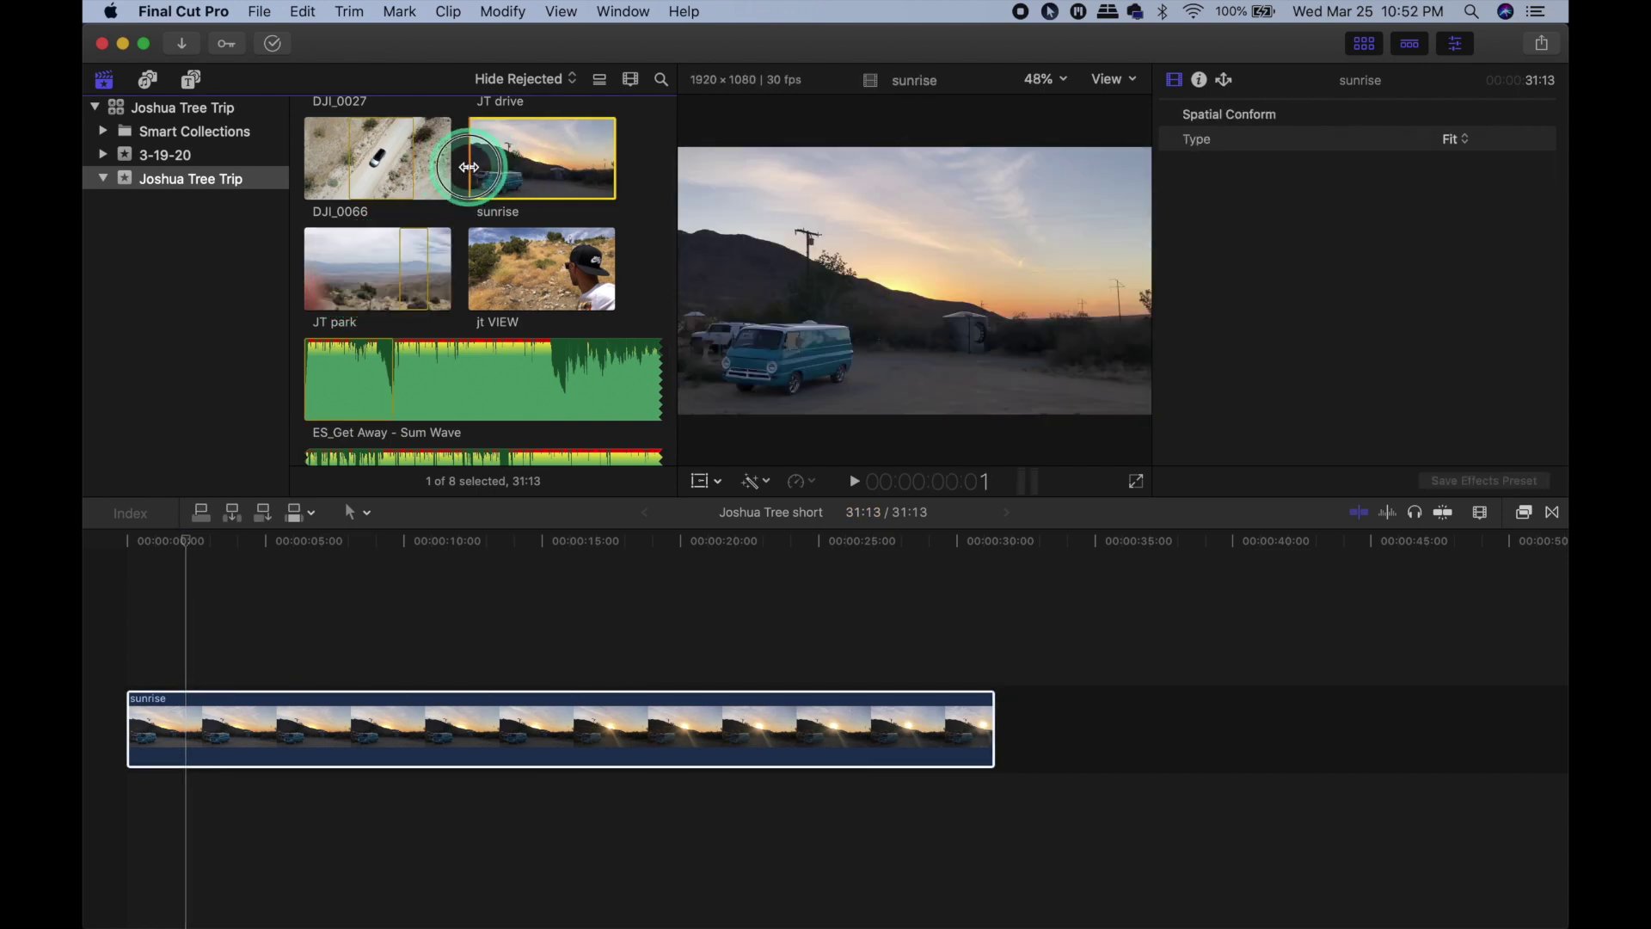
left_click_drag(469, 167, 1015, 722)
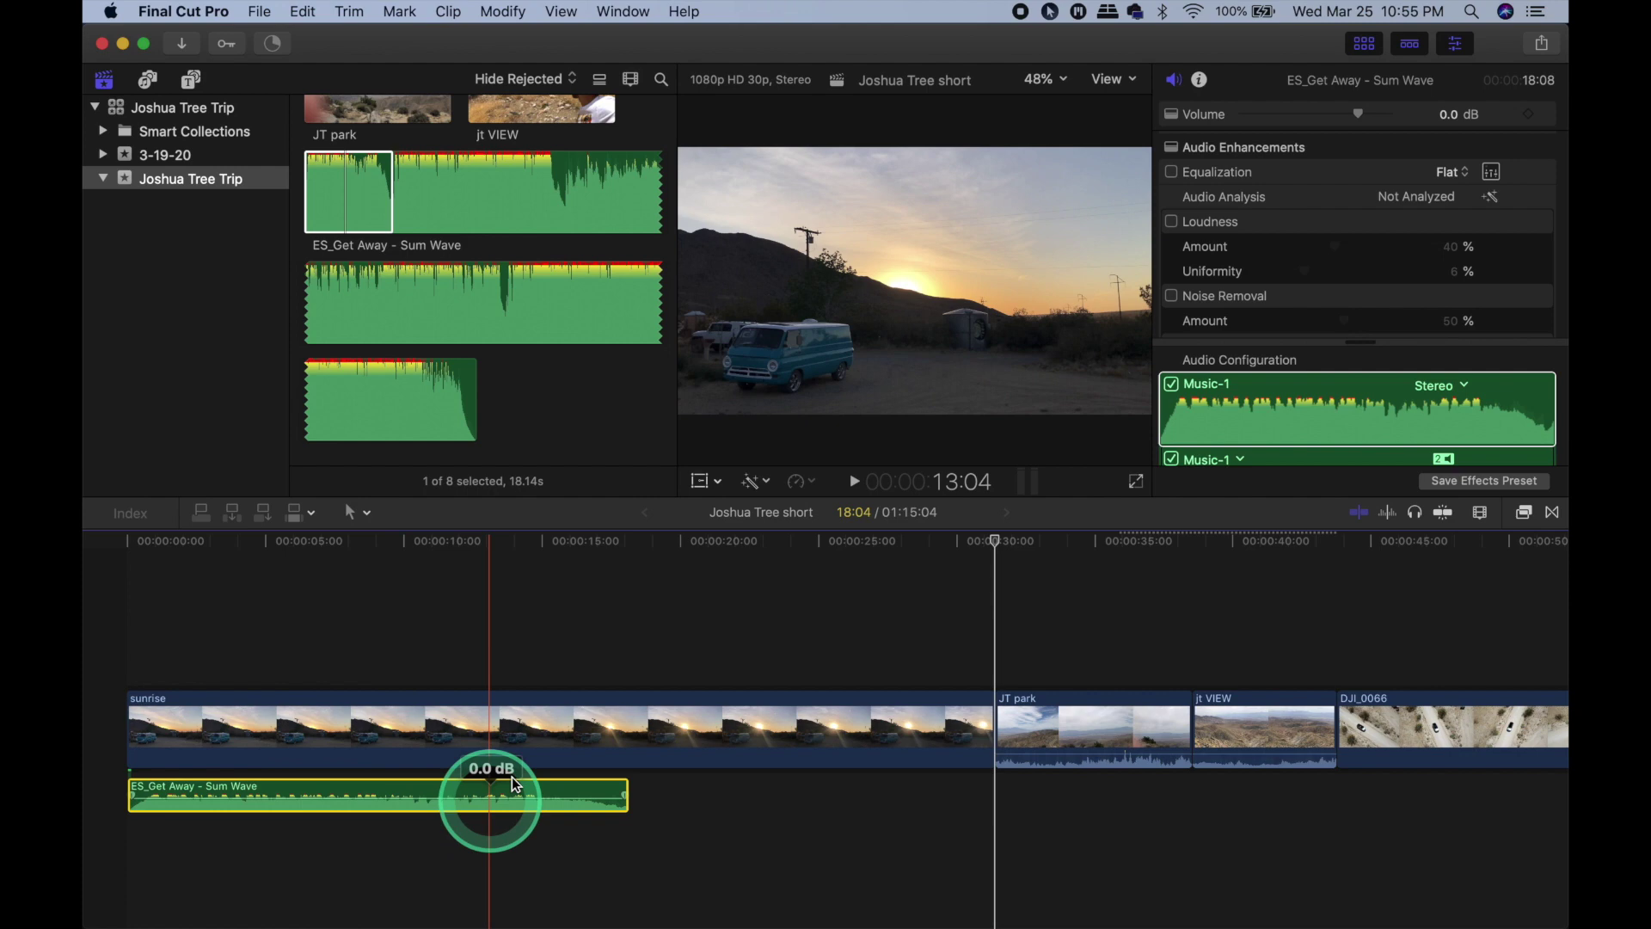
Blade the sunrise clip at about 14:14 in the timeline and delete the section before the cut.
left_click_drag(632, 557, 627, 540)
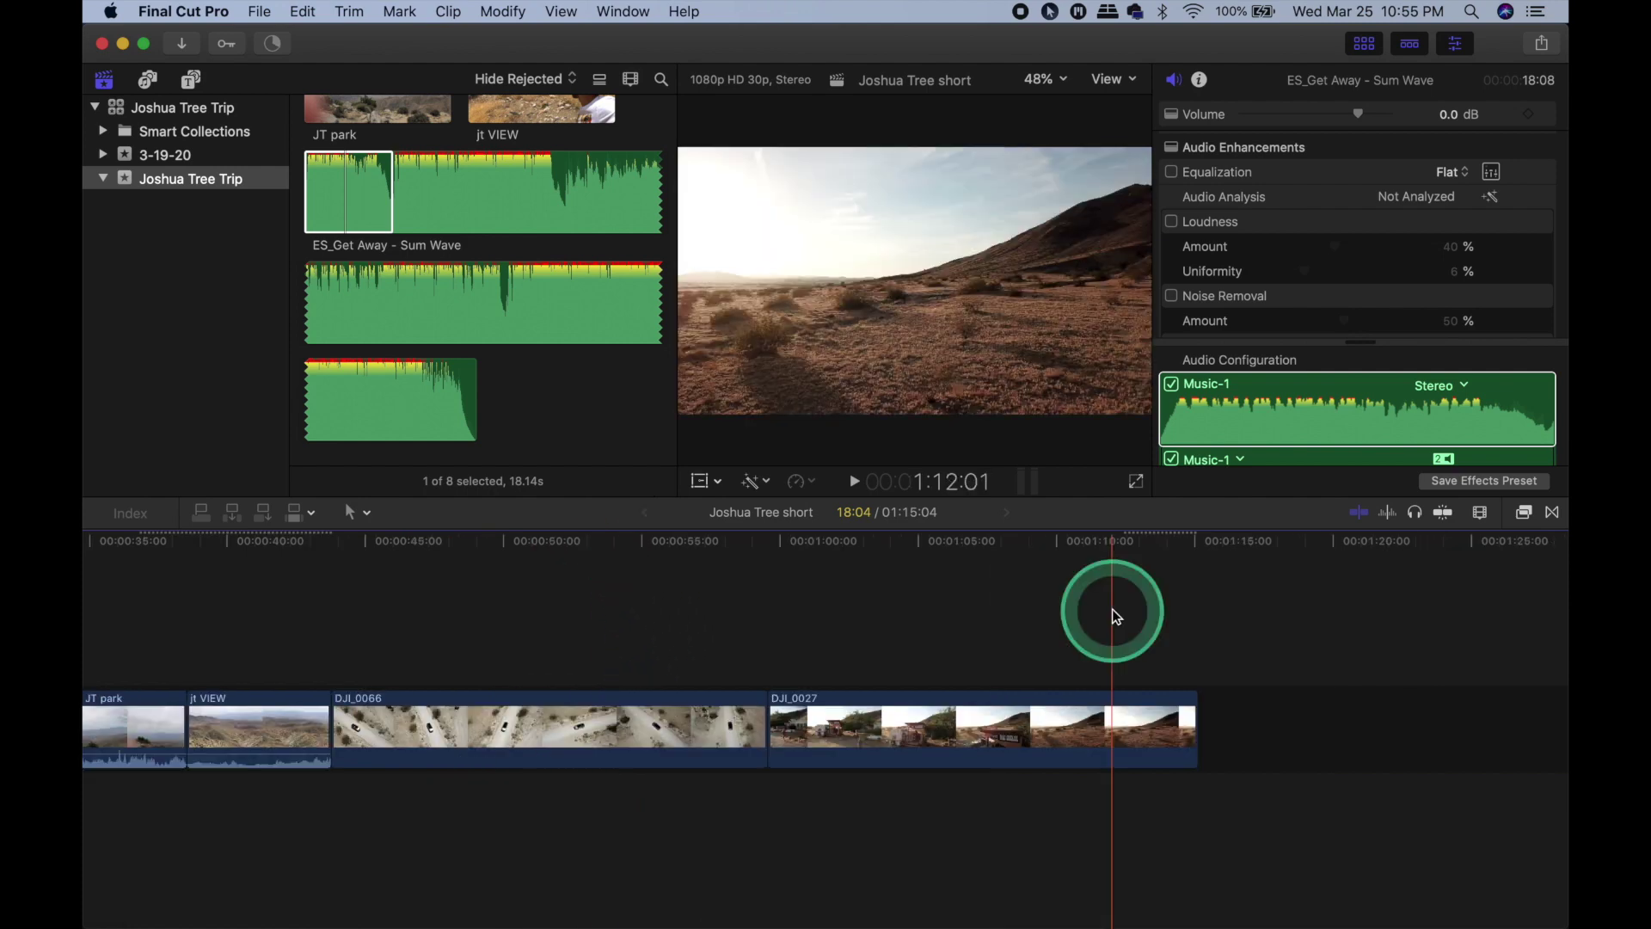
scroll(1113, 609, "left", 12)
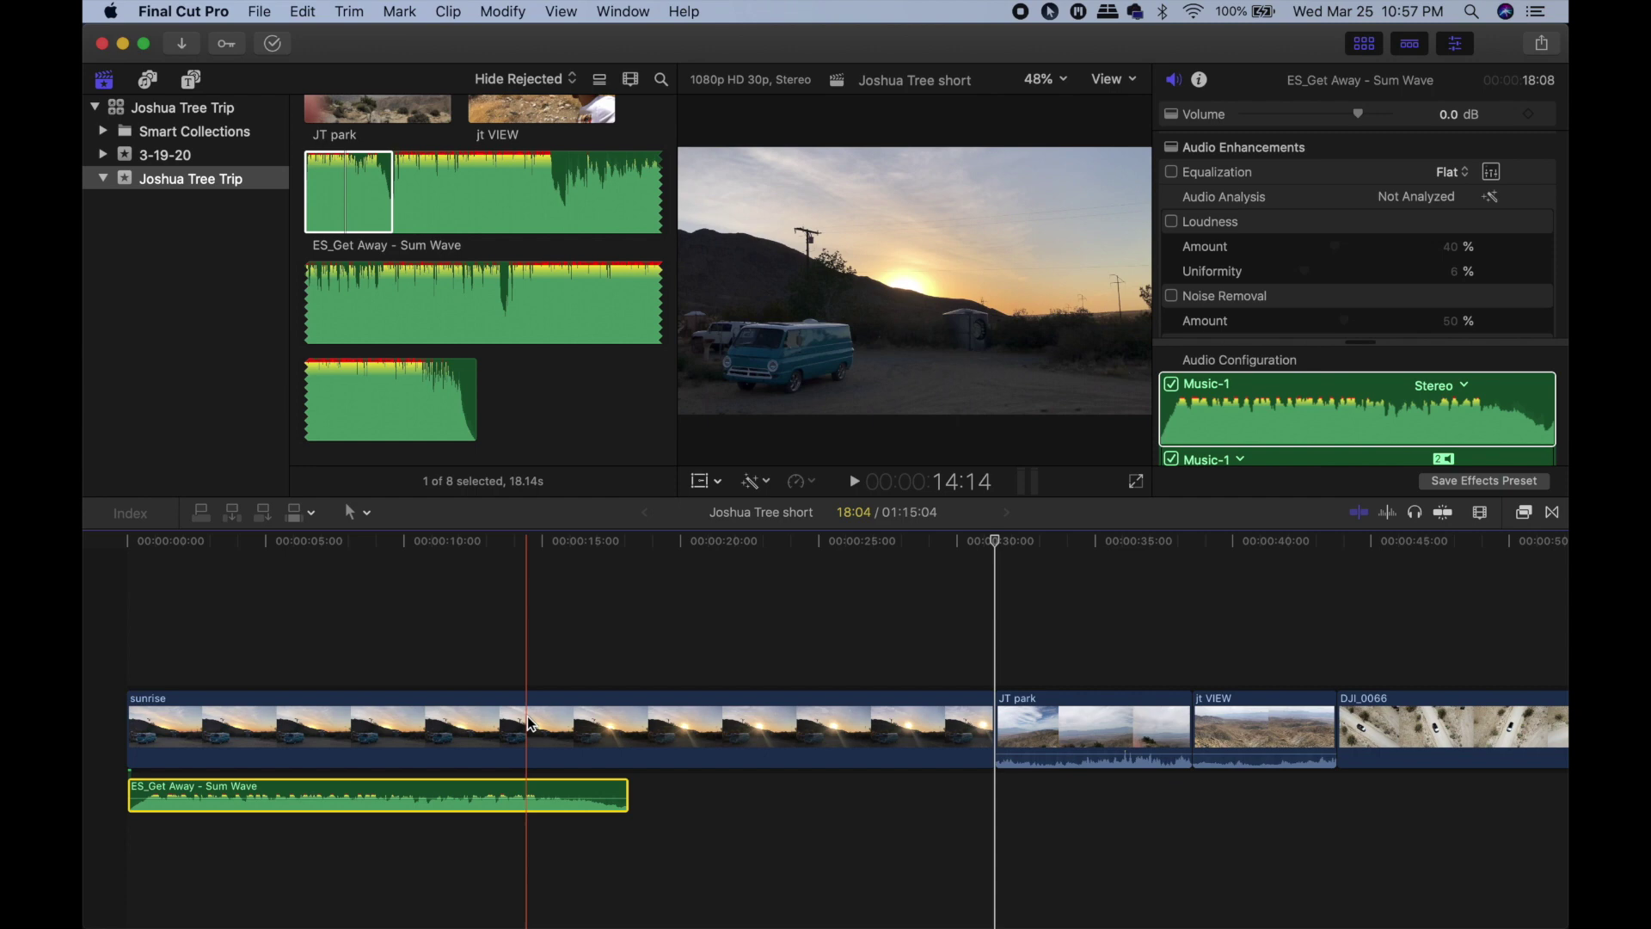
key("p")
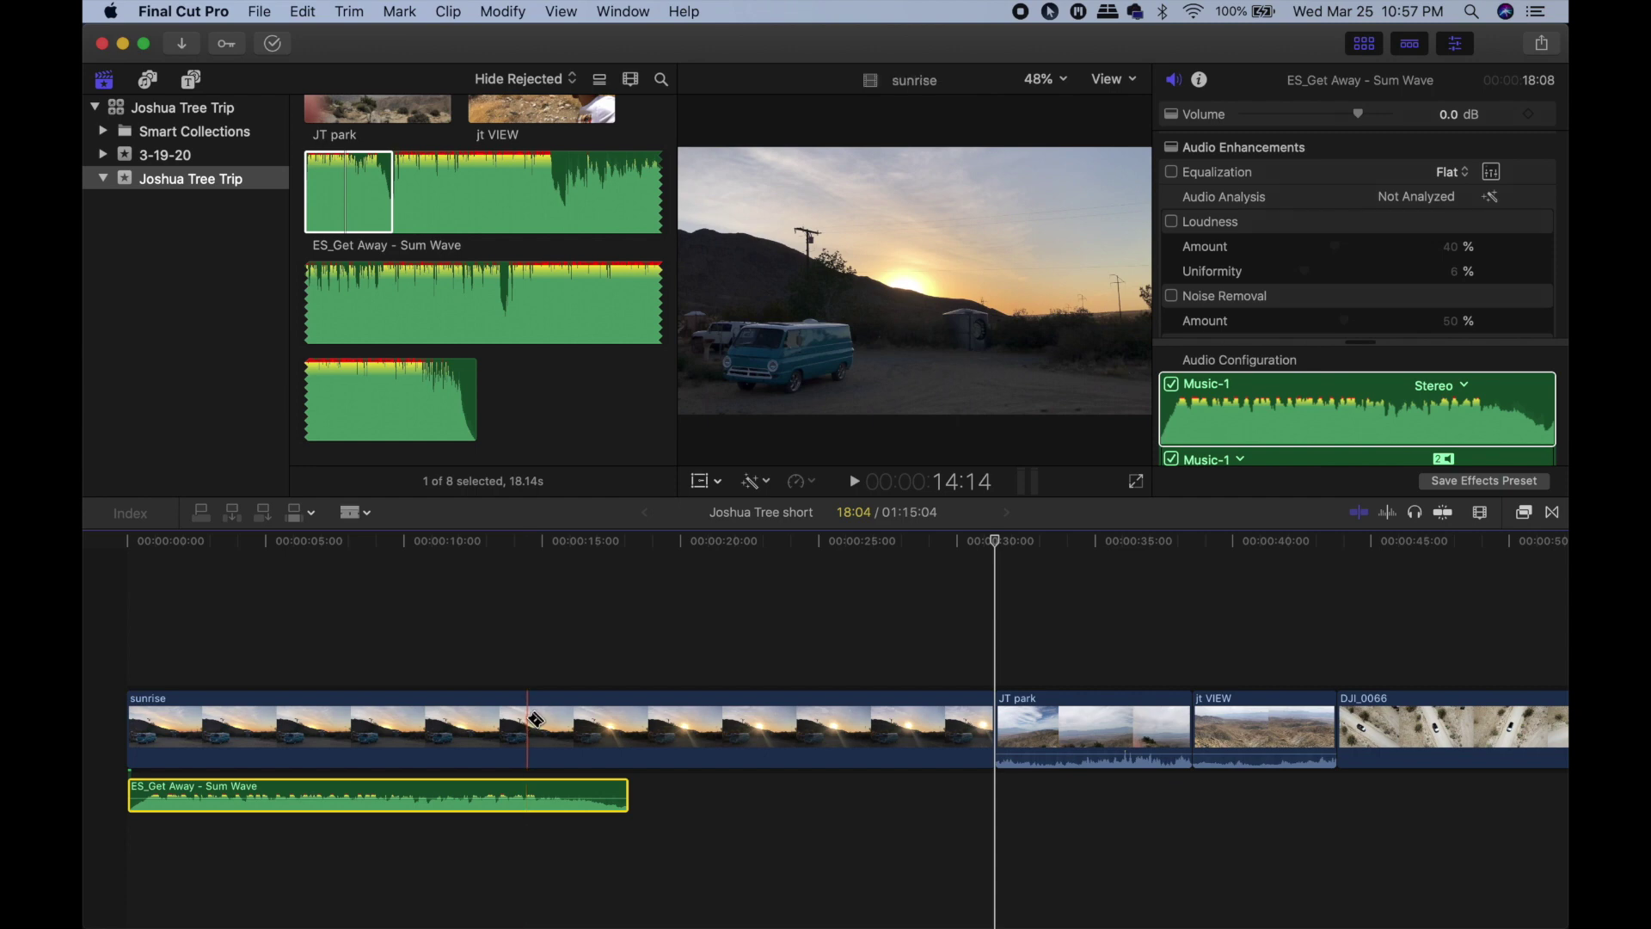
left_click(535, 719)
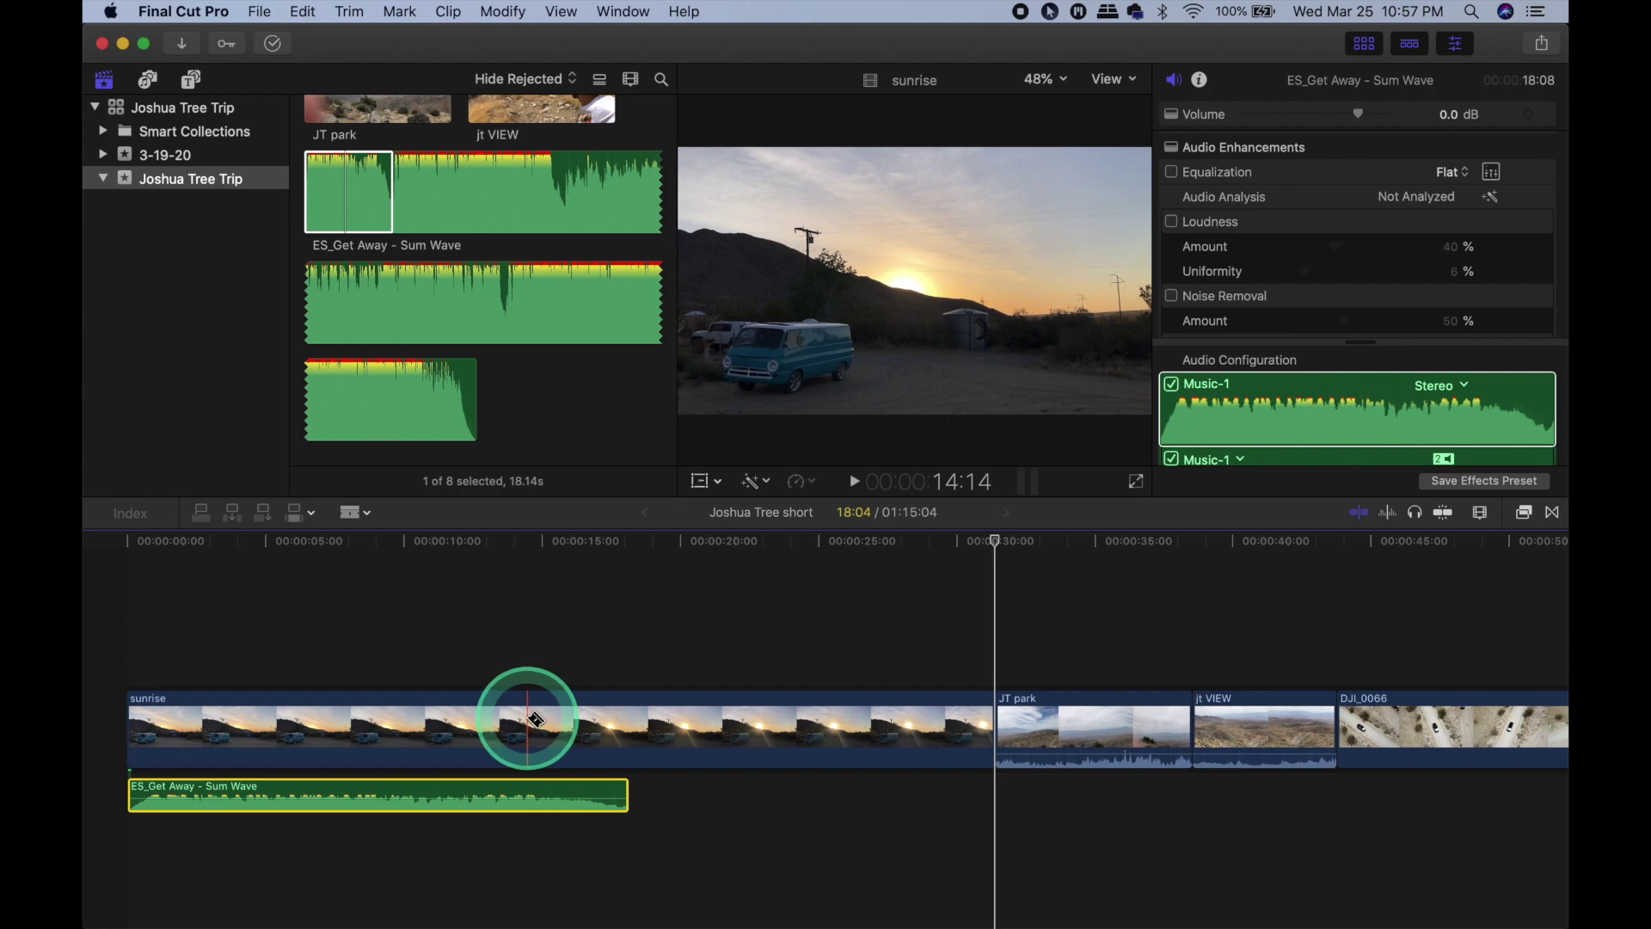
left_click(528, 719)
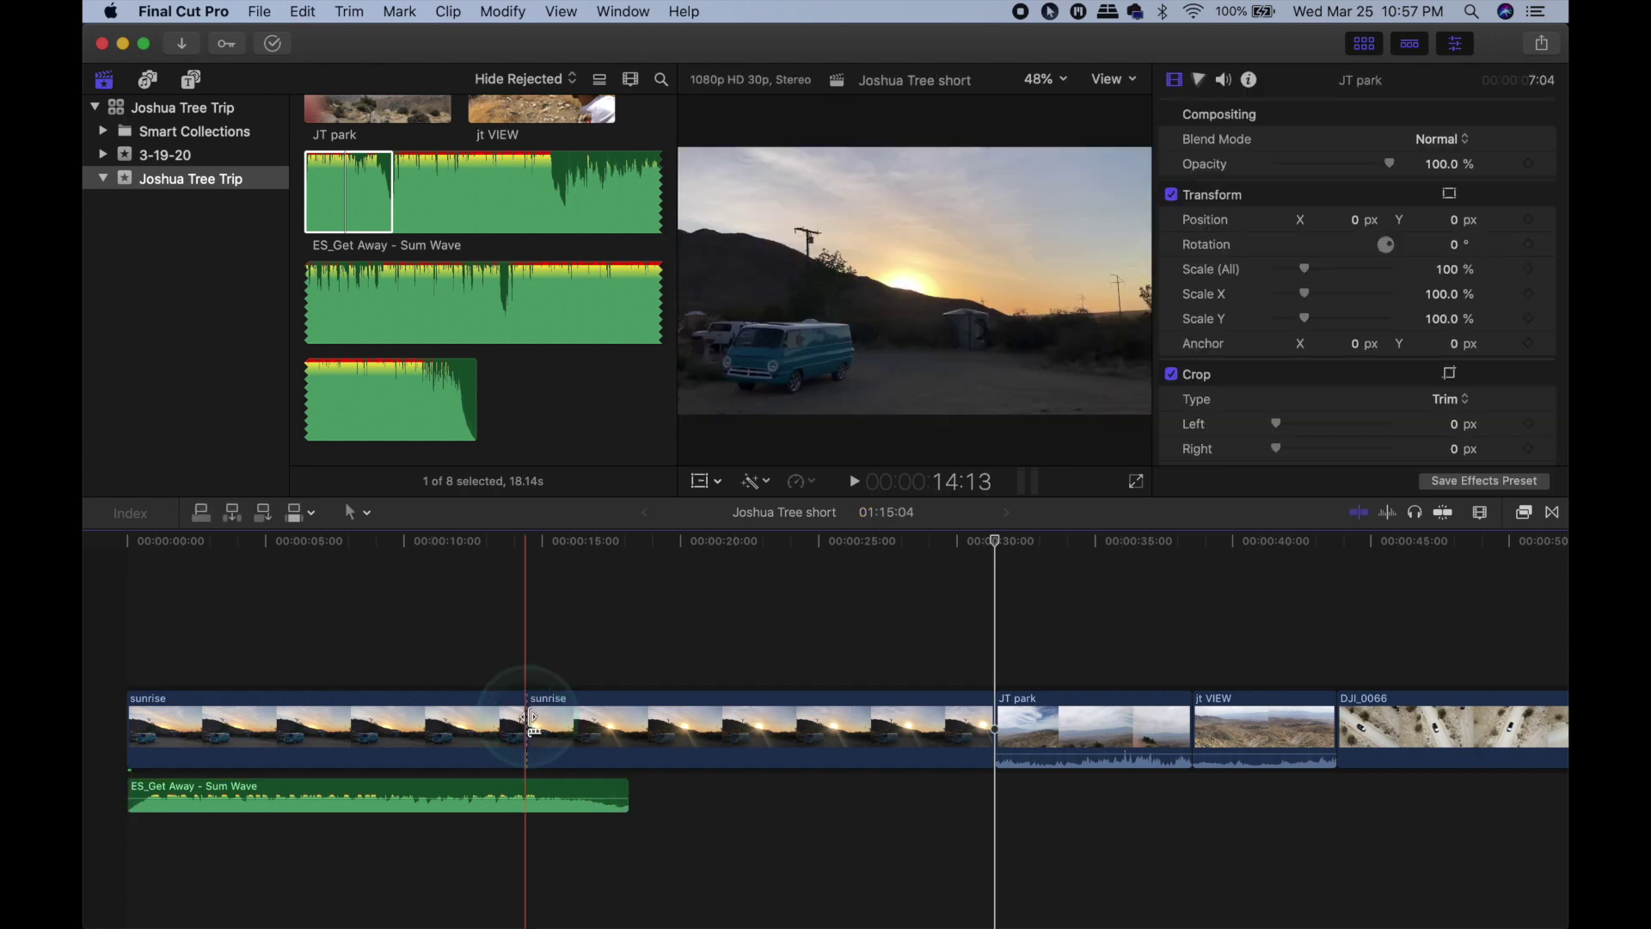
left_click(478, 723)
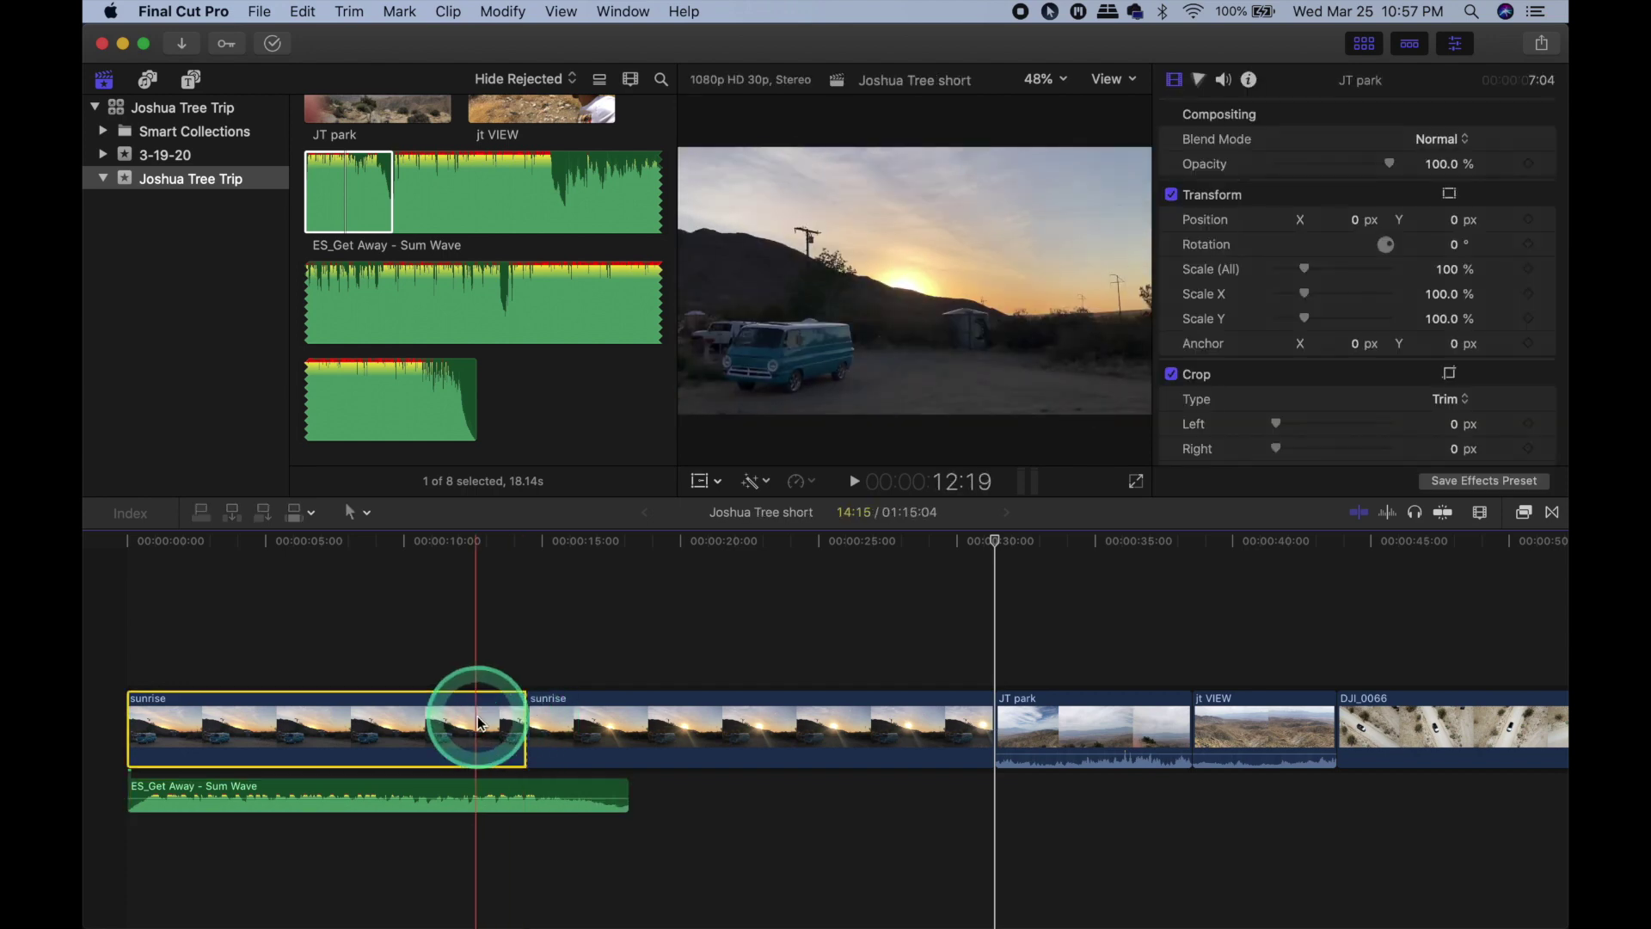
key("Delete")
Attach the marked range of ES_Get Away - Sum Wave beneath the sunrise clip at the timeline's start.
key("Home")
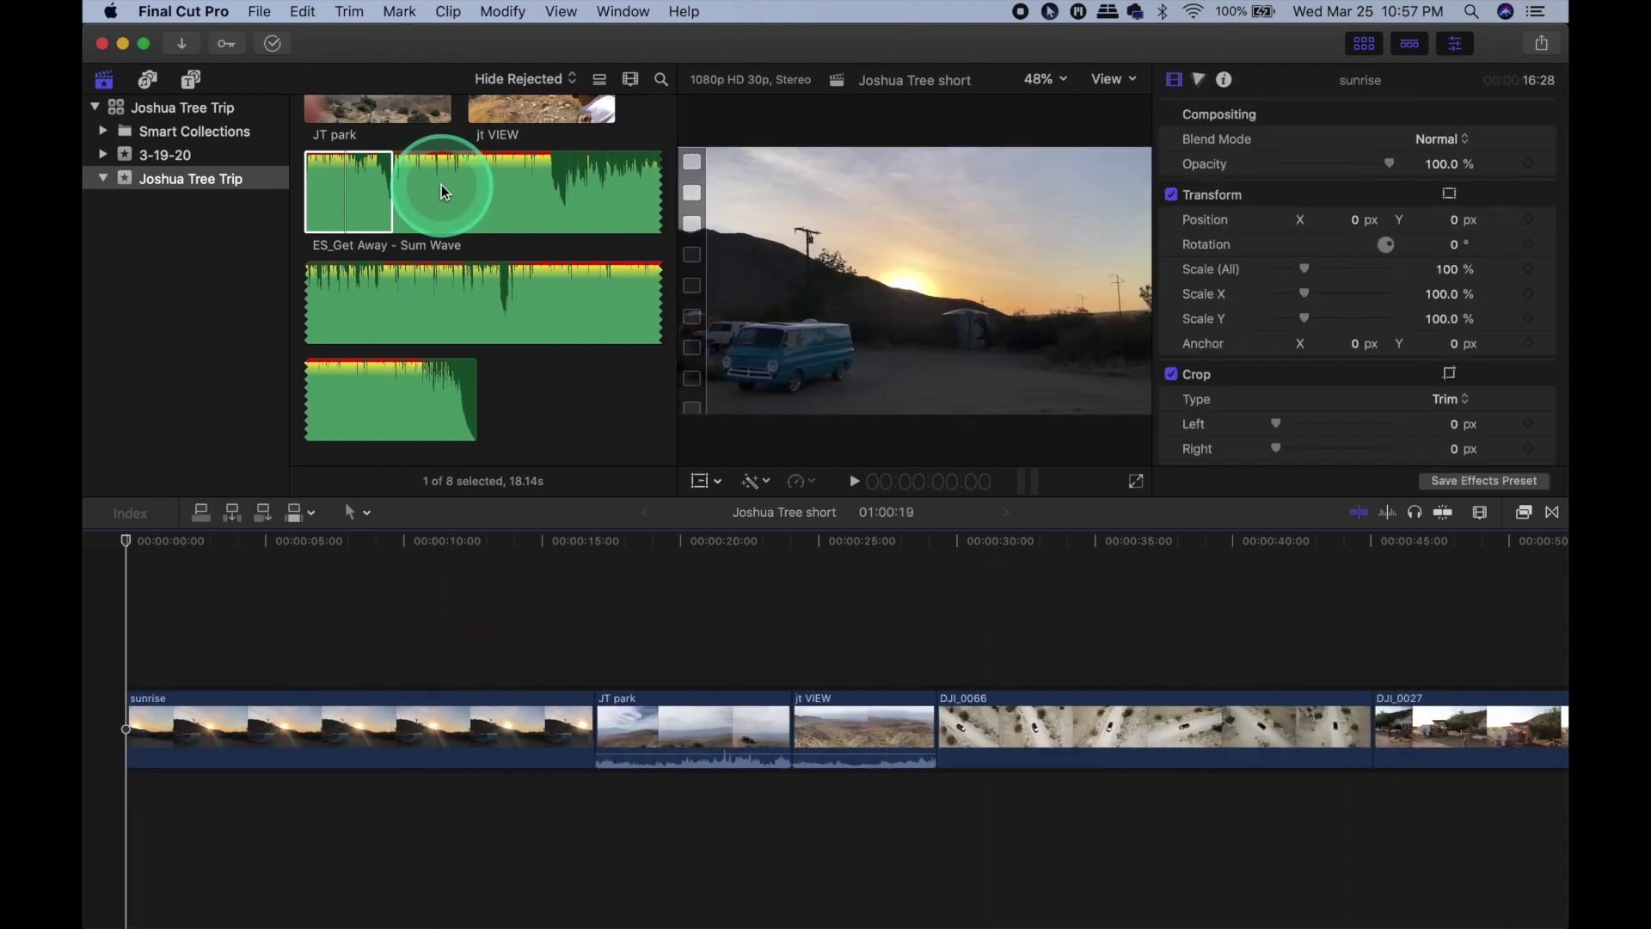
left_click(365, 196)
mouse_move(364, 196)
left_mouse_down()
mouse_move(357, 179)
mouse_move(255, 805)
mouse_move(130, 800)
left_mouse_up()
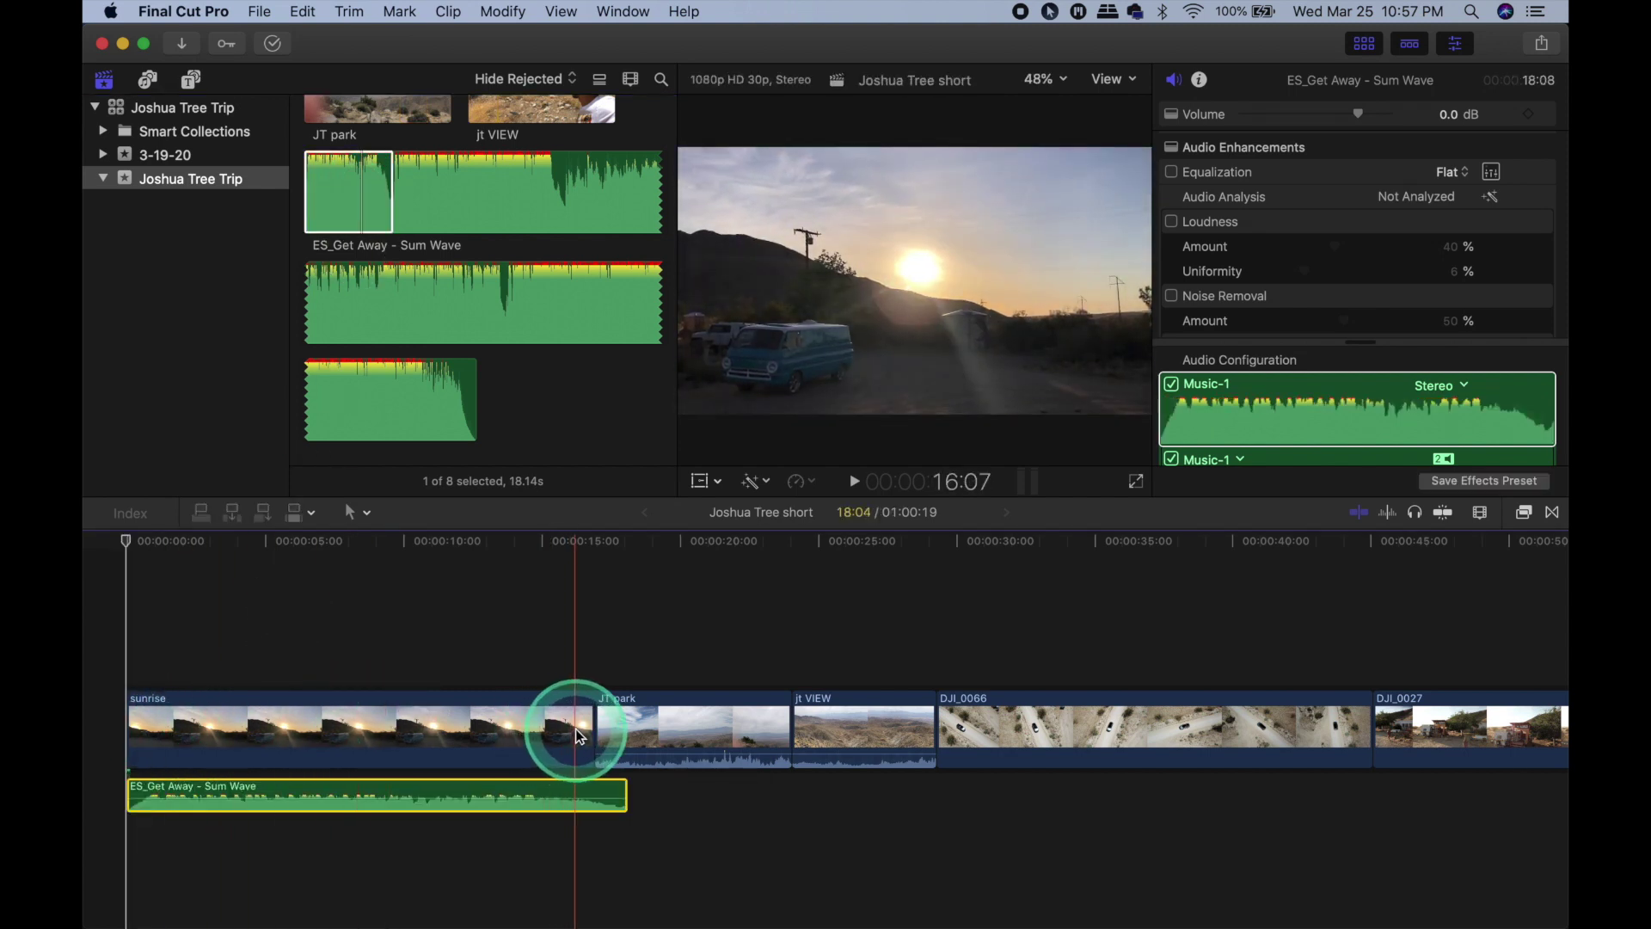
Retime the sunrise clip to 4x fast speed.
left_click(360, 724)
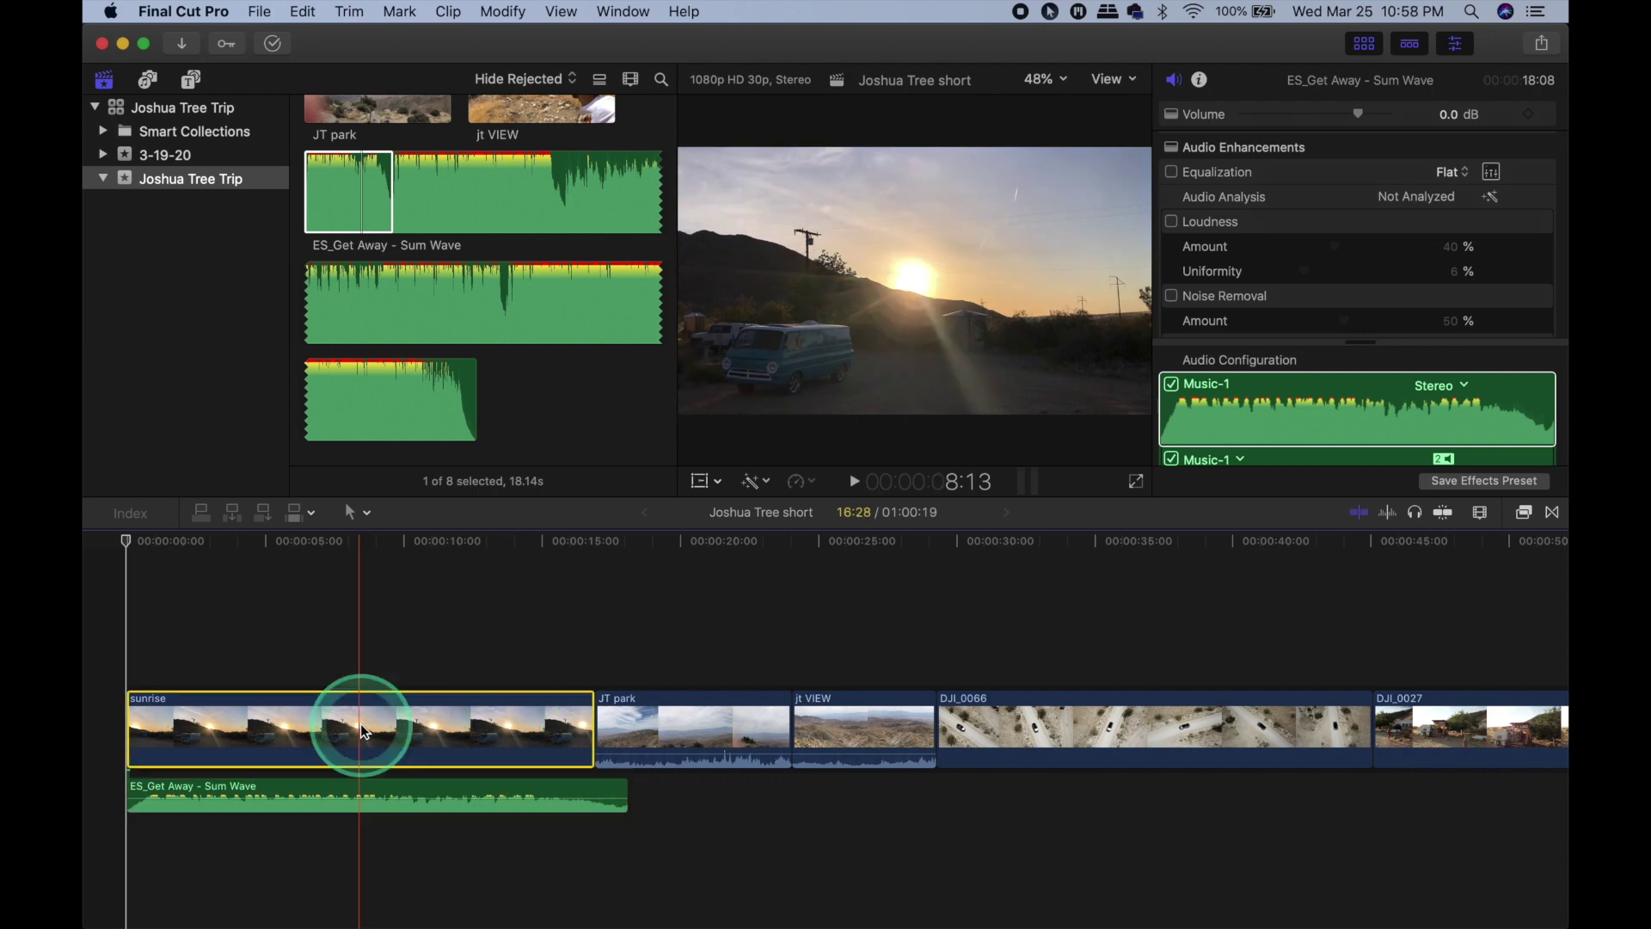
left_click(812, 483)
mouse_move(860, 517)
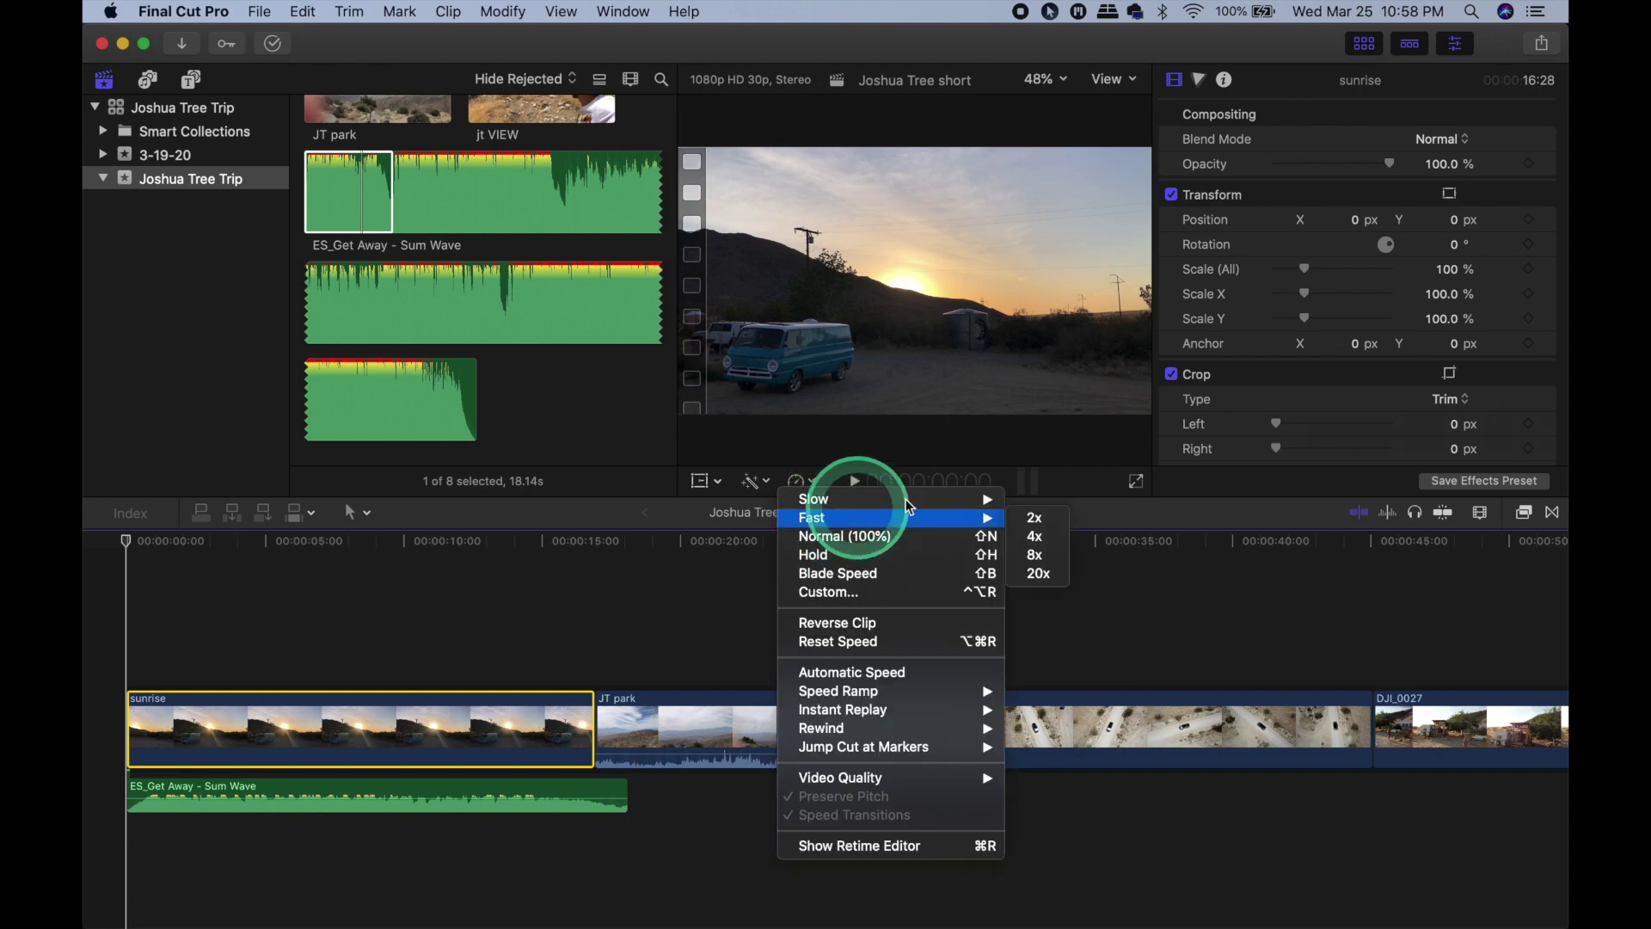
left_click(1035, 534)
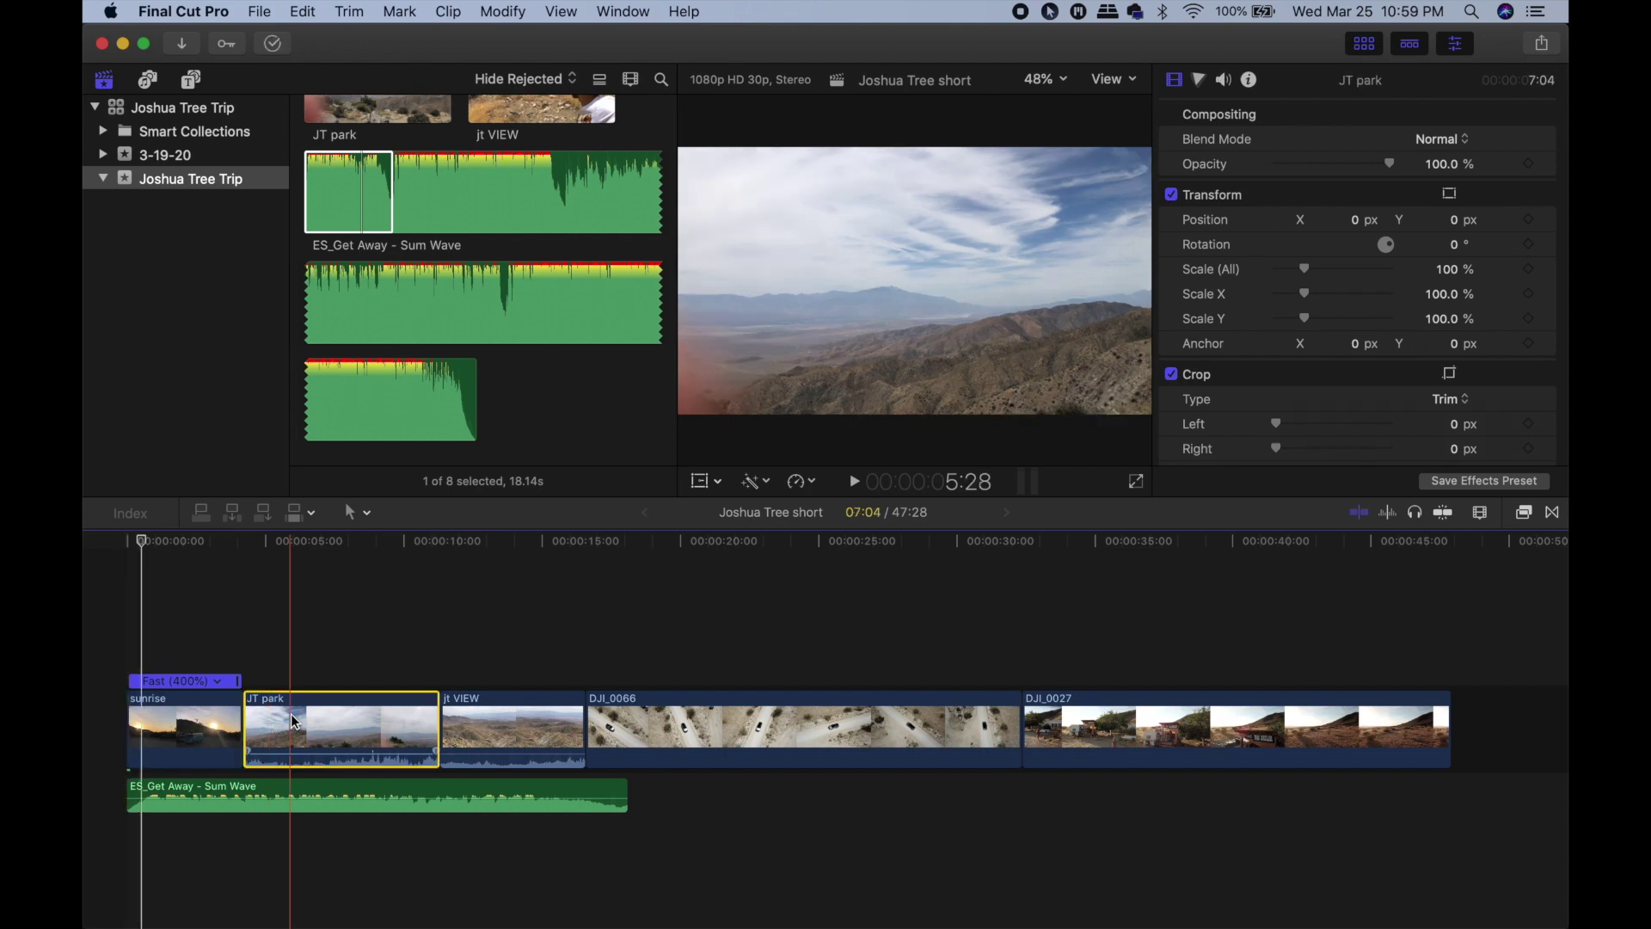
Scale the JT park clip to 129% and reposition it to X -217.8 px, Y -47.9 px.
left_click_drag(263, 541, 281, 540)
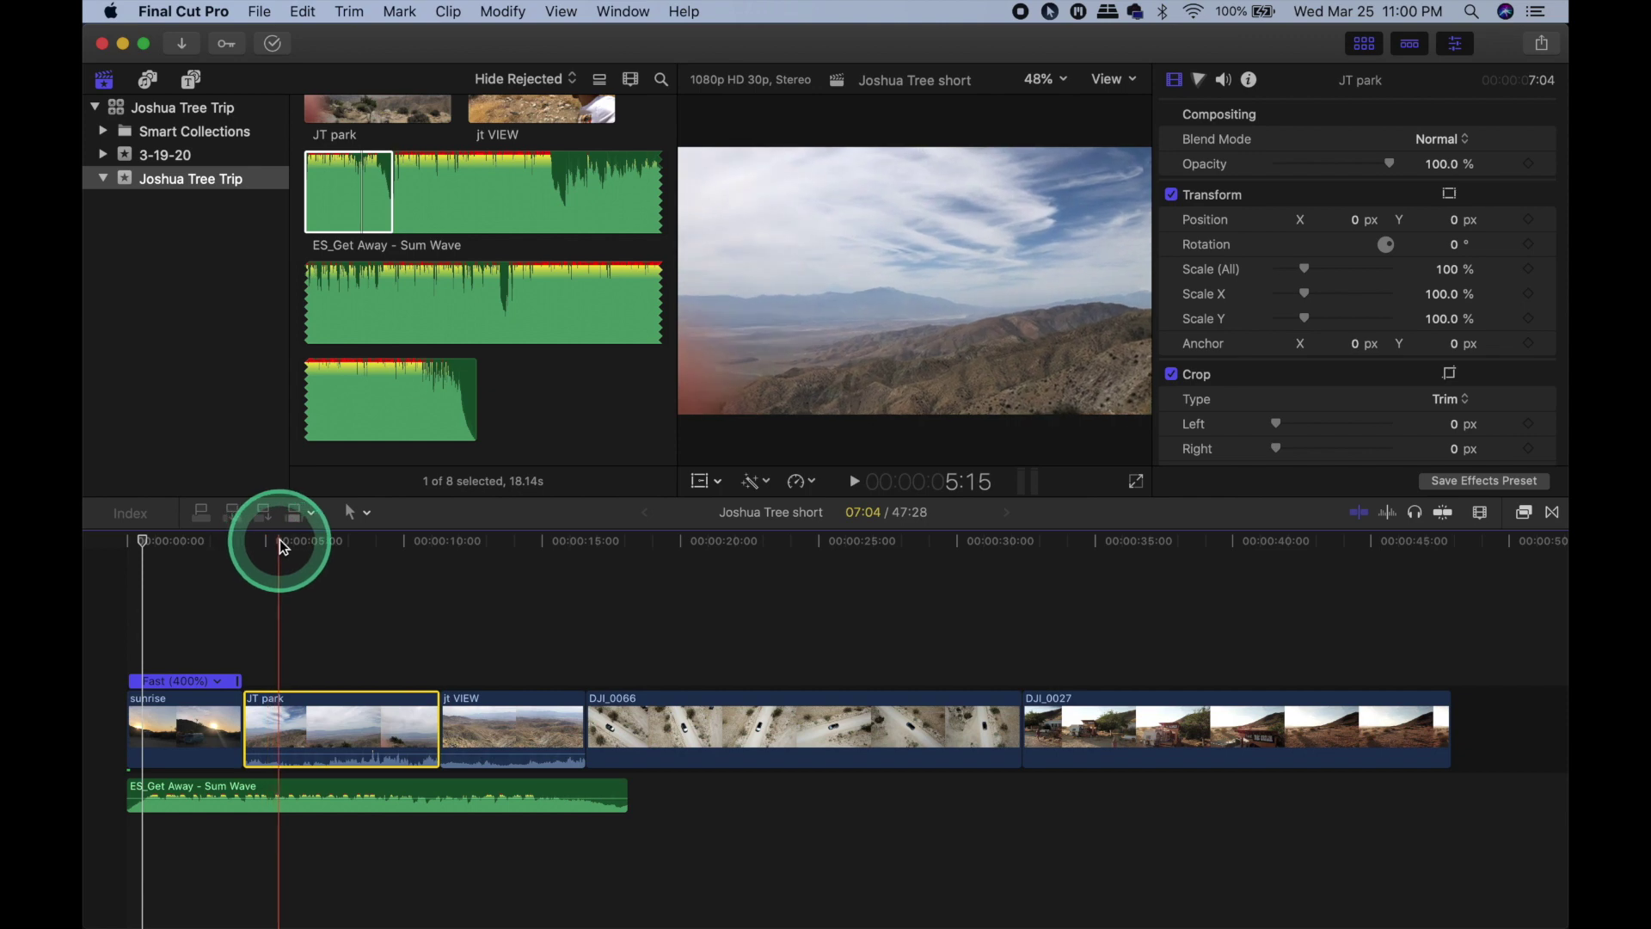
left_click(280, 539)
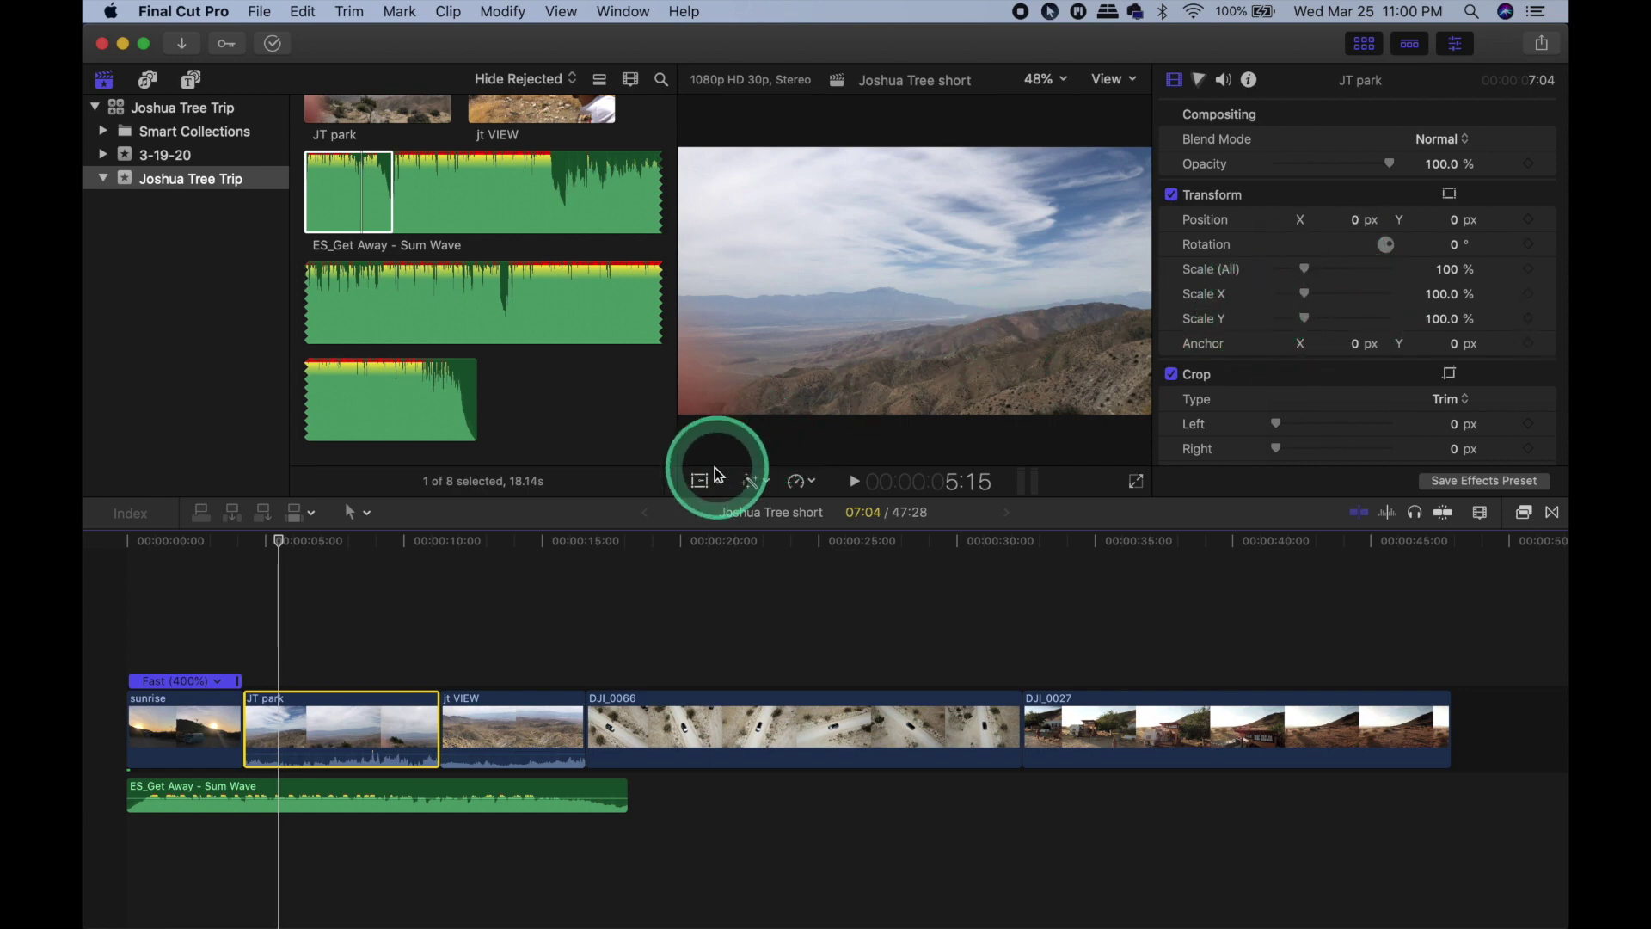
left_click(701, 488)
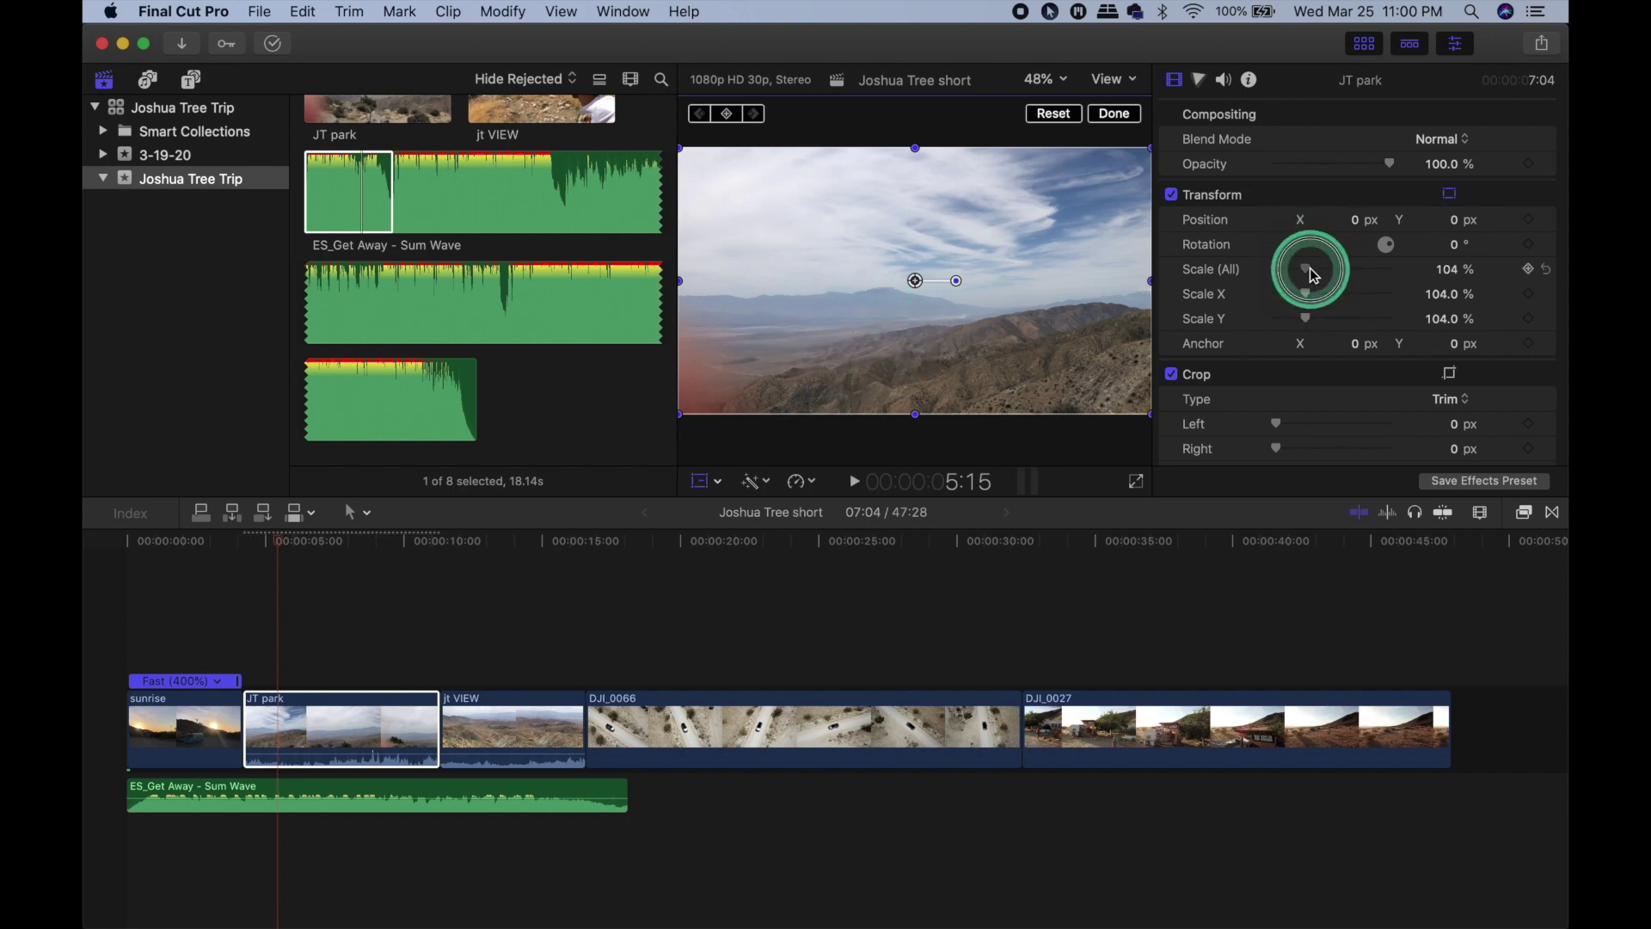
left_click_drag(1309, 267, 1314, 266)
left_click_drag(859, 334, 795, 337)
left_click(1116, 125)
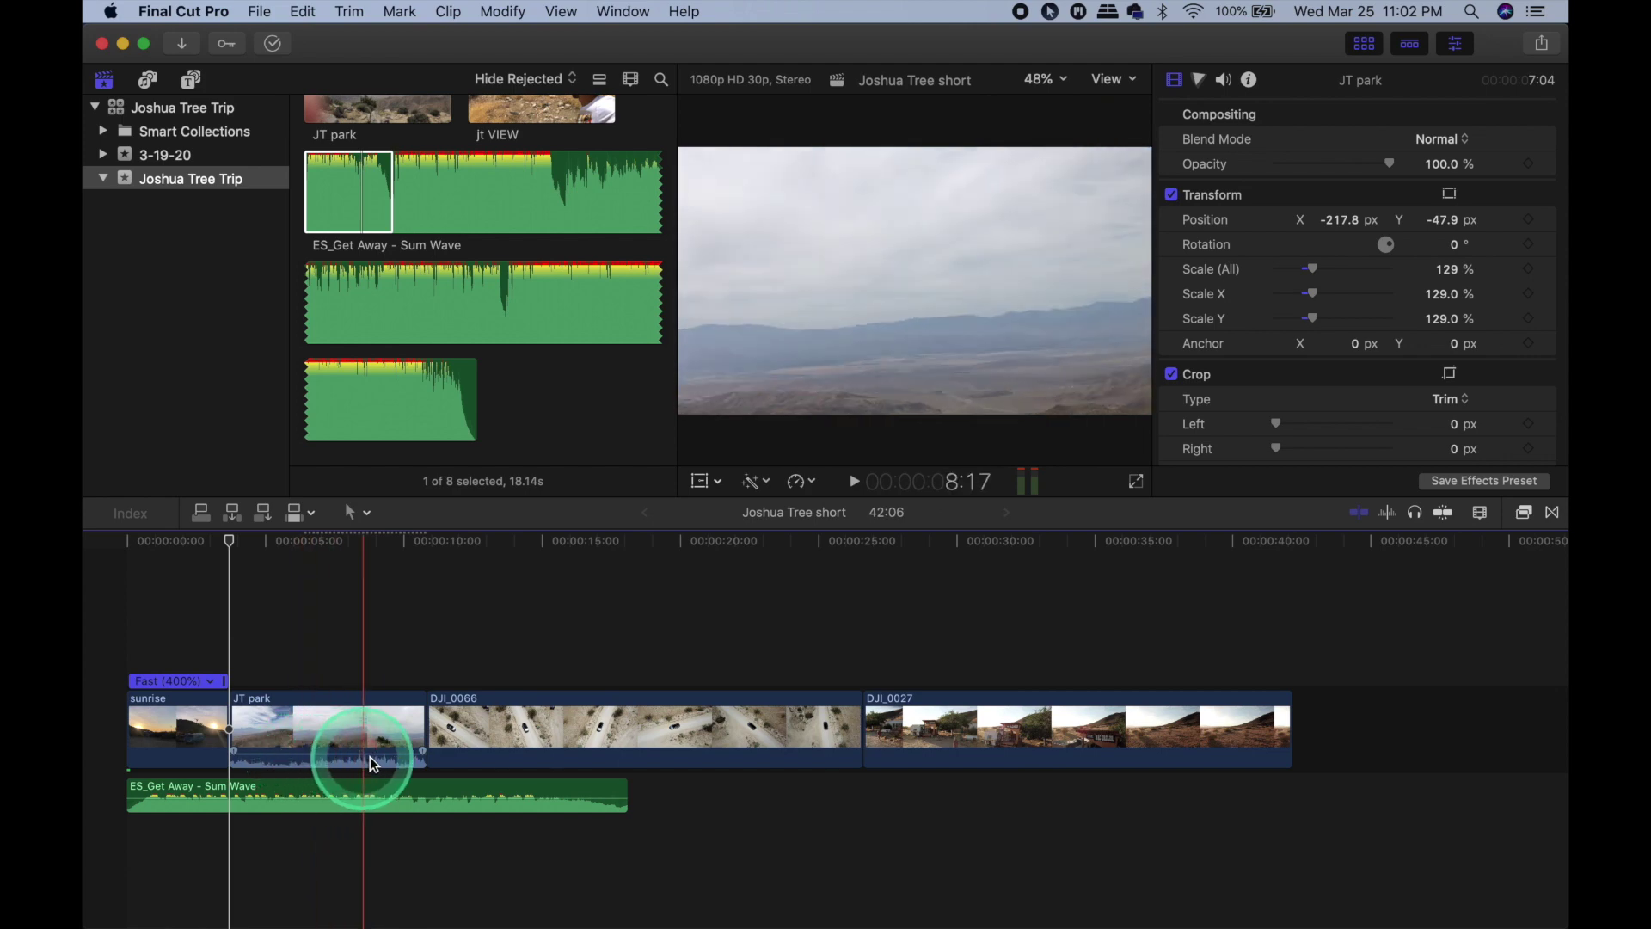
Lower the JT park clip's audio volume to -∞ dB.
left_click(344, 740)
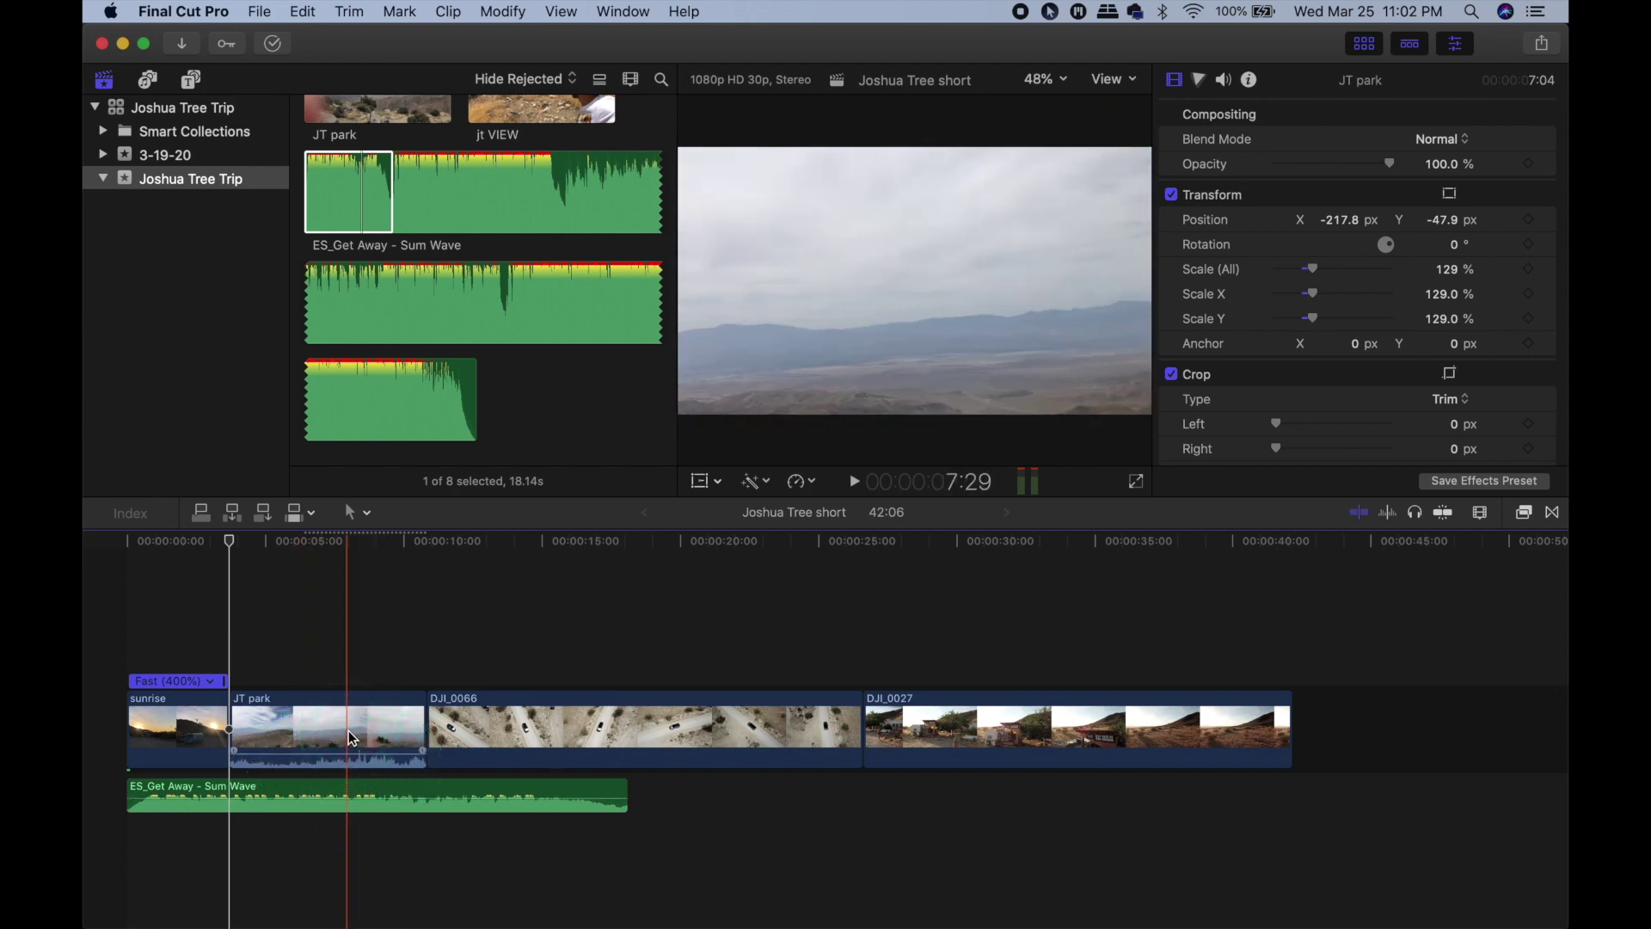
left_click(348, 730)
left_click(1221, 82)
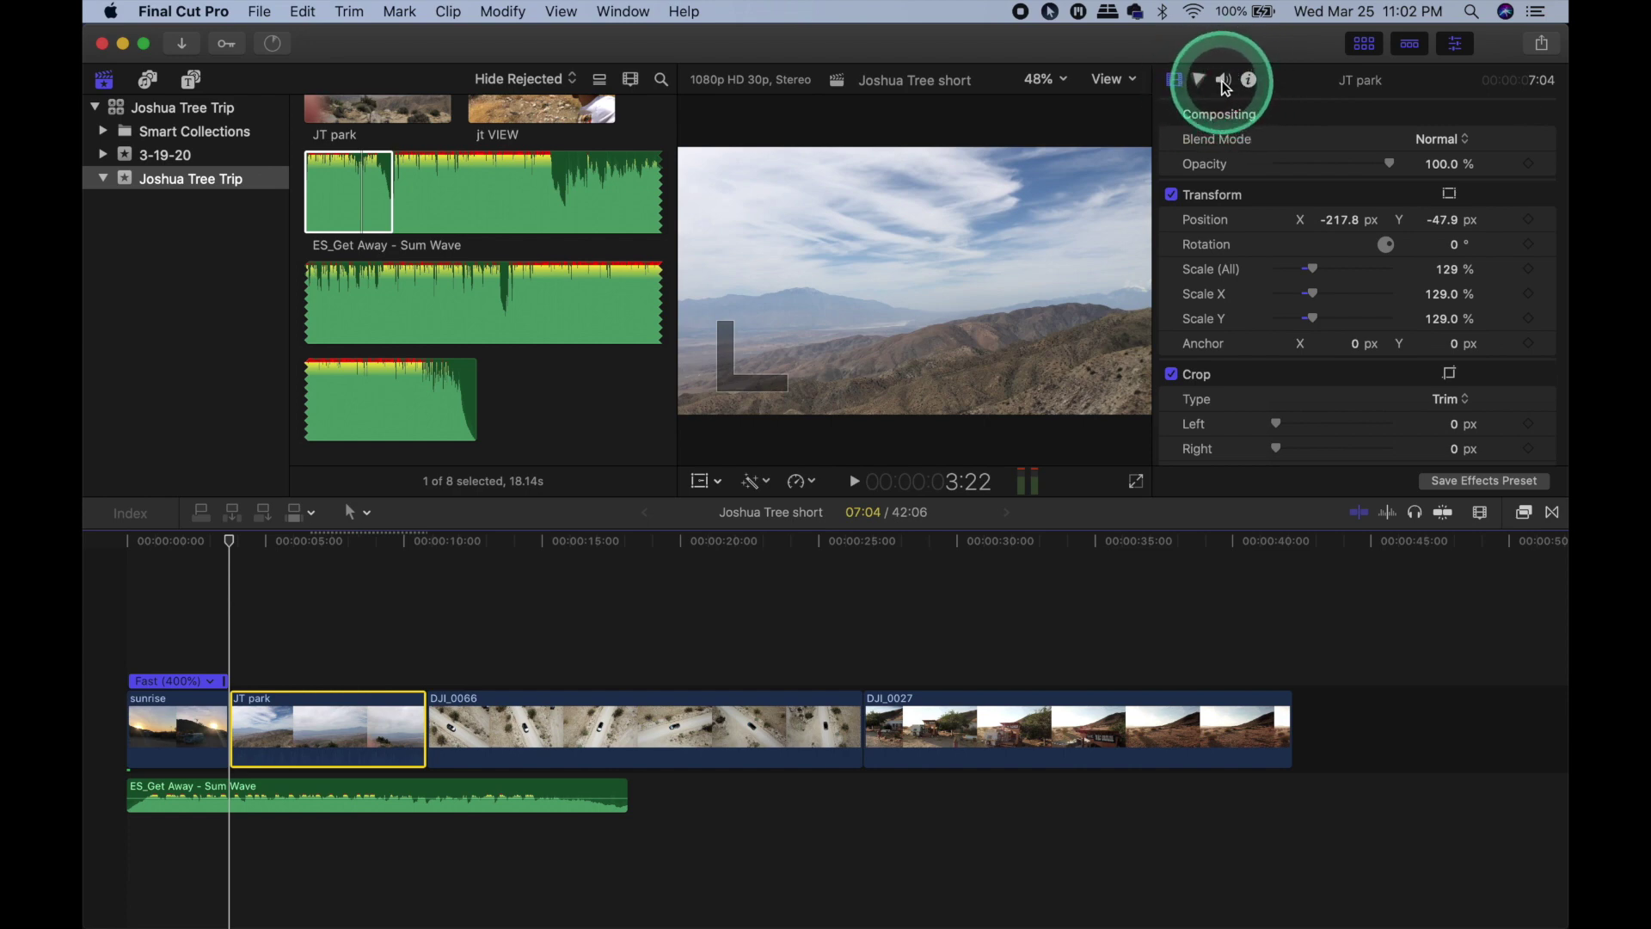
left_click(1222, 82)
mouse_move(1242, 120)
left_mouse_down()
mouse_move(1319, 115)
mouse_move(1217, 124)
left_mouse_up()
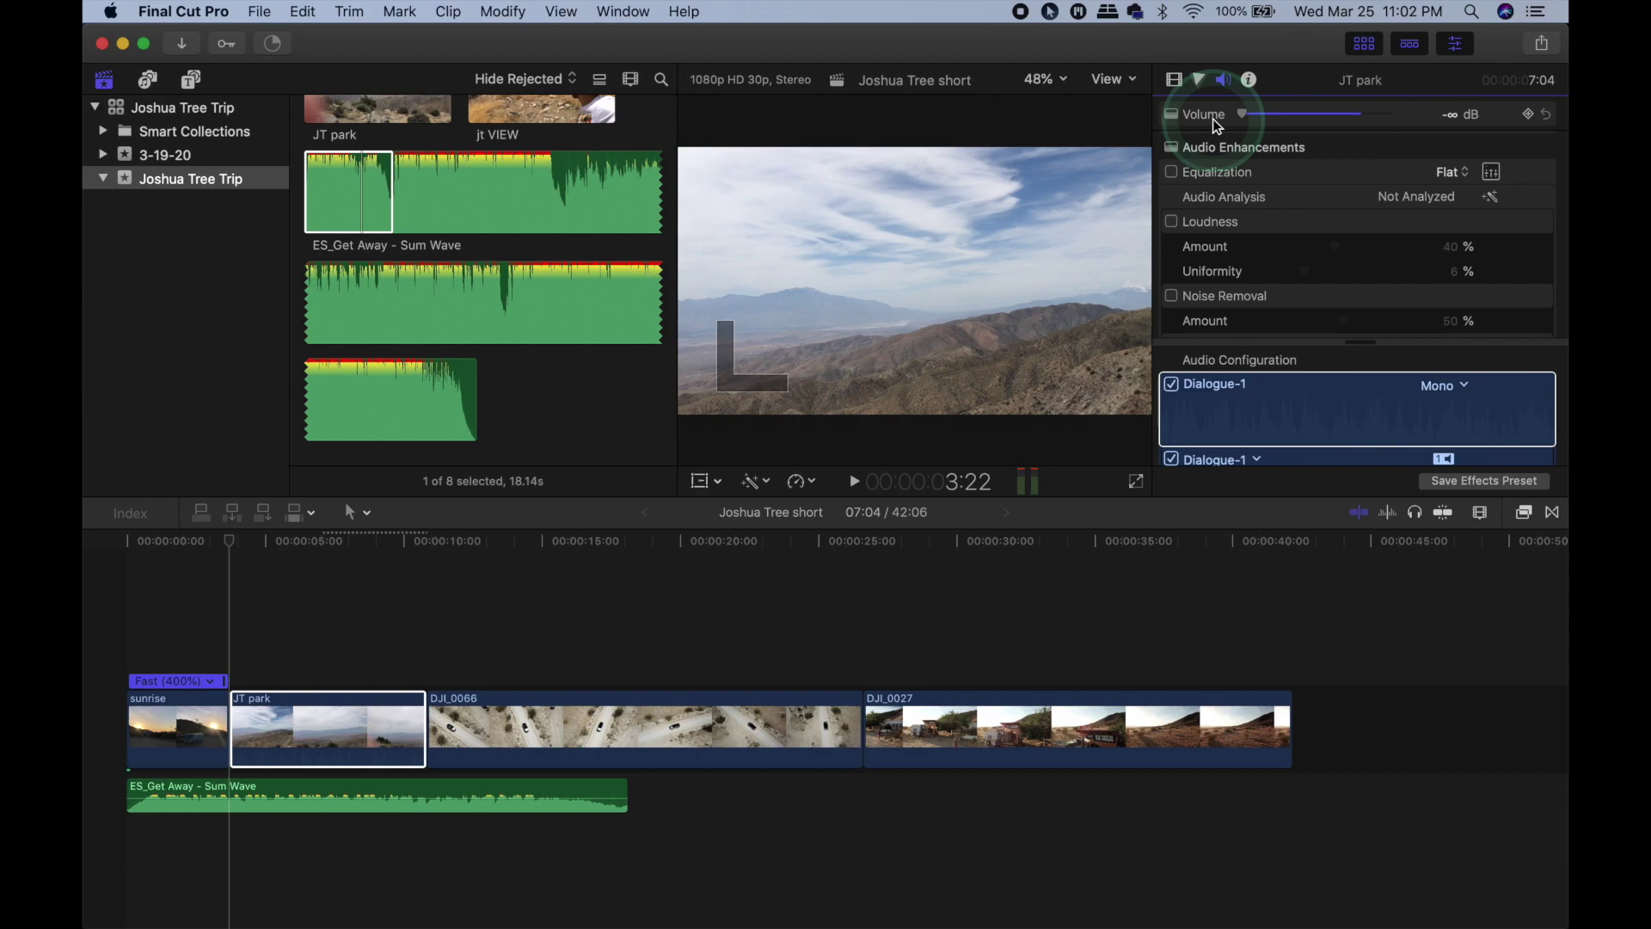
key("alt+]")
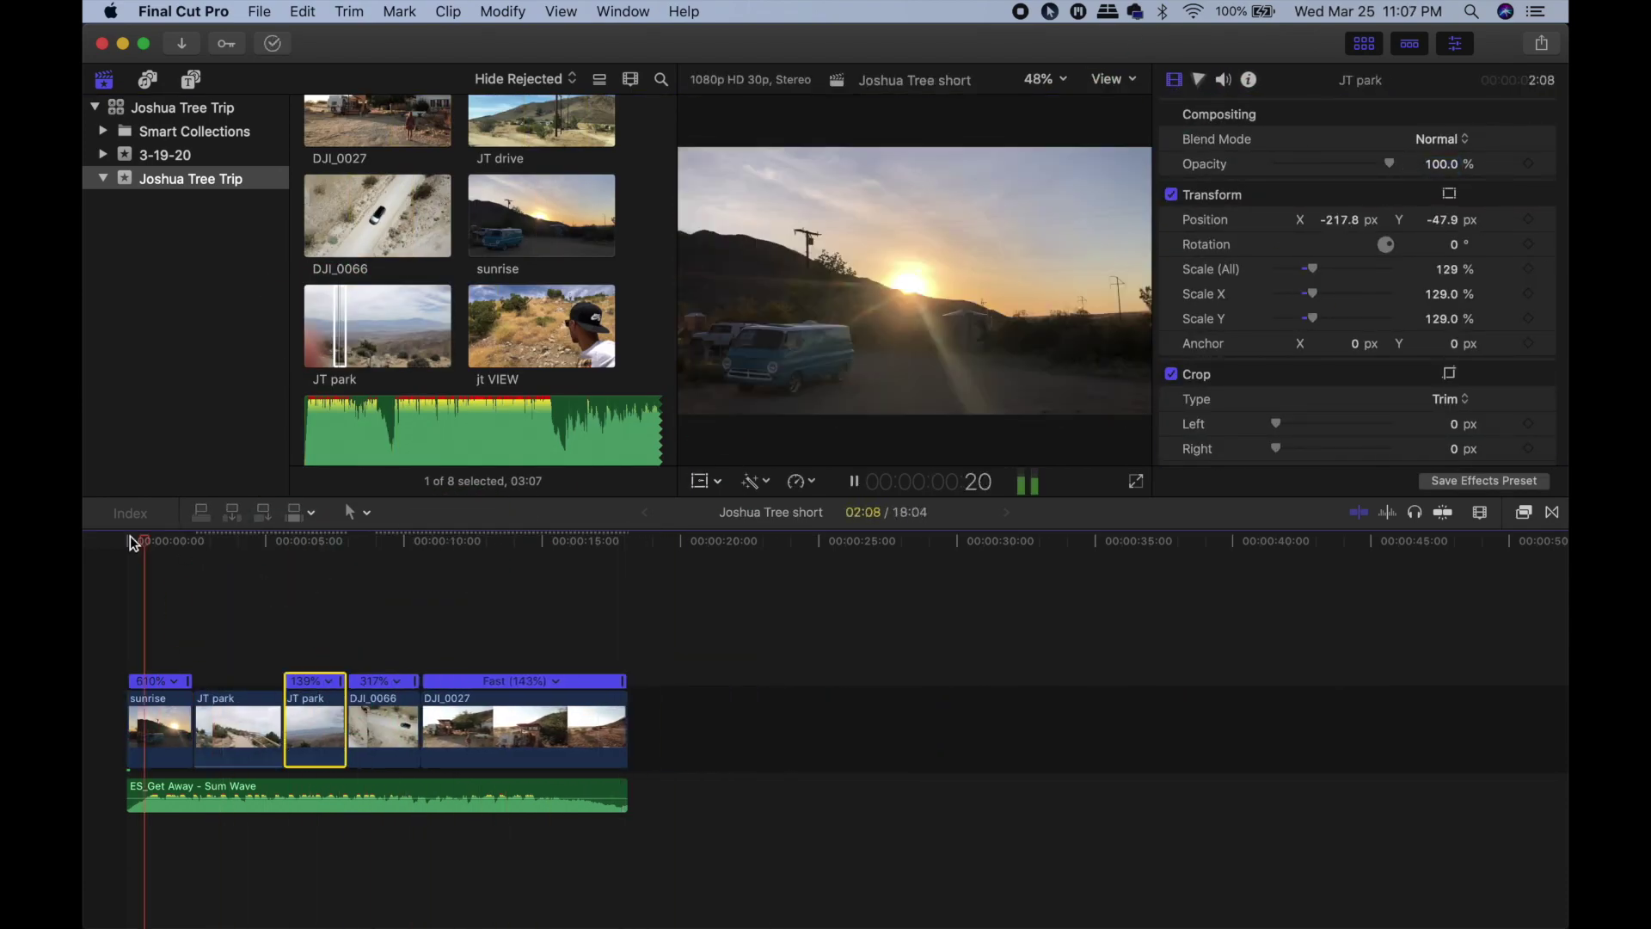
Add a Fade To Color dissolve at the start of the sunrise clip and shorten it to 22 frames.
left_click(439, 722)
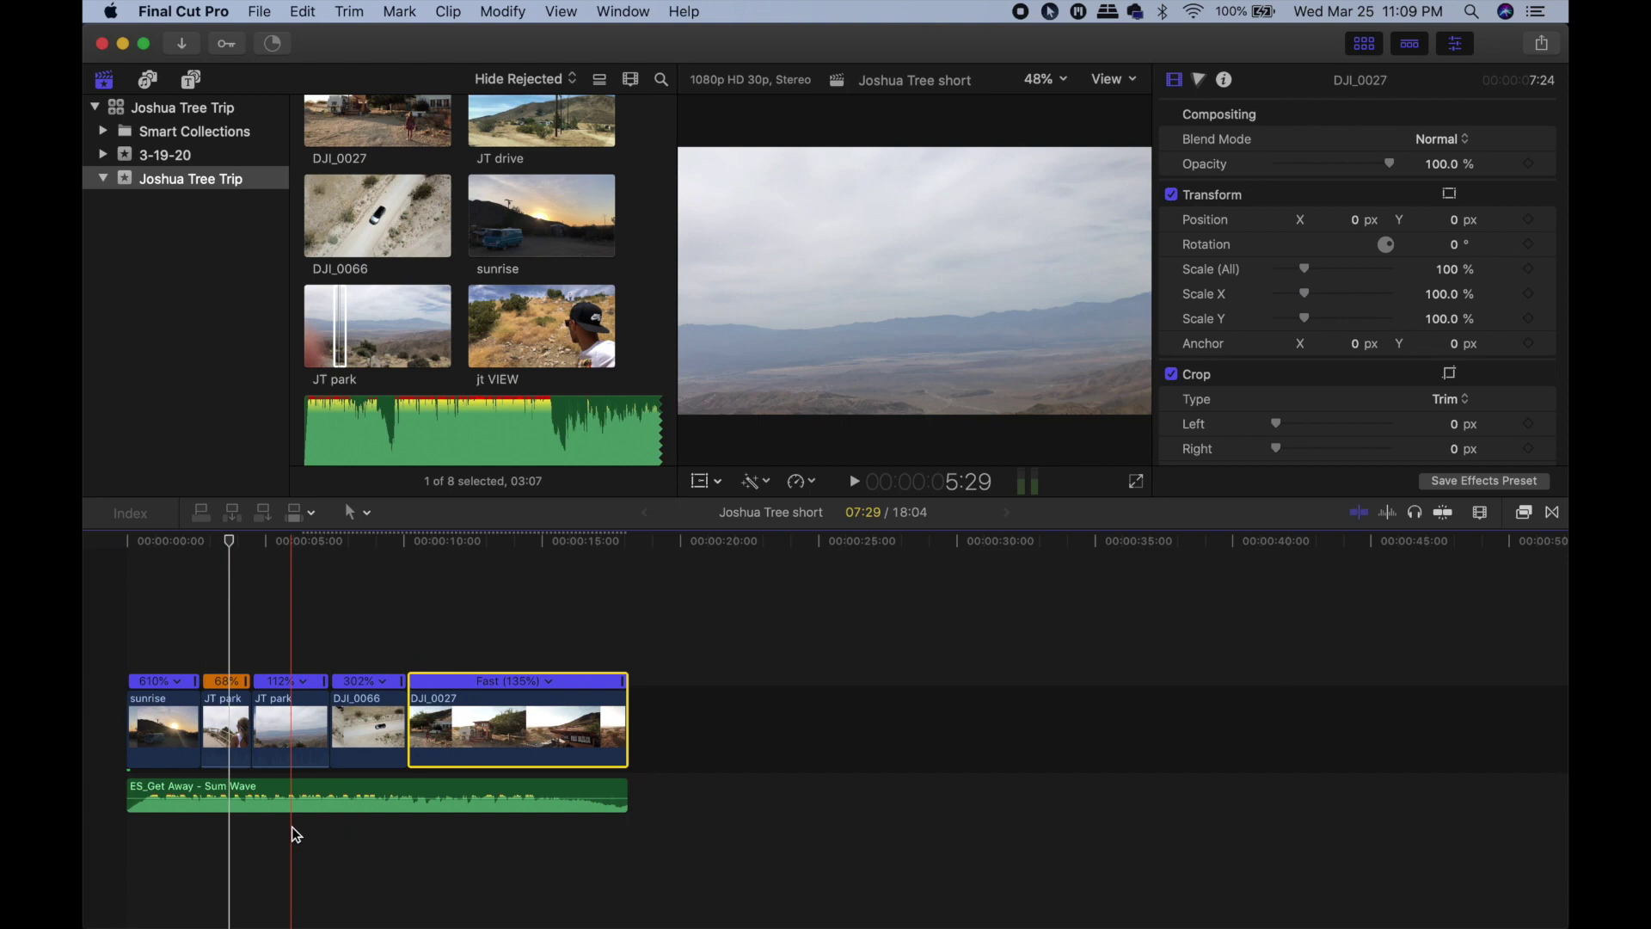
left_click_drag(292, 828, 491, 723)
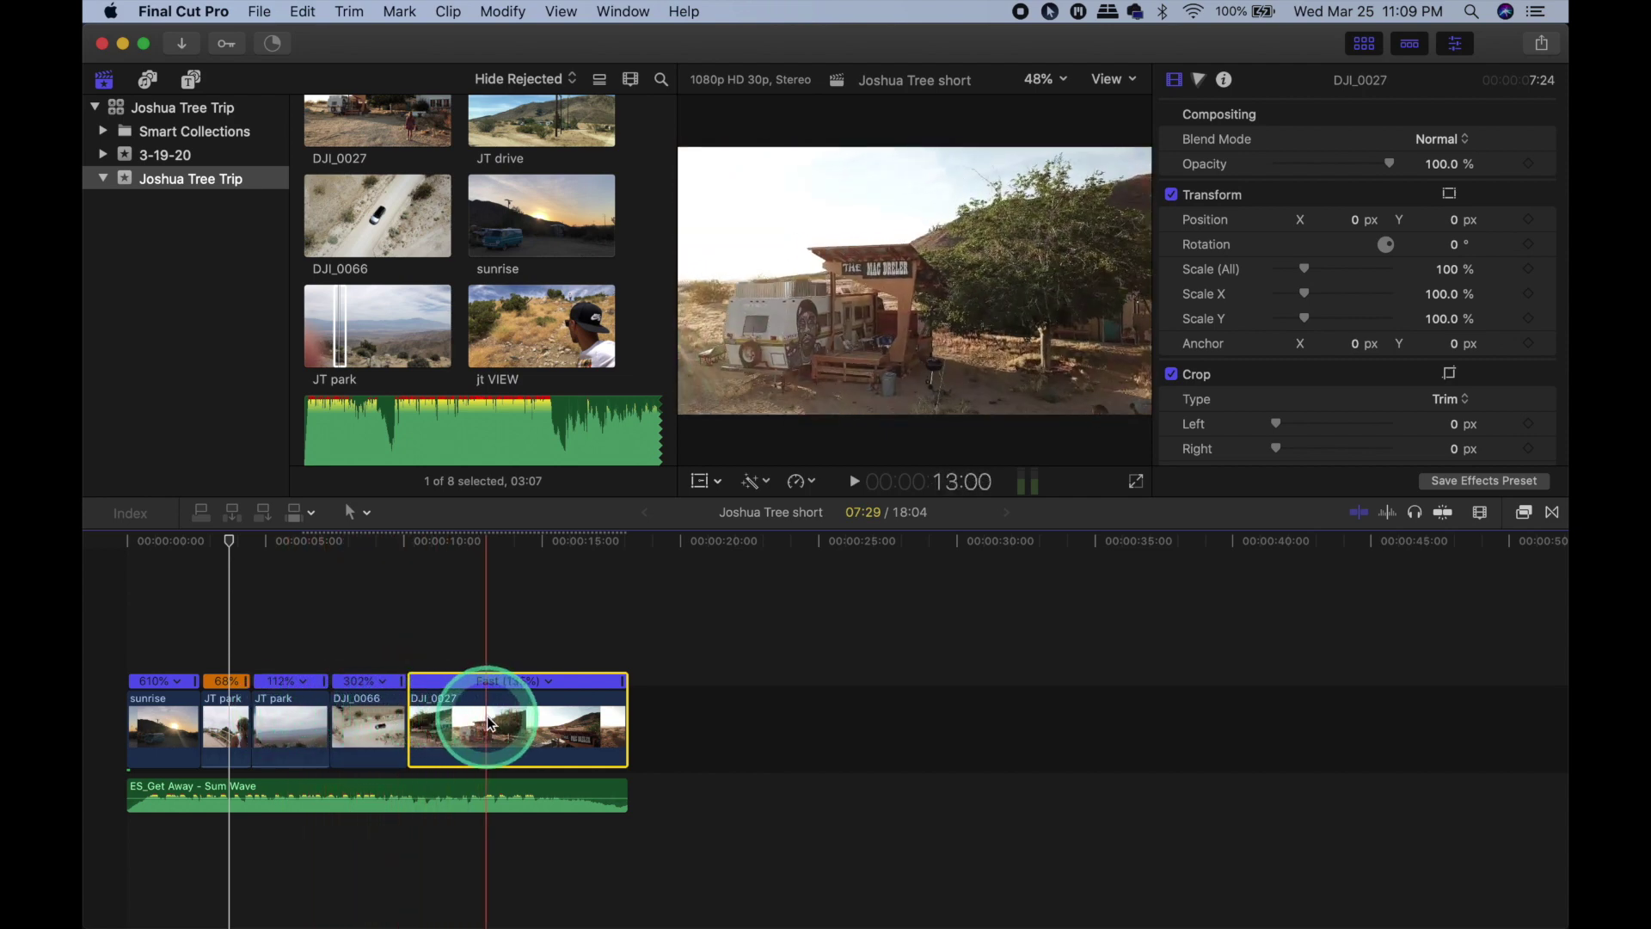
left_click(1552, 512)
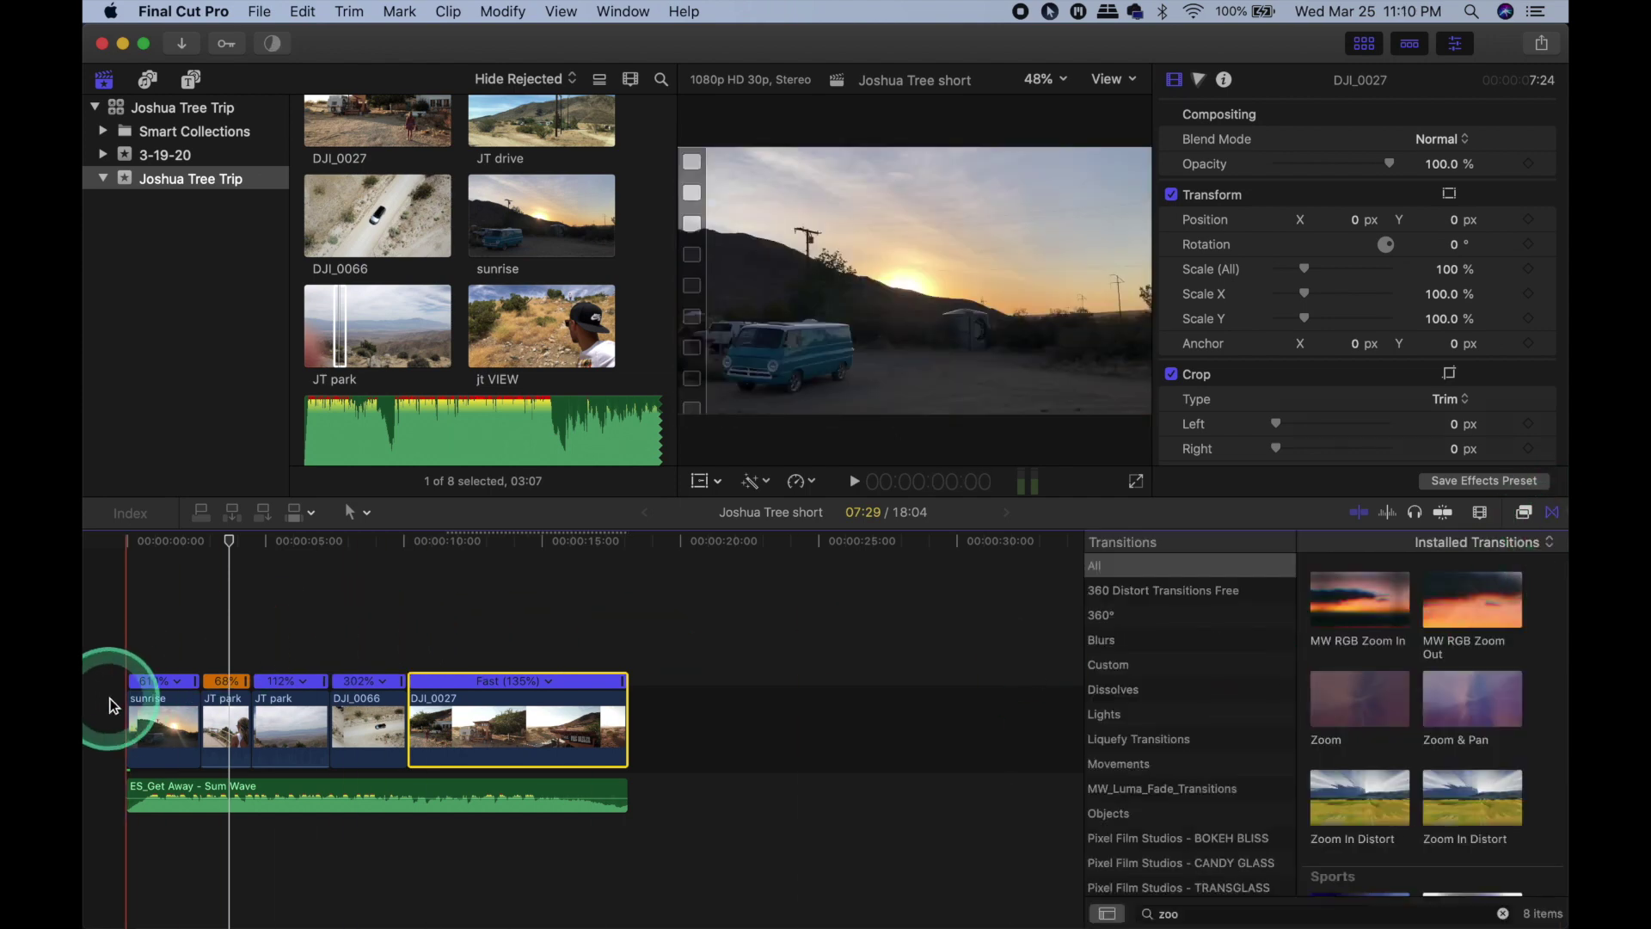
left_click_drag(110, 705, 1132, 690)
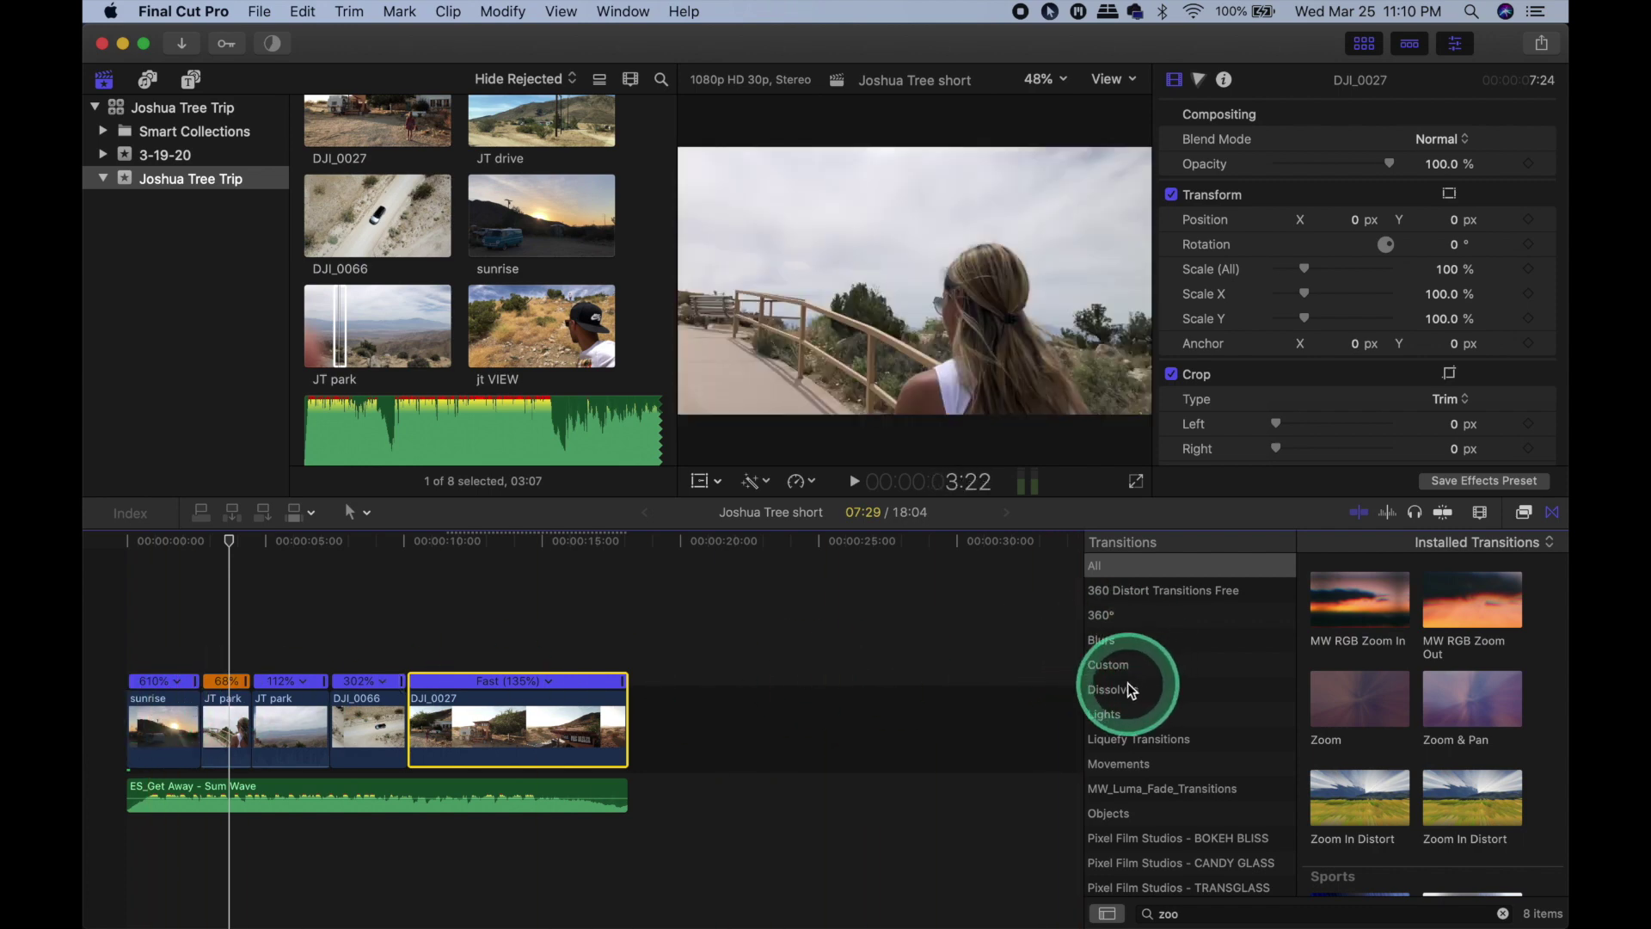
left_click(1132, 691)
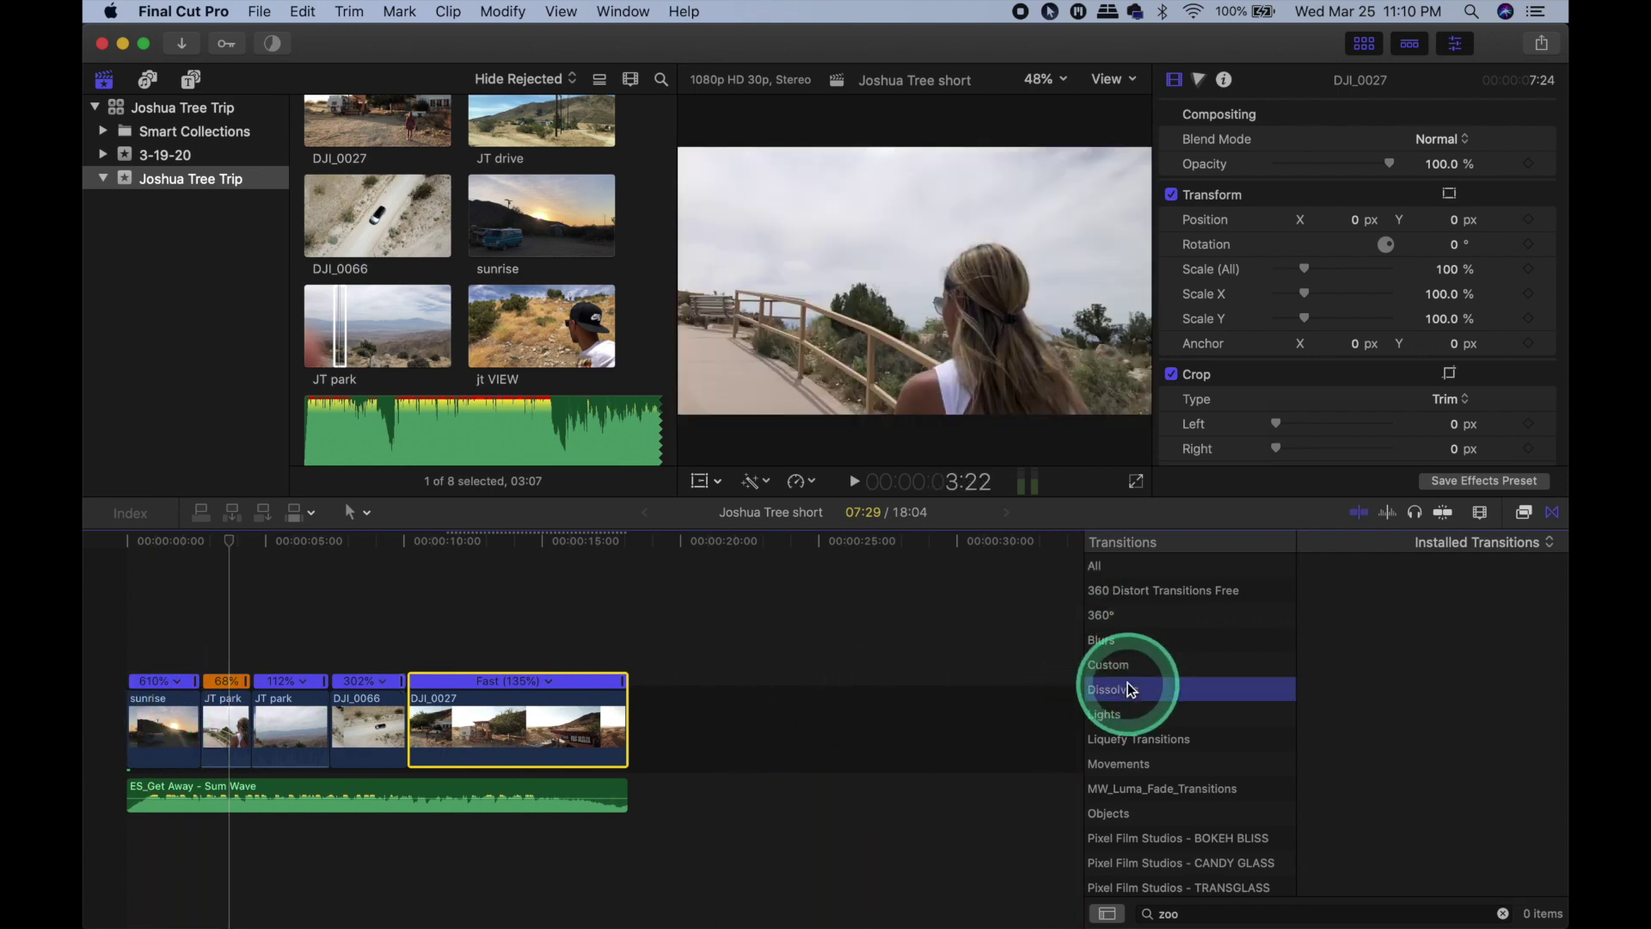
left_click(1504, 914)
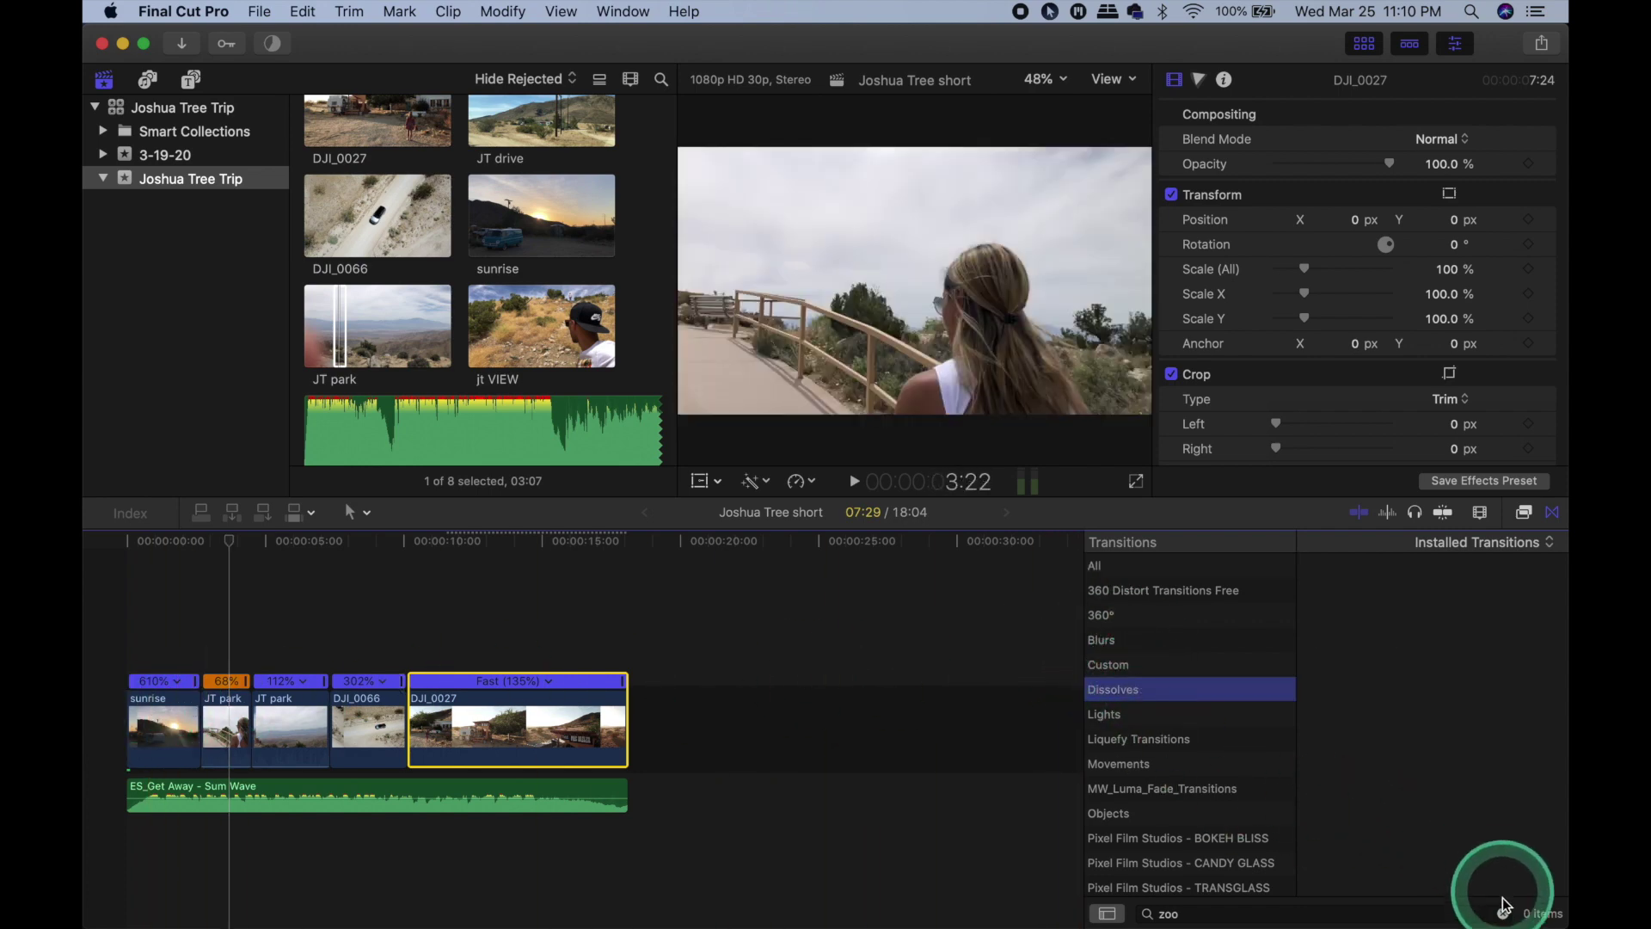
left_click(1356, 699)
left_click_drag(1356, 699, 136, 723)
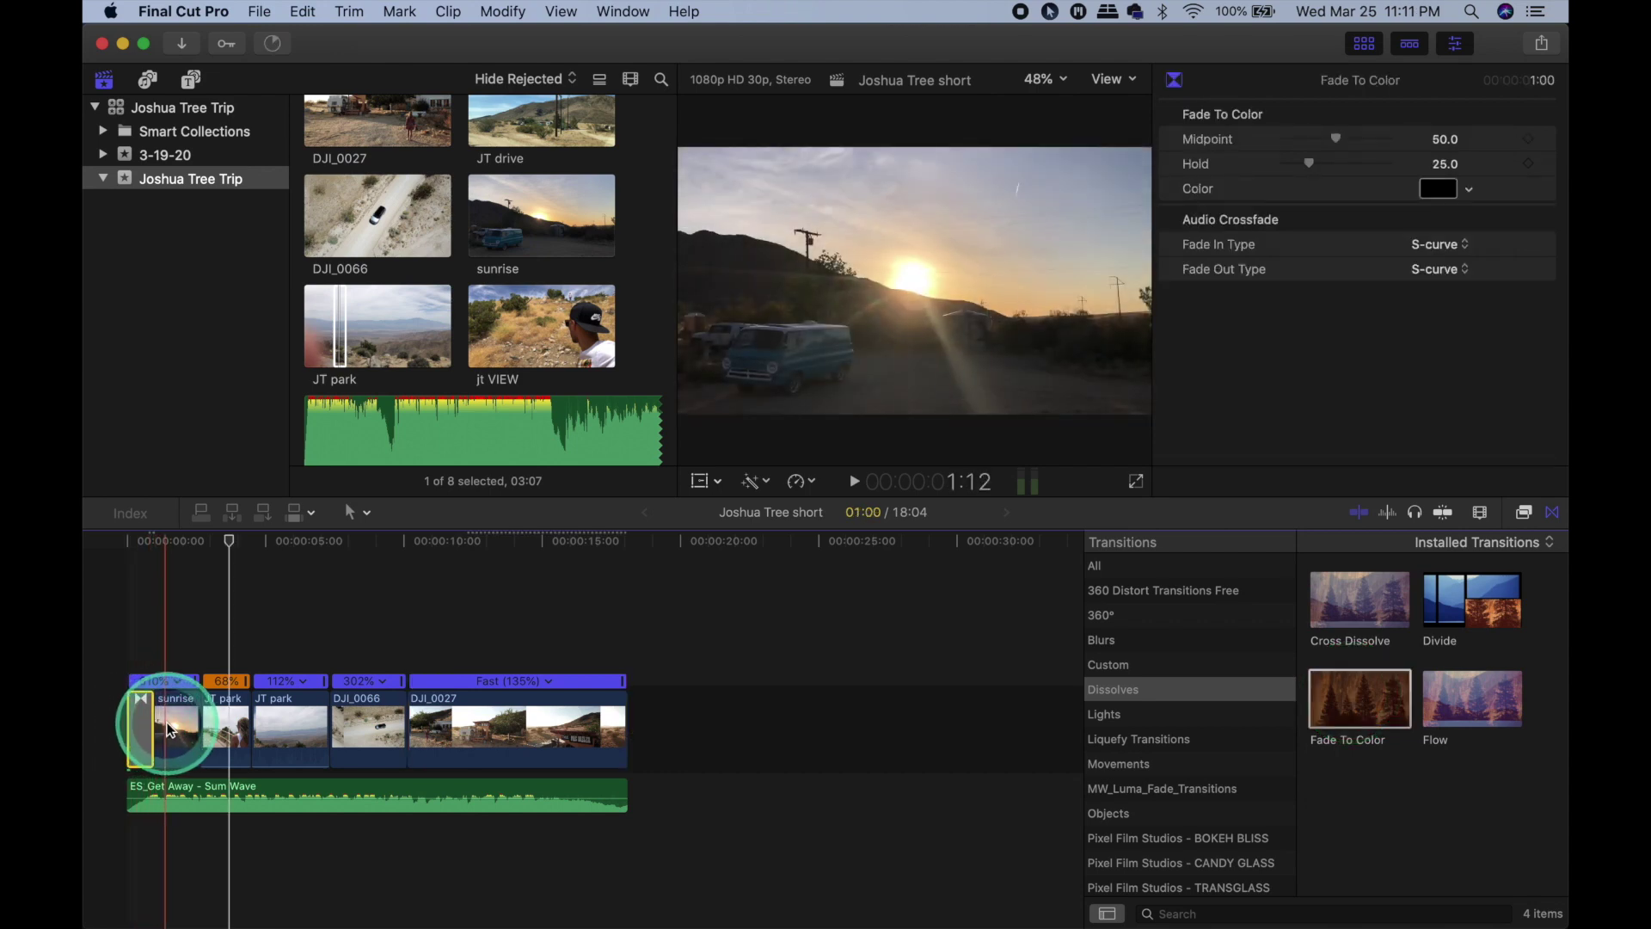
left_click_drag(178, 730, 144, 726)
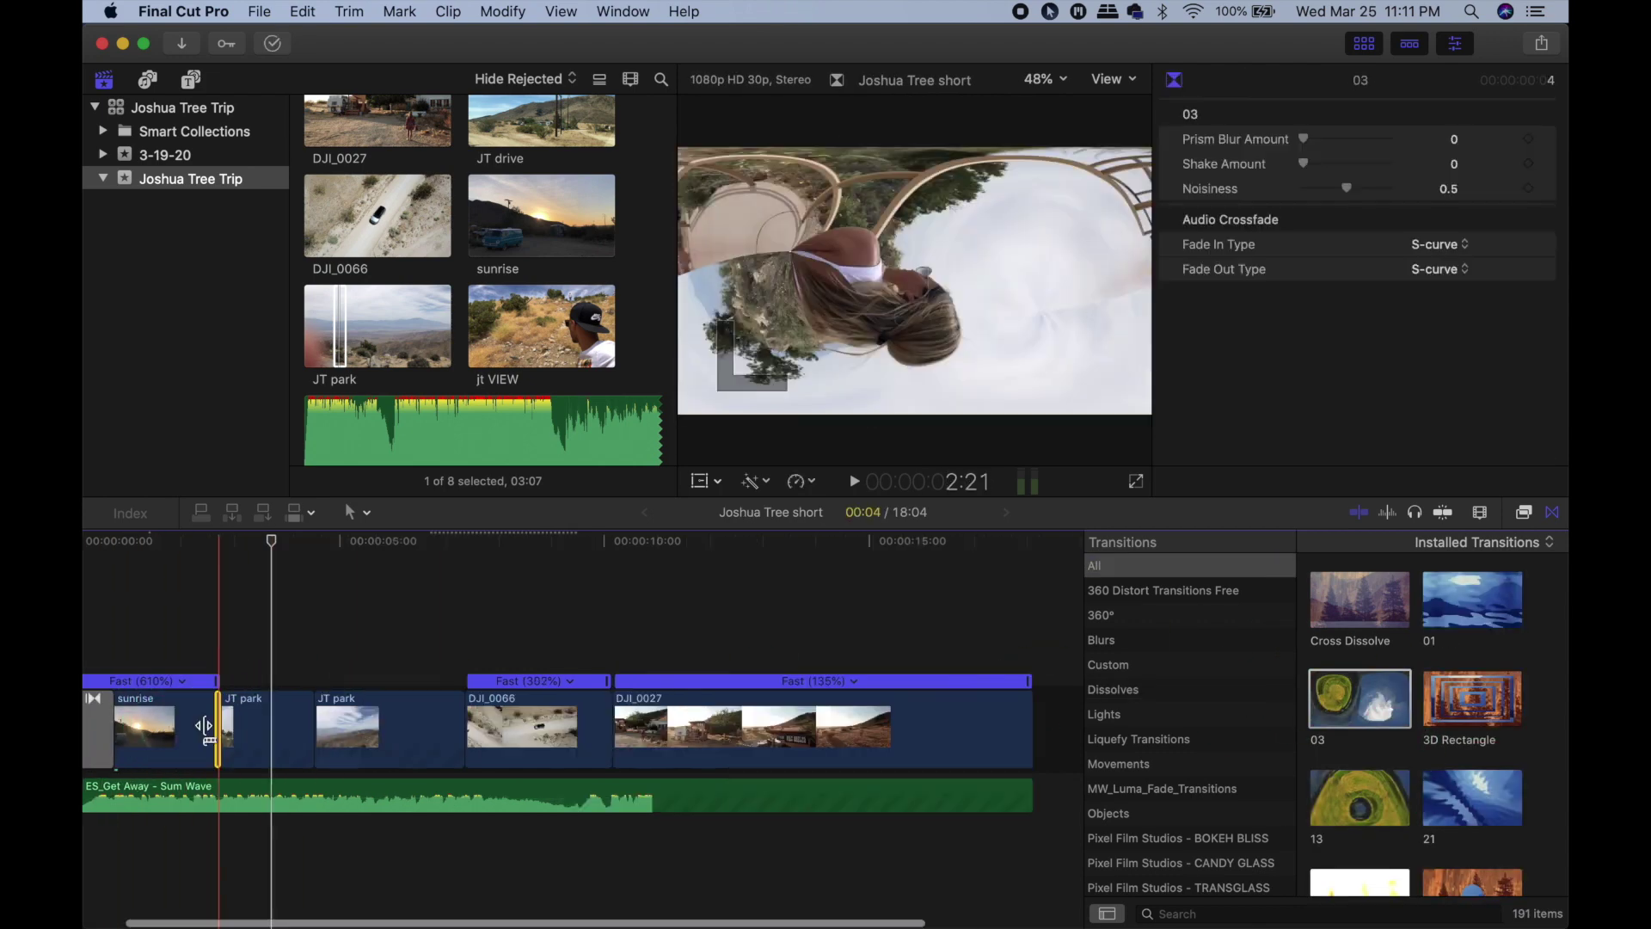
Search the transitions for "zoom" and apply MW RGB Zoom In between the DJI_0066 and DJI_0027 clips.
type("zoo")
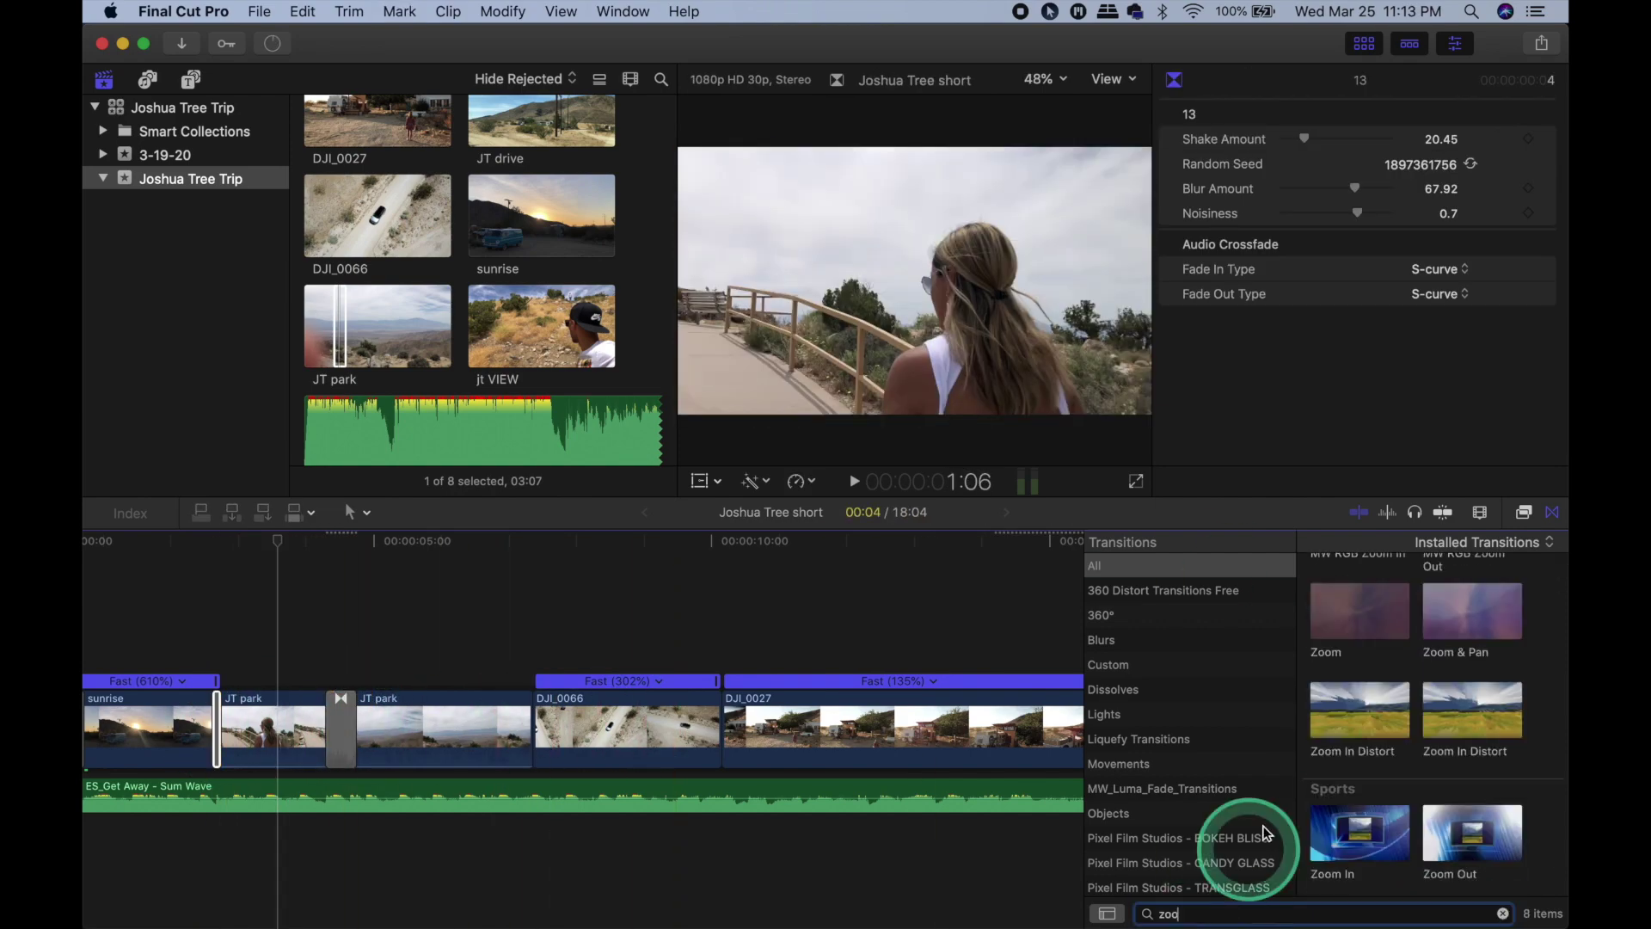
double_click(1417, 636)
double_click(1350, 602)
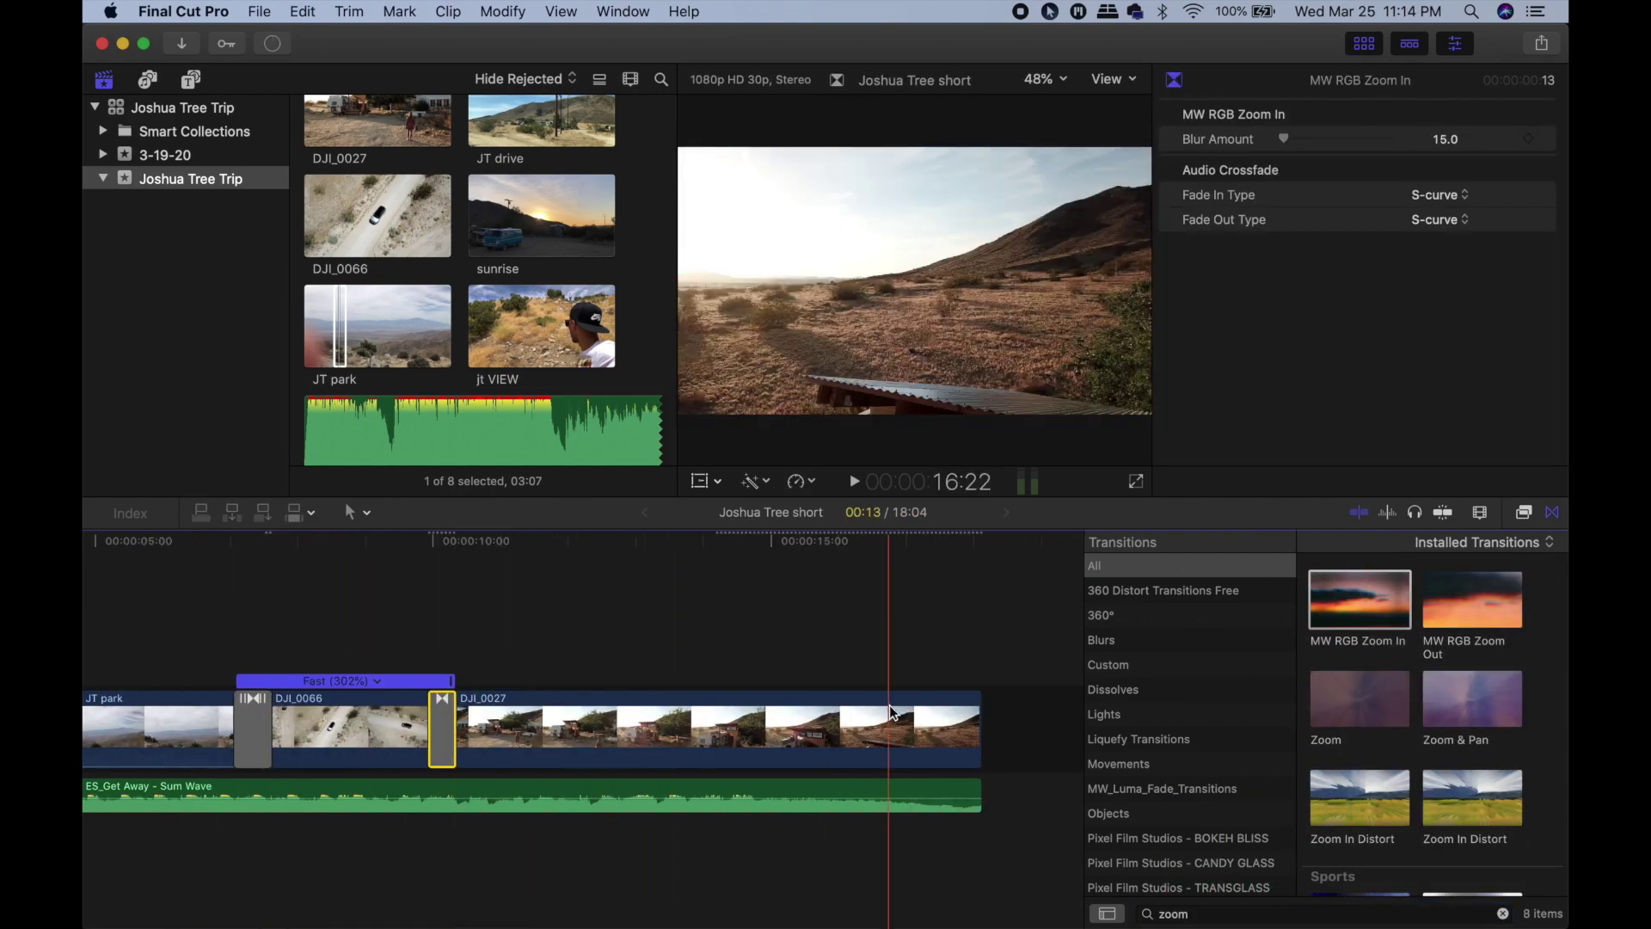
Add a Fade To Color dissolve at the end of the DJI_0027 clip and set its color to white.
left_click(1114, 691)
left_click(1503, 914)
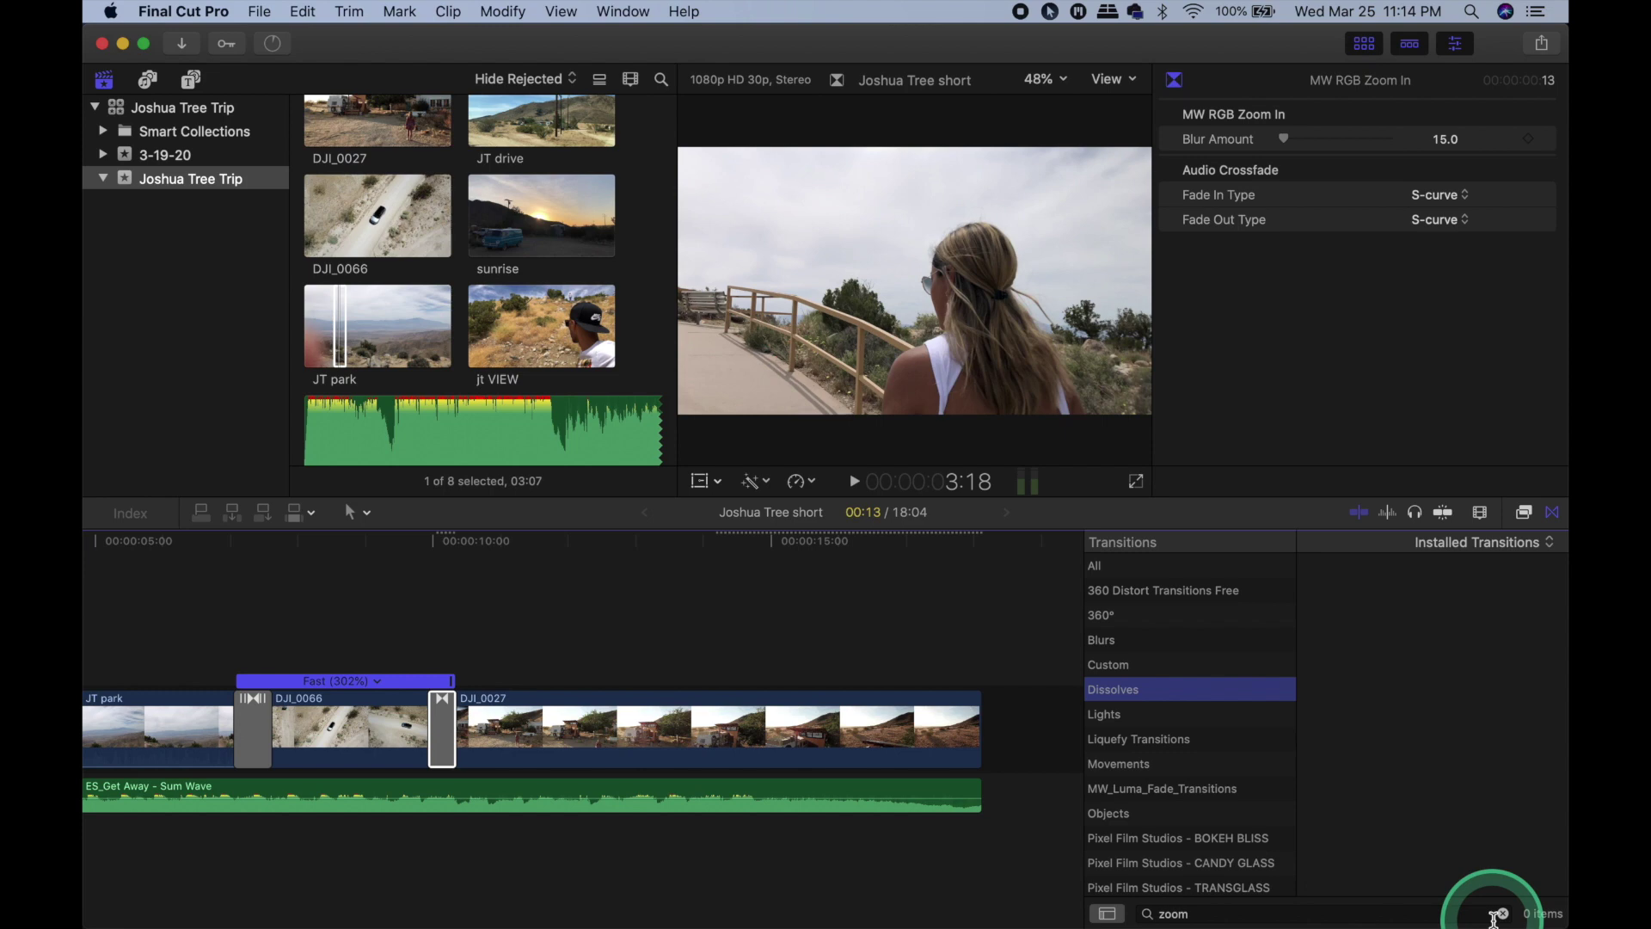
left_click(1367, 613)
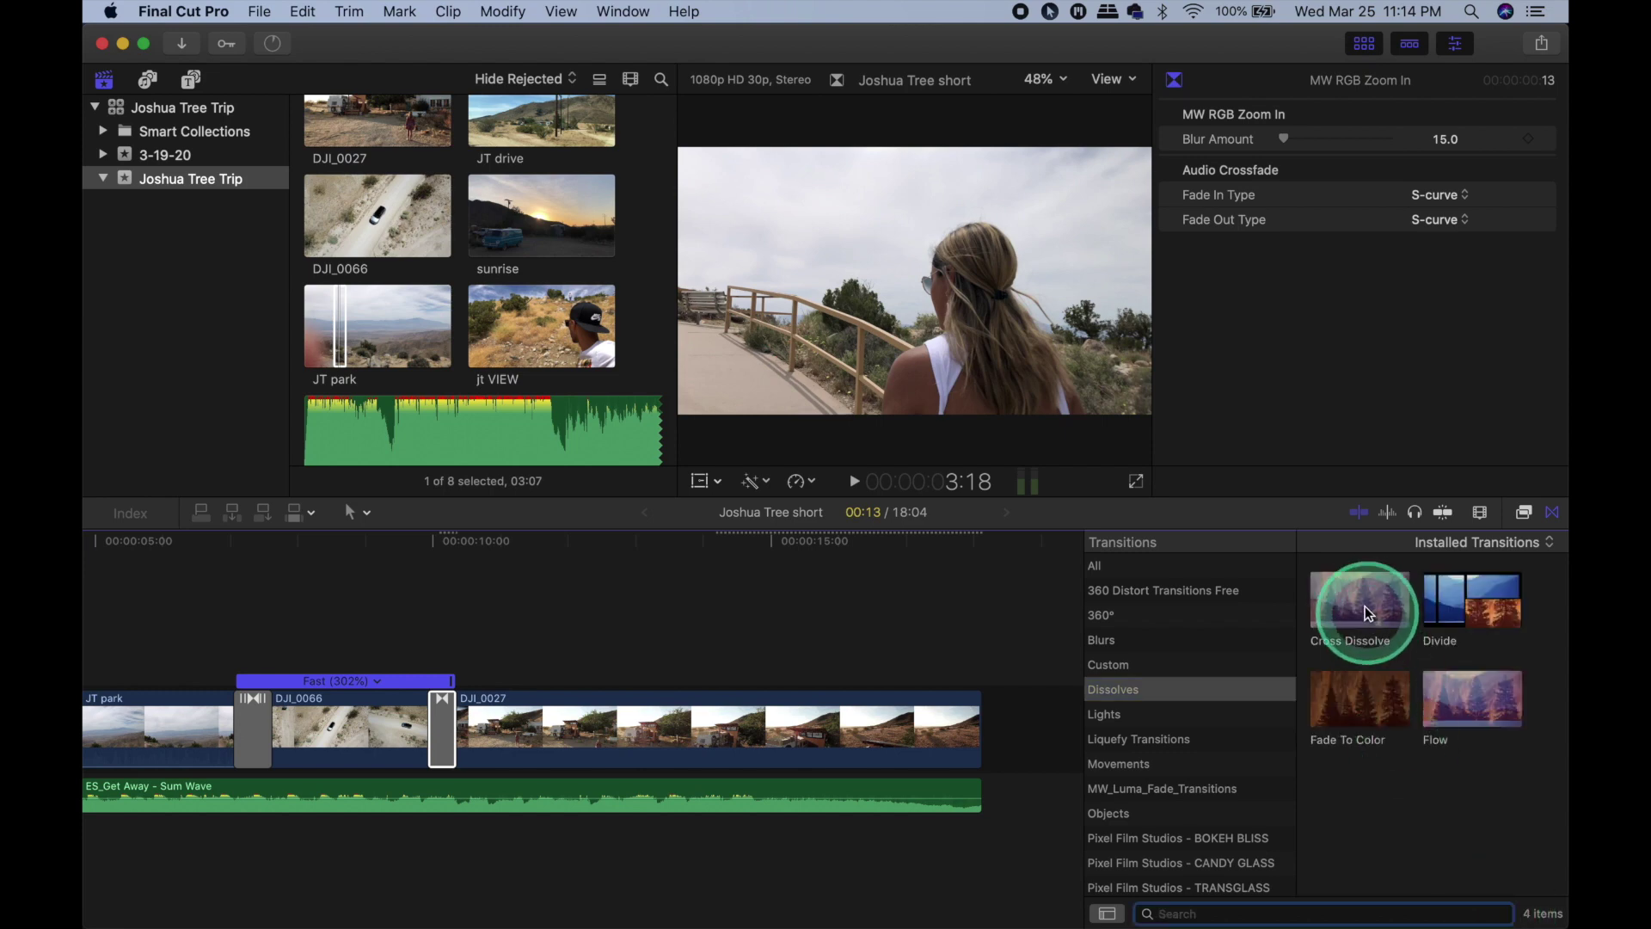
left_click_drag(1359, 697, 942, 728)
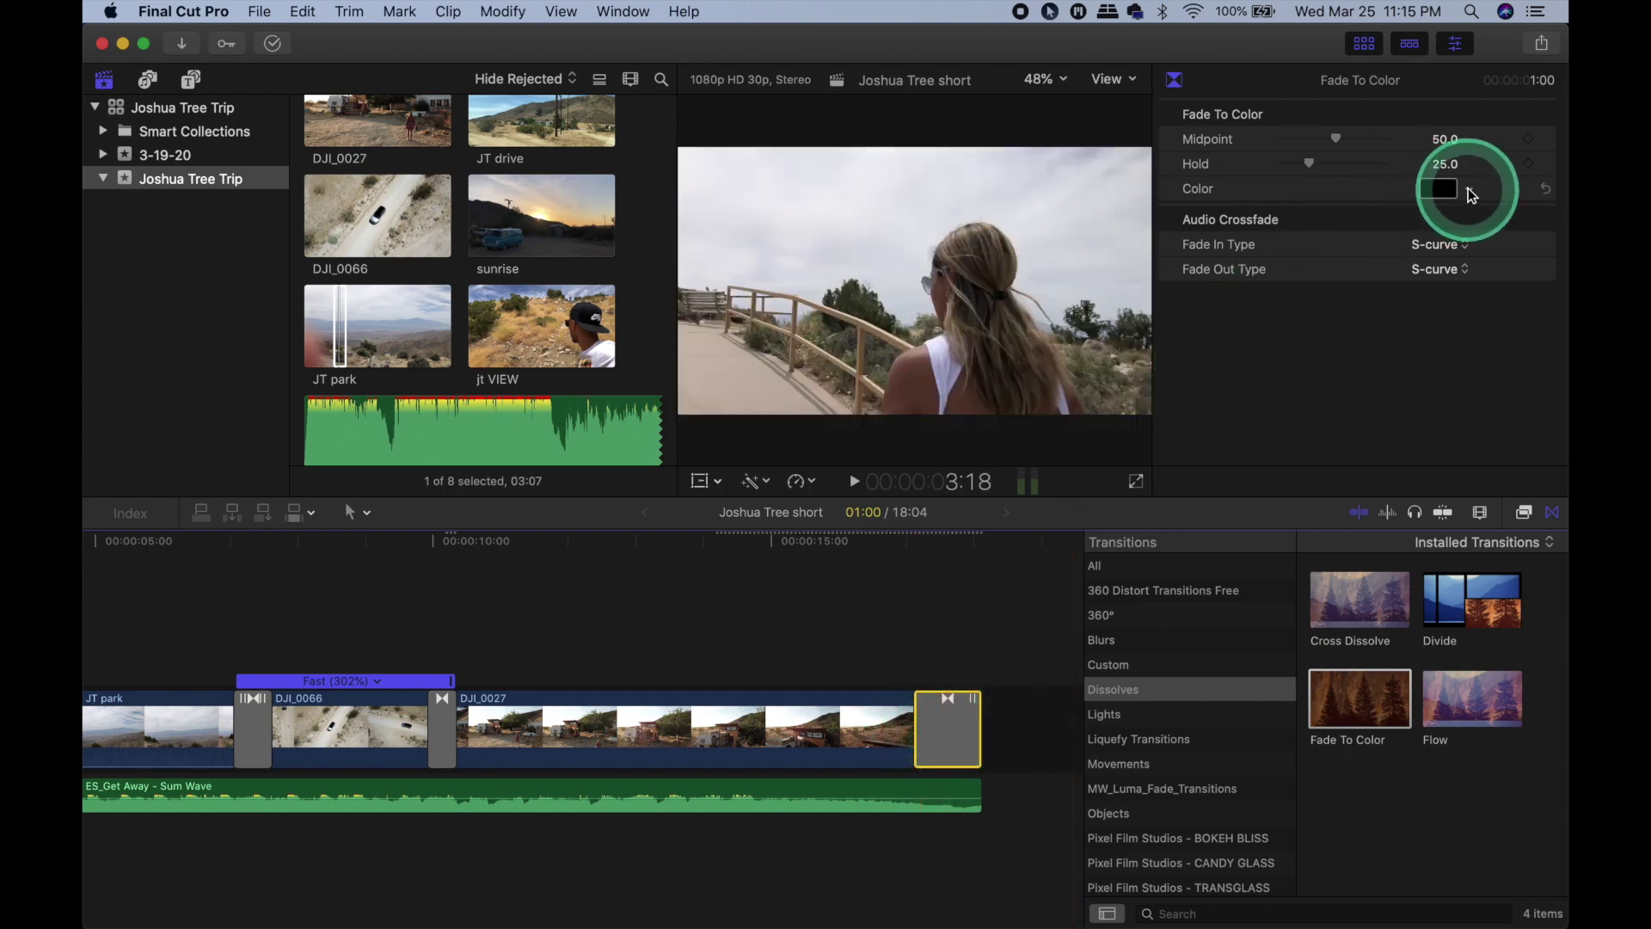
left_click(1468, 189)
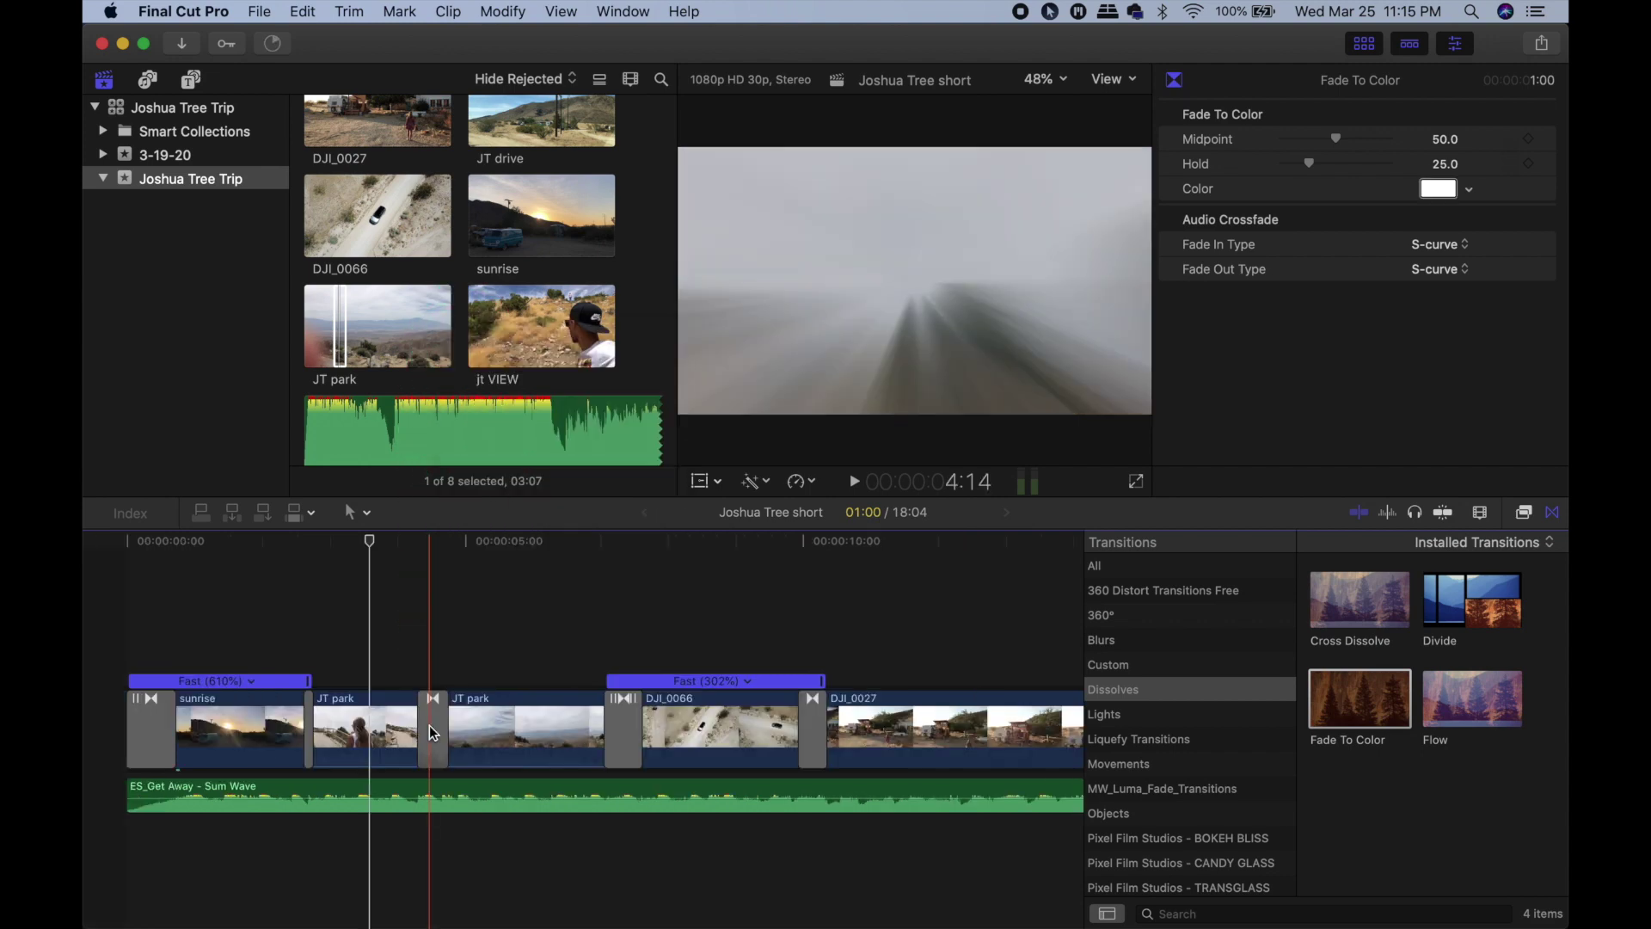
Open the color correction saturation controls for the sunrise clip.
left_click(281, 723)
left_click(1211, 80)
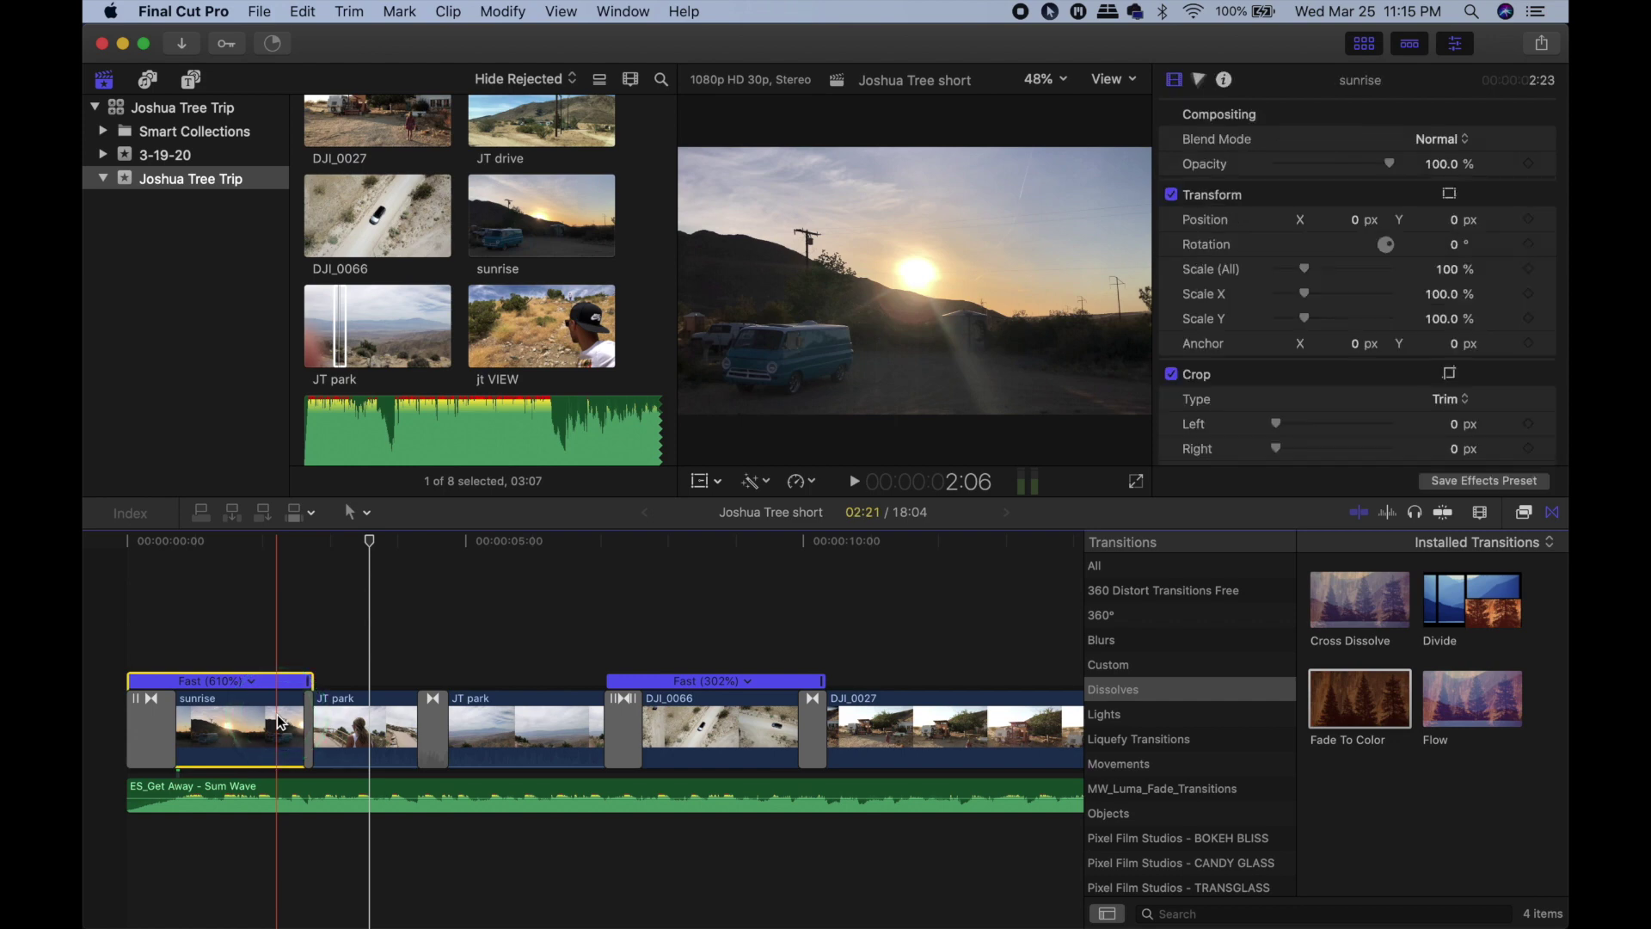
left_click(1201, 80)
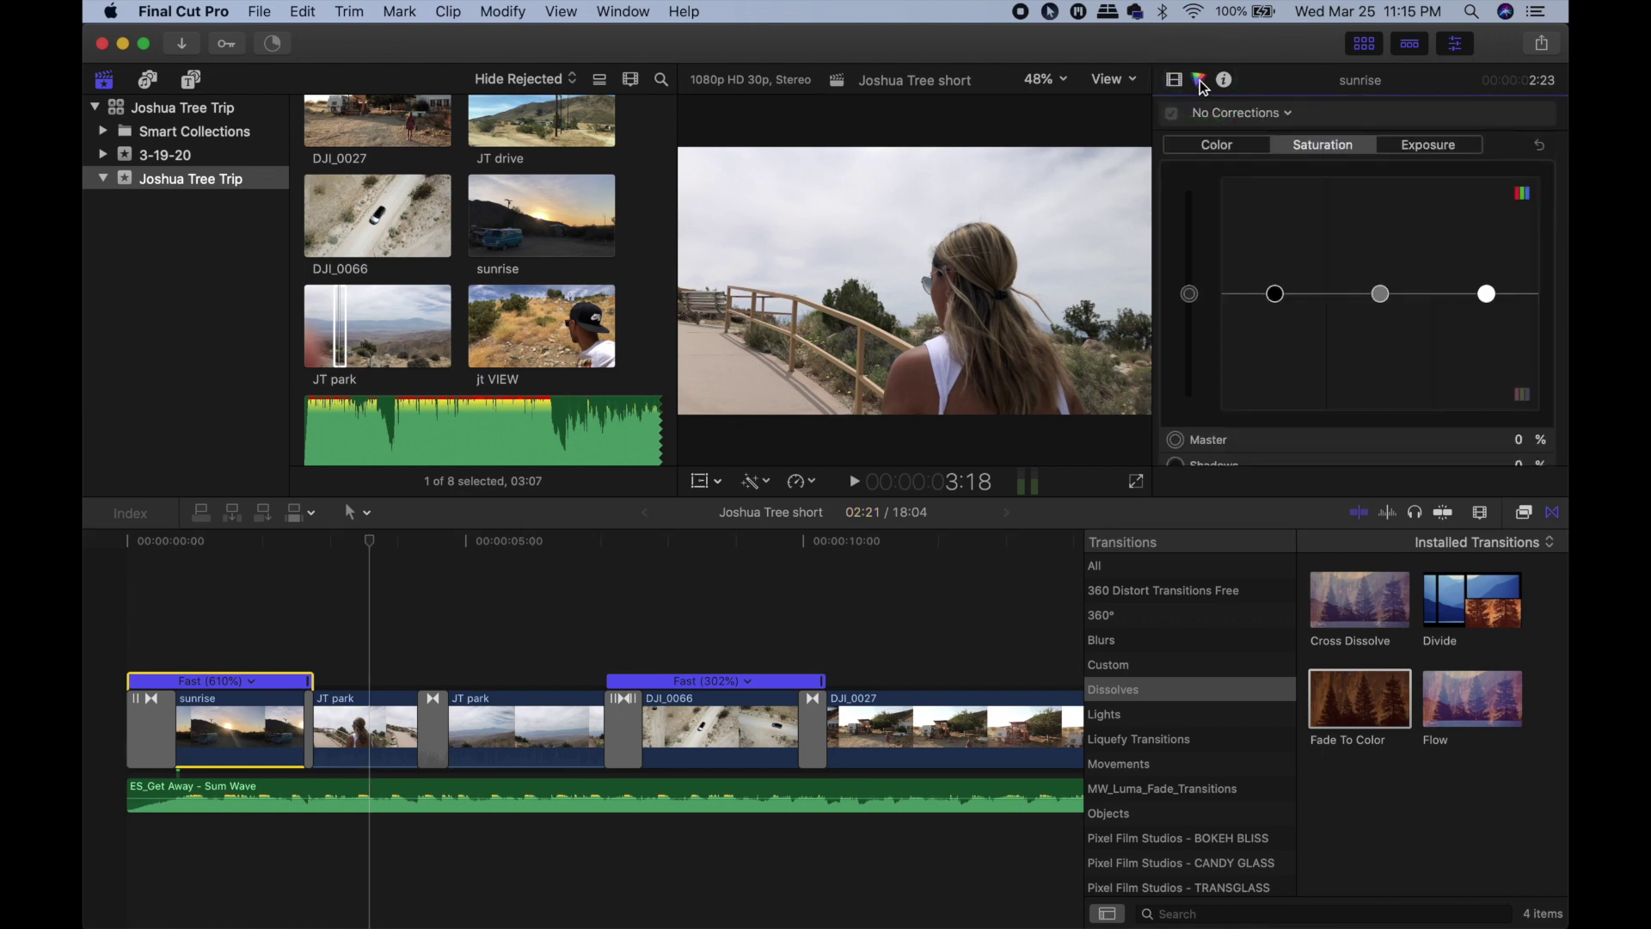
left_click(1203, 86)
left_click(1323, 147)
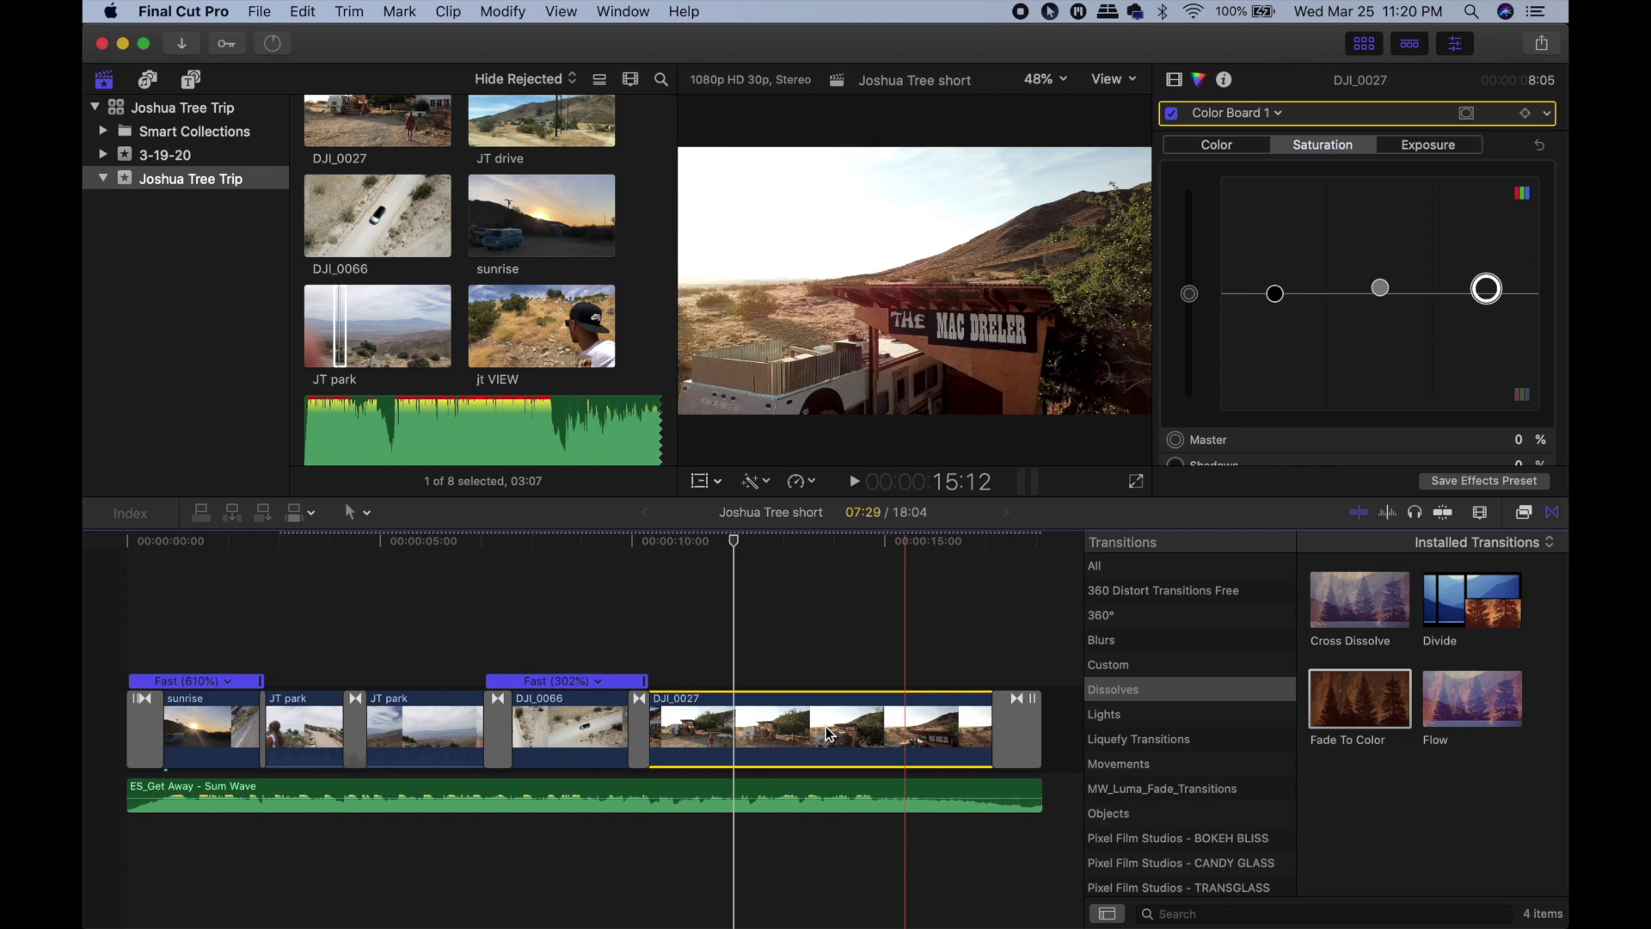
Place a Fade 3D title above the sunrise clip near the start of the timeline.
left_click(726, 688)
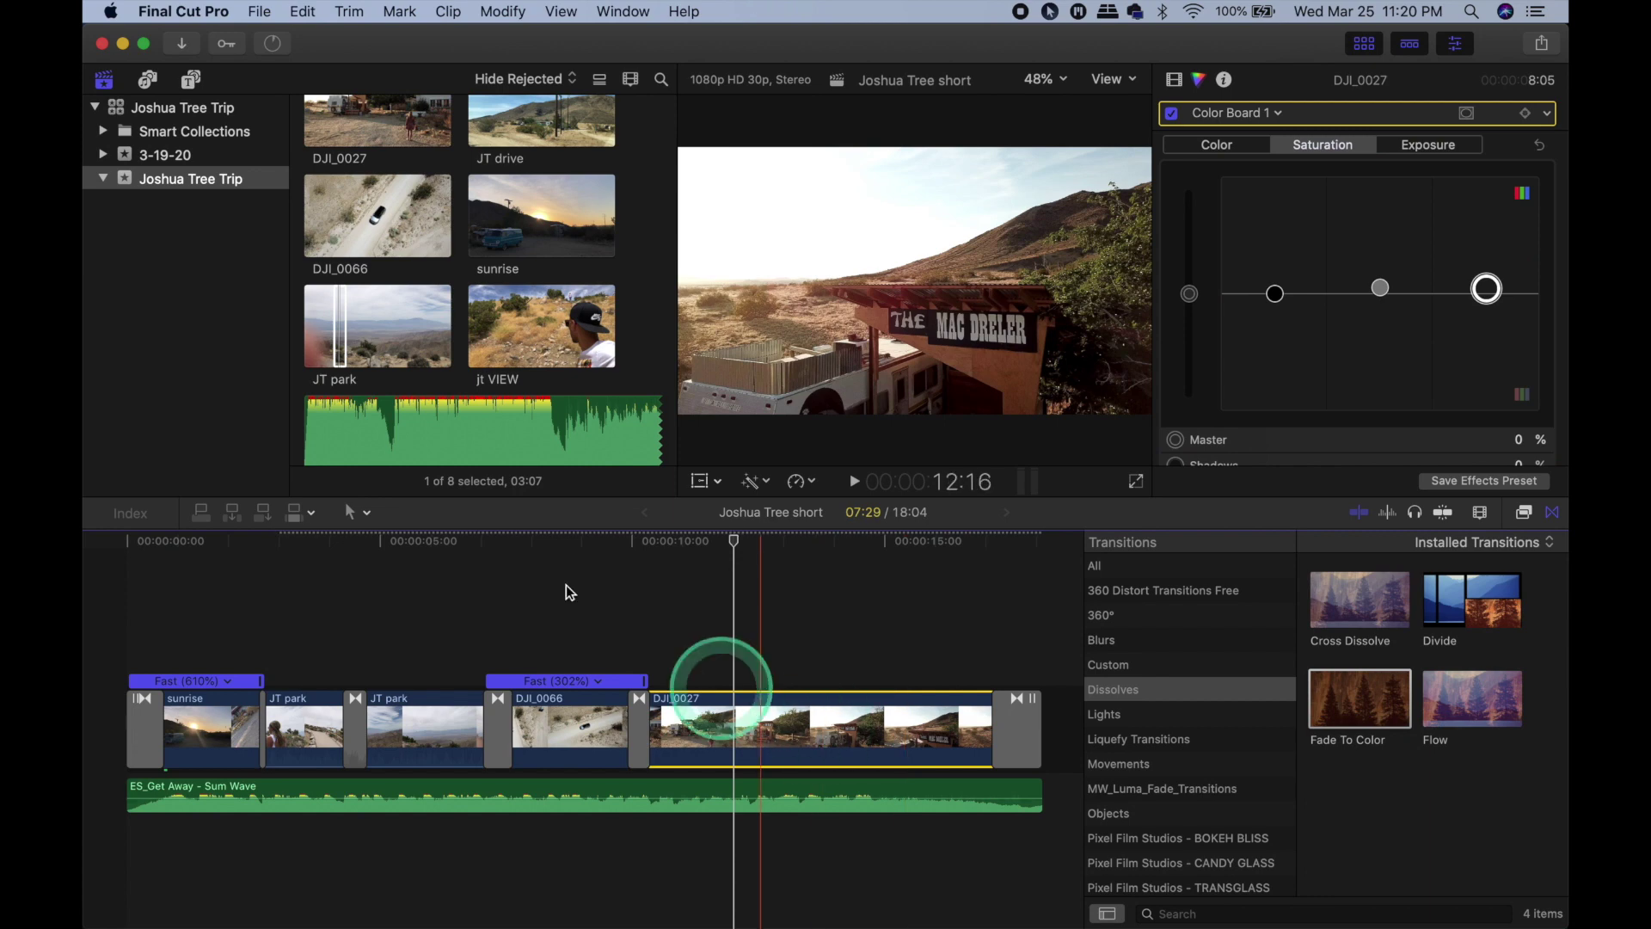
left_click(191, 80)
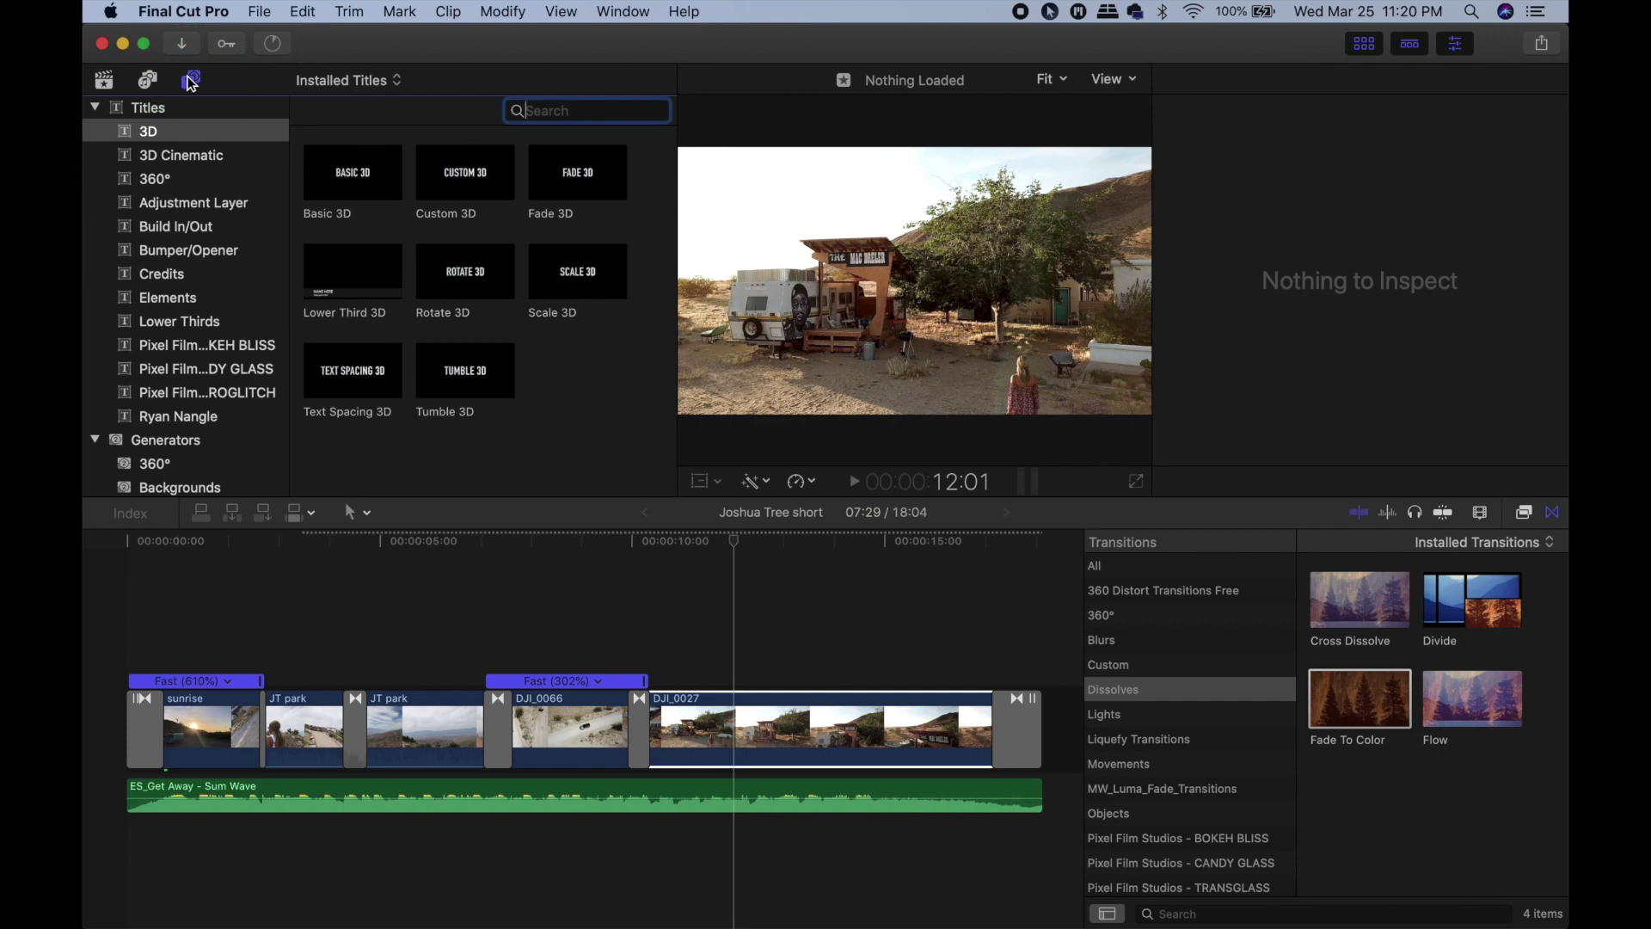
left_click(581, 175)
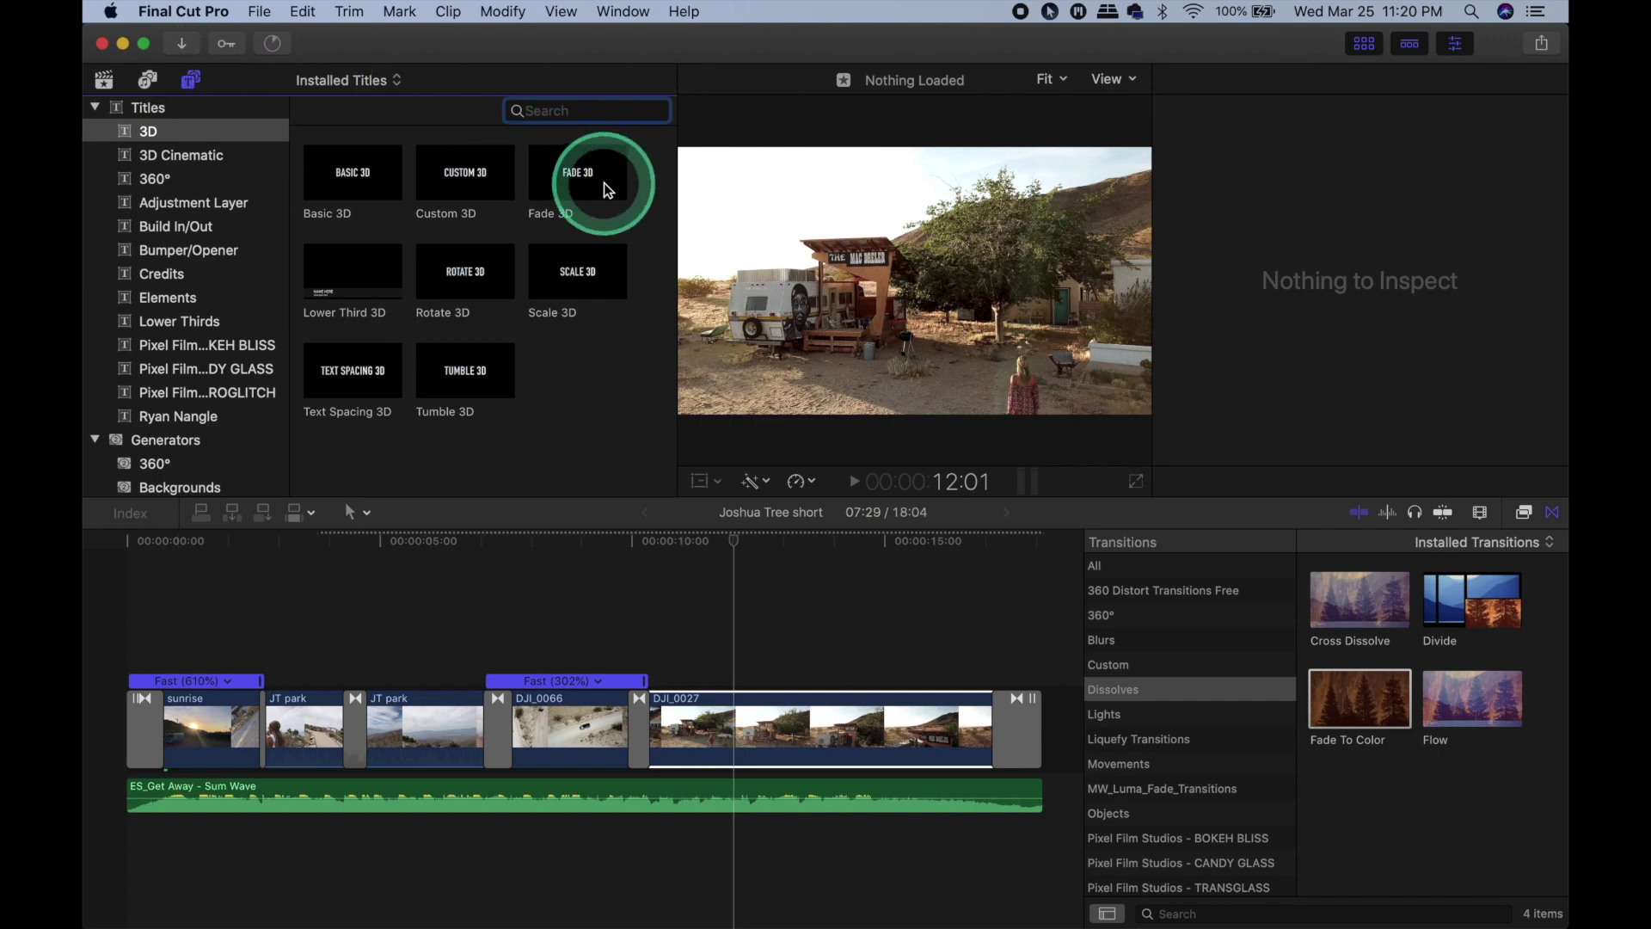
left_click_drag(584, 178, 184, 656)
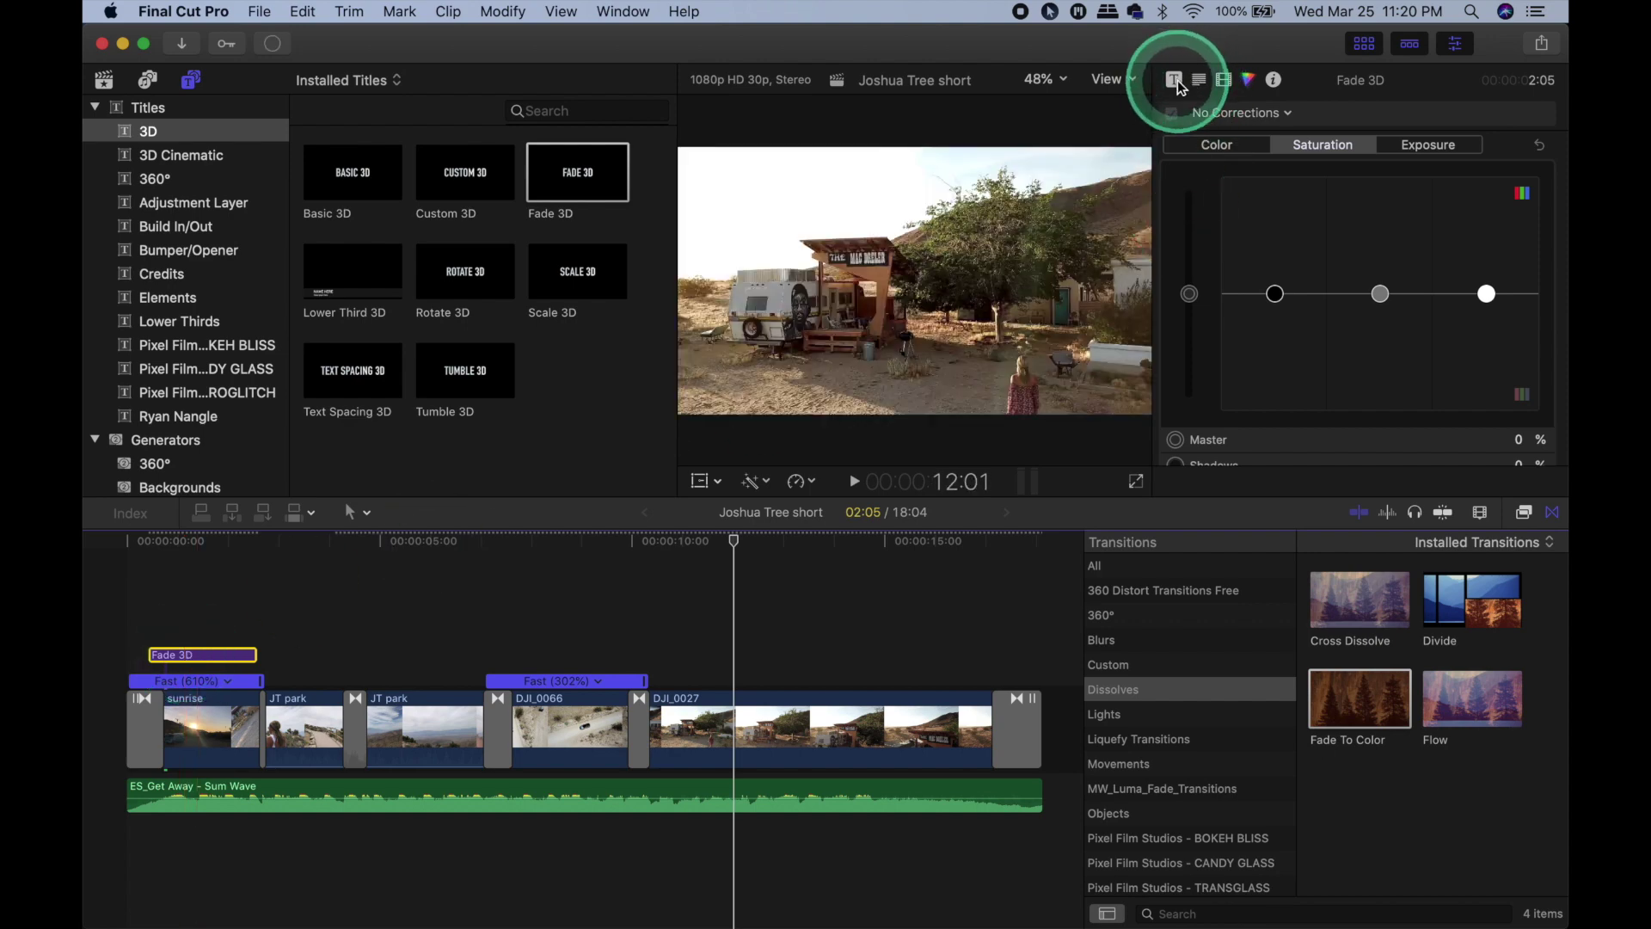
Replace the Fade 3D title's text with "Exploring" and "Joshua Tree" on two lines.
double_click(200, 656)
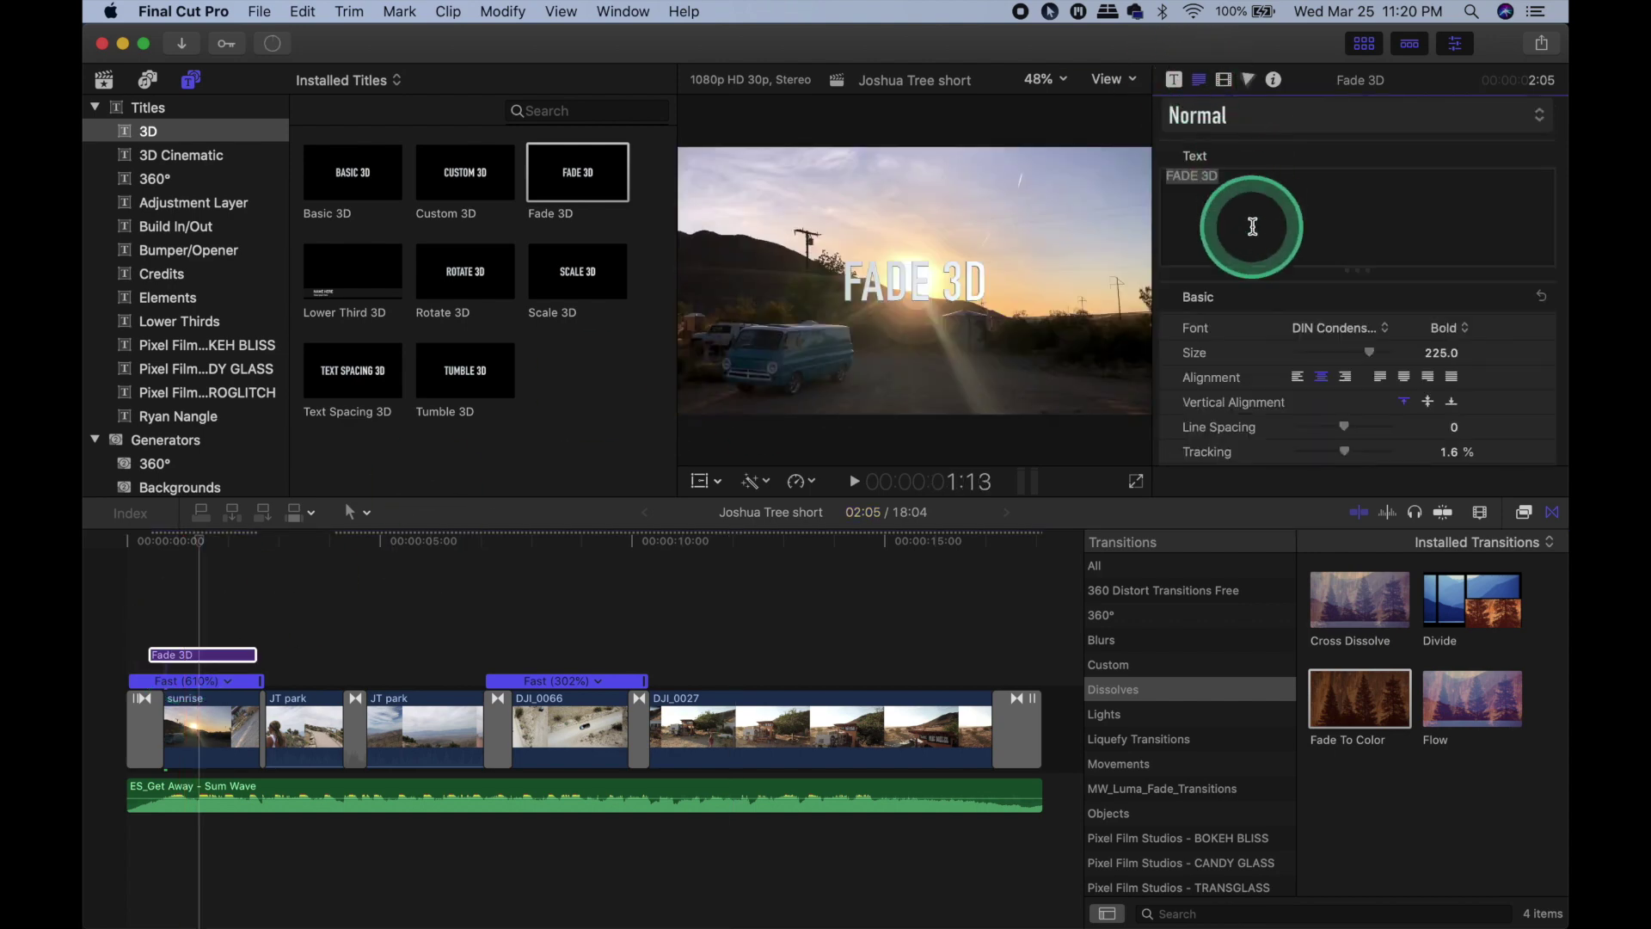
left_click(1260, 196)
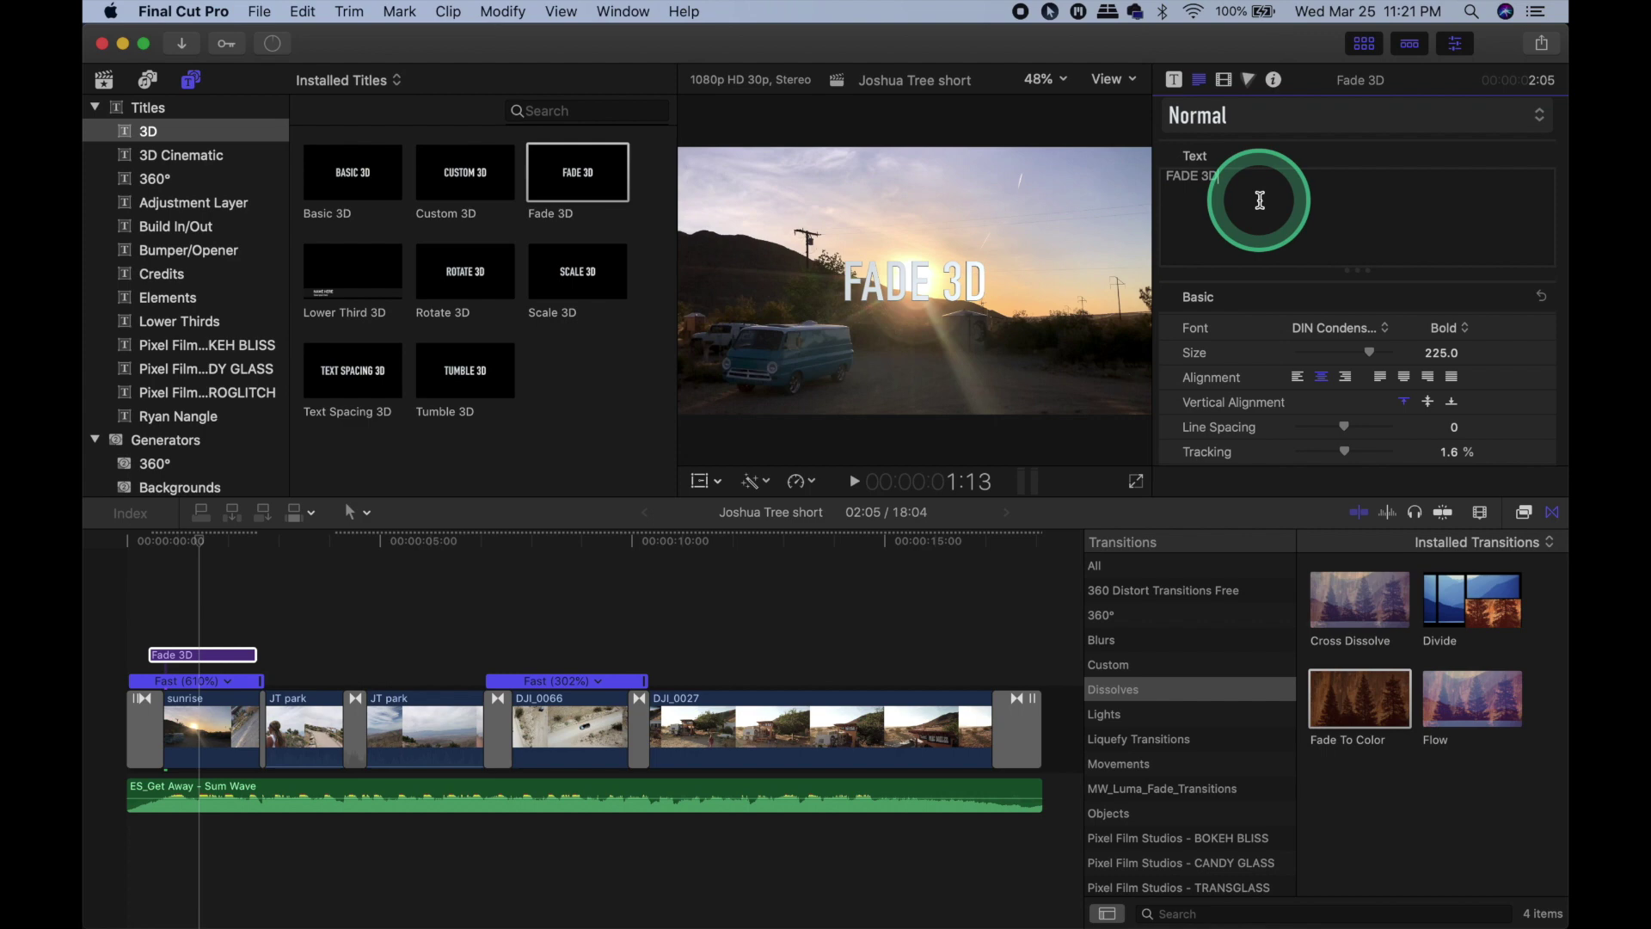
triple_click(1260, 200)
type("Exploring")
key("Return")
type("Joshua Tree")
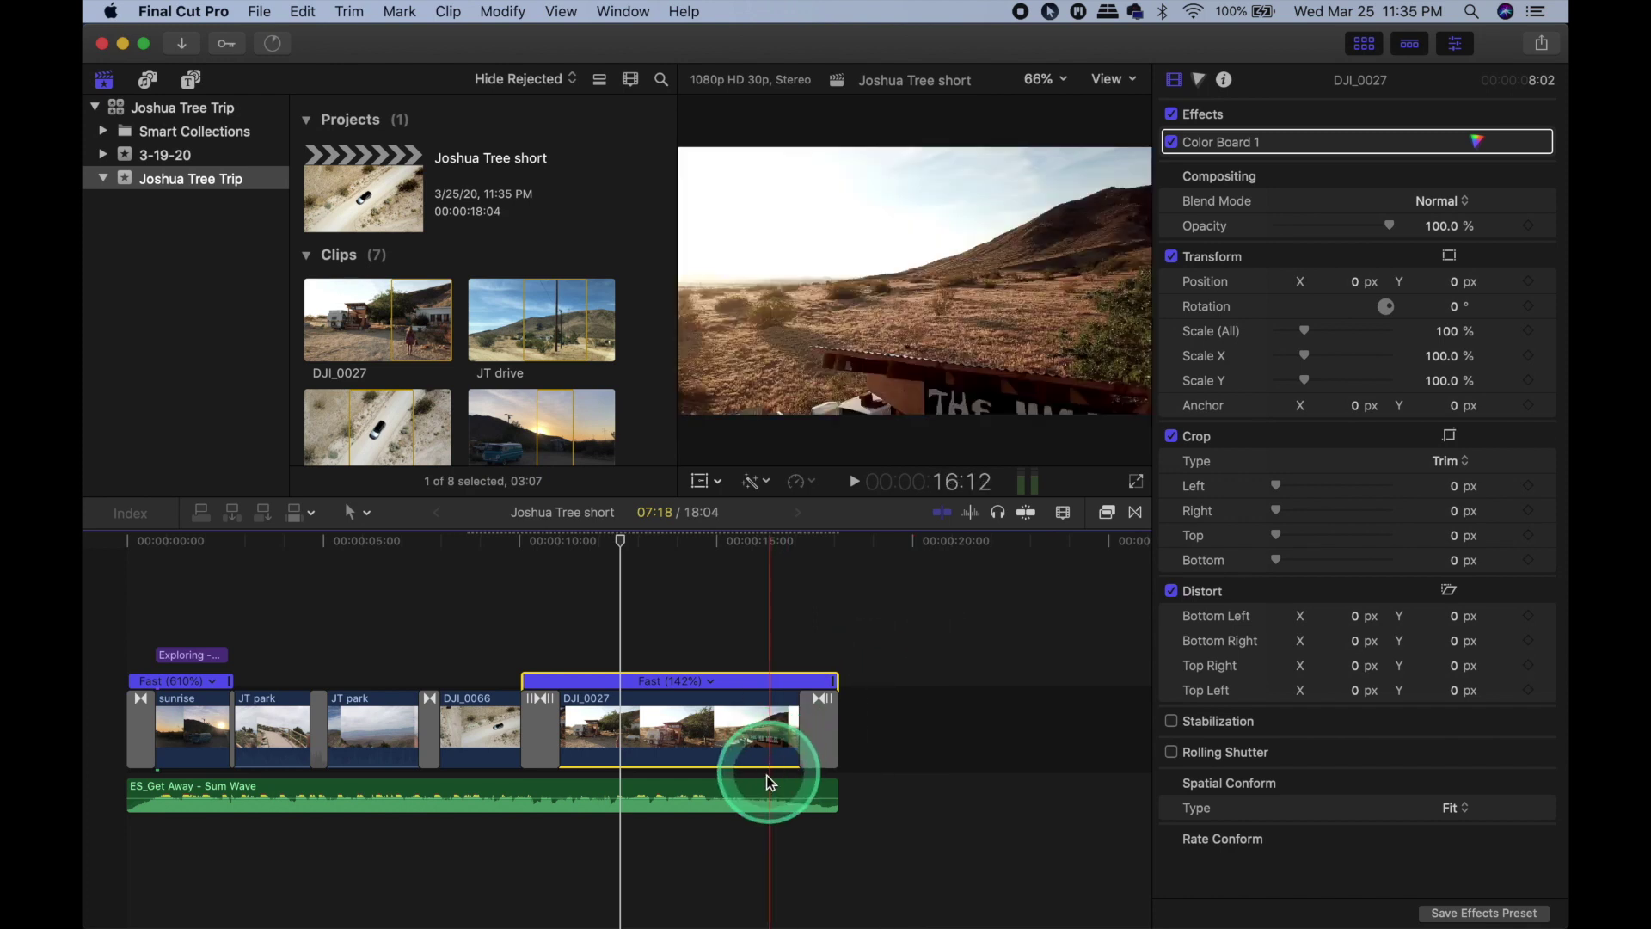
Add a short audio fade-out at the end of the ES_Get Away - Sum Wave music clip.
left_click(760, 788)
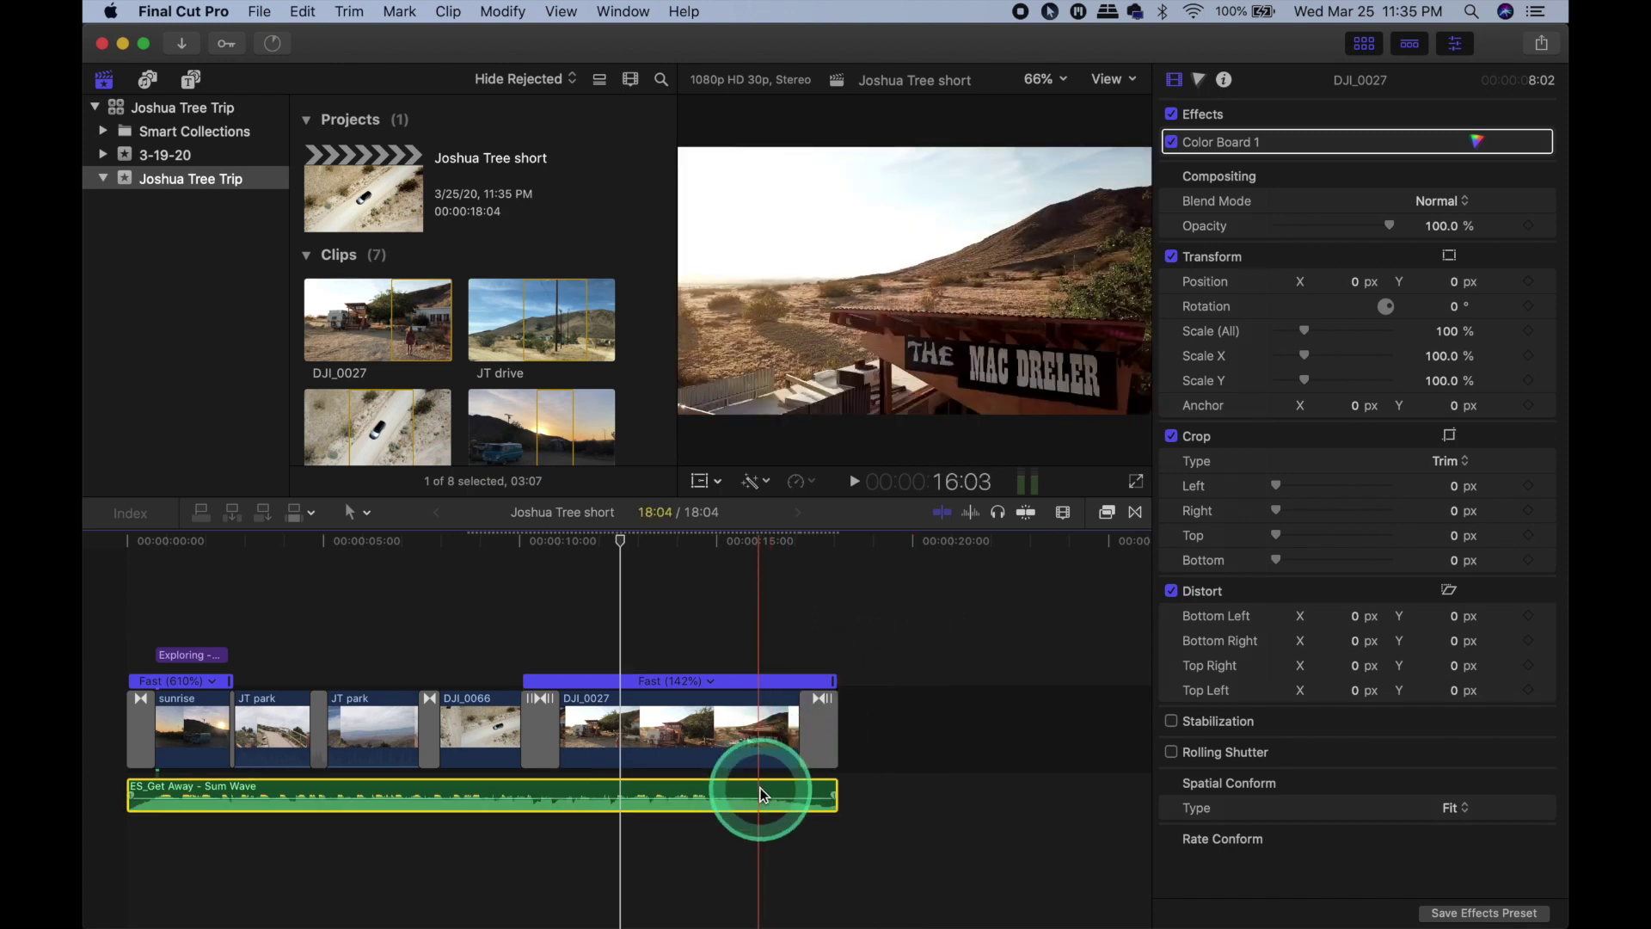
left_click(833, 800)
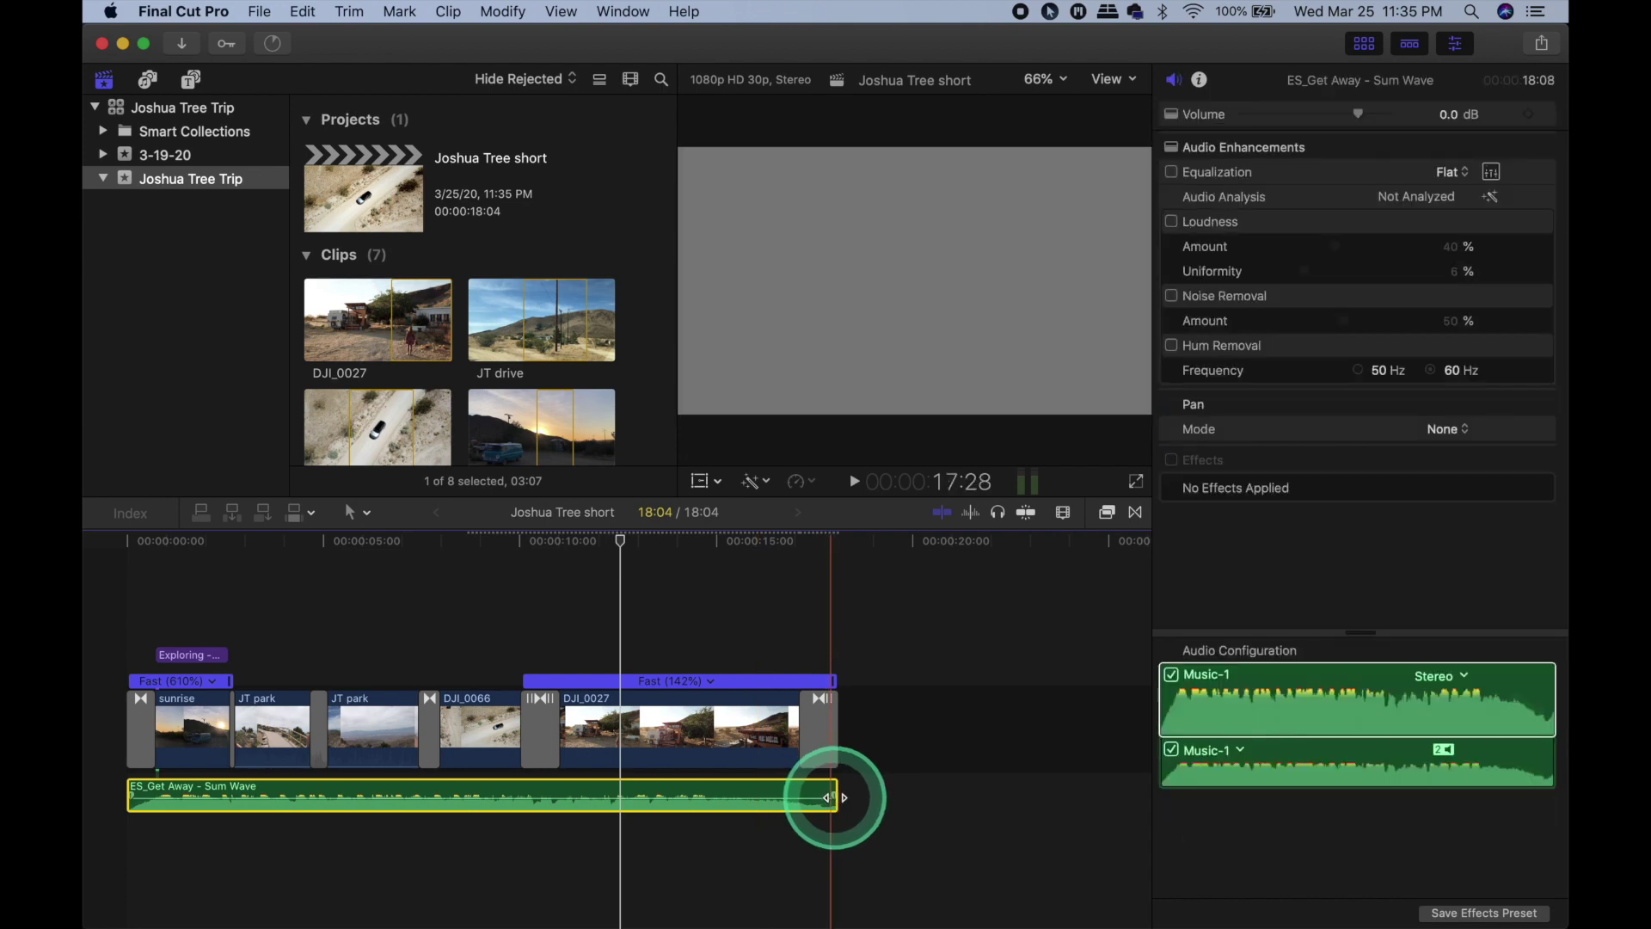
left_click_drag(834, 797, 799, 796)
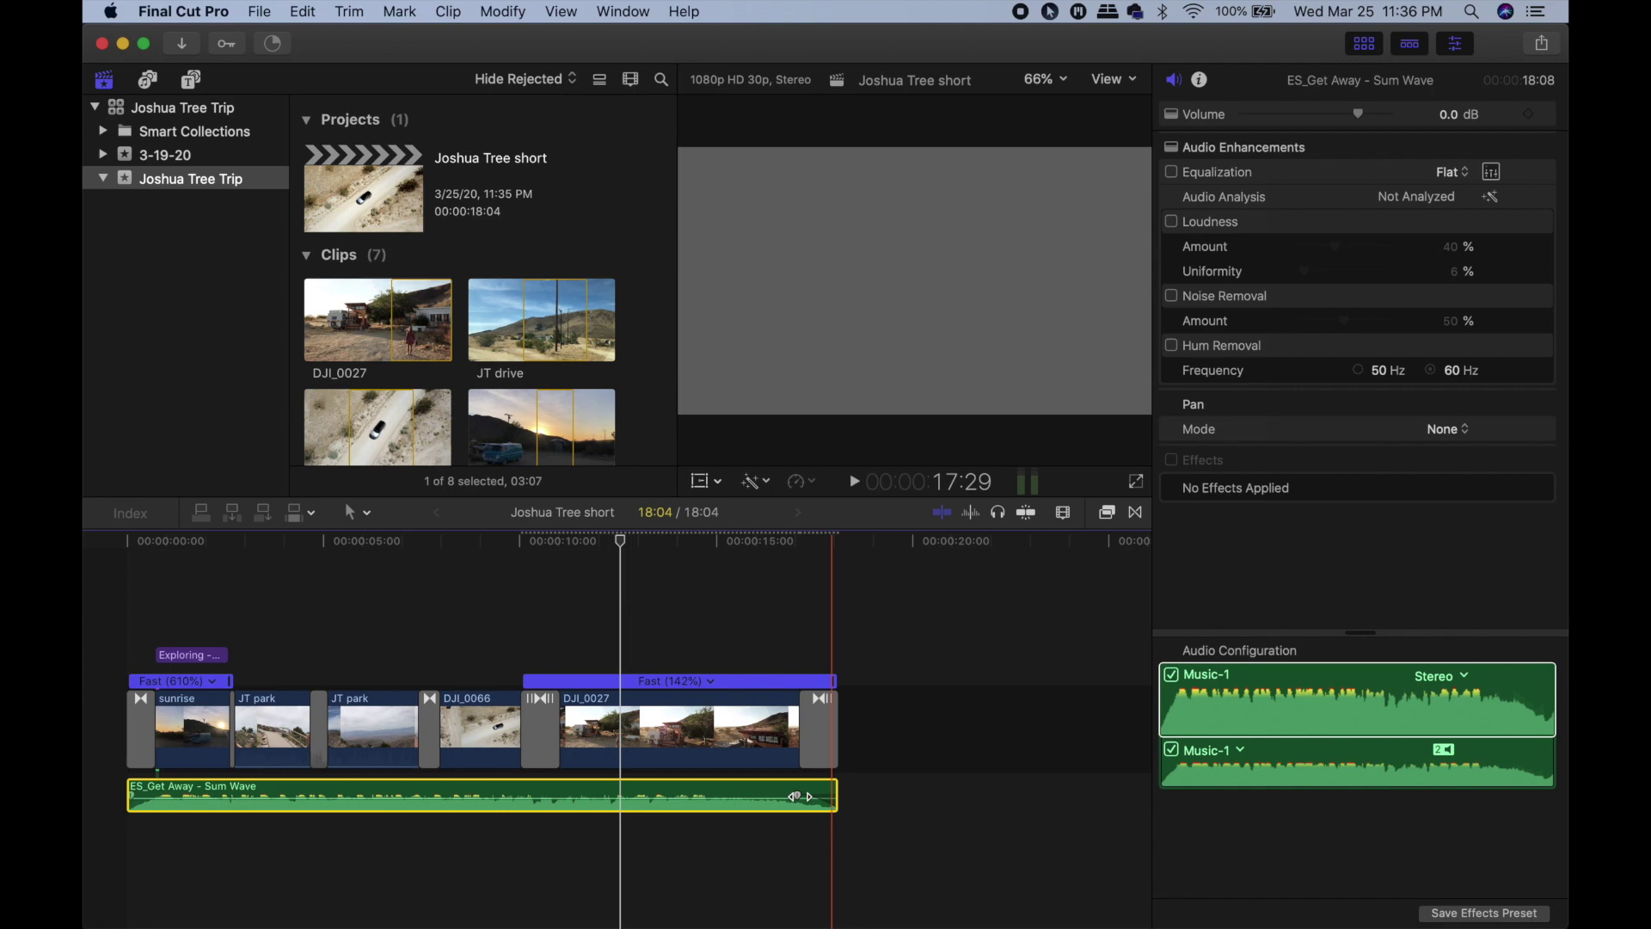
Start sharing the project as Apple Devices 1080p and show the export settings.
left_click(259, 11)
mouse_move(406, 262)
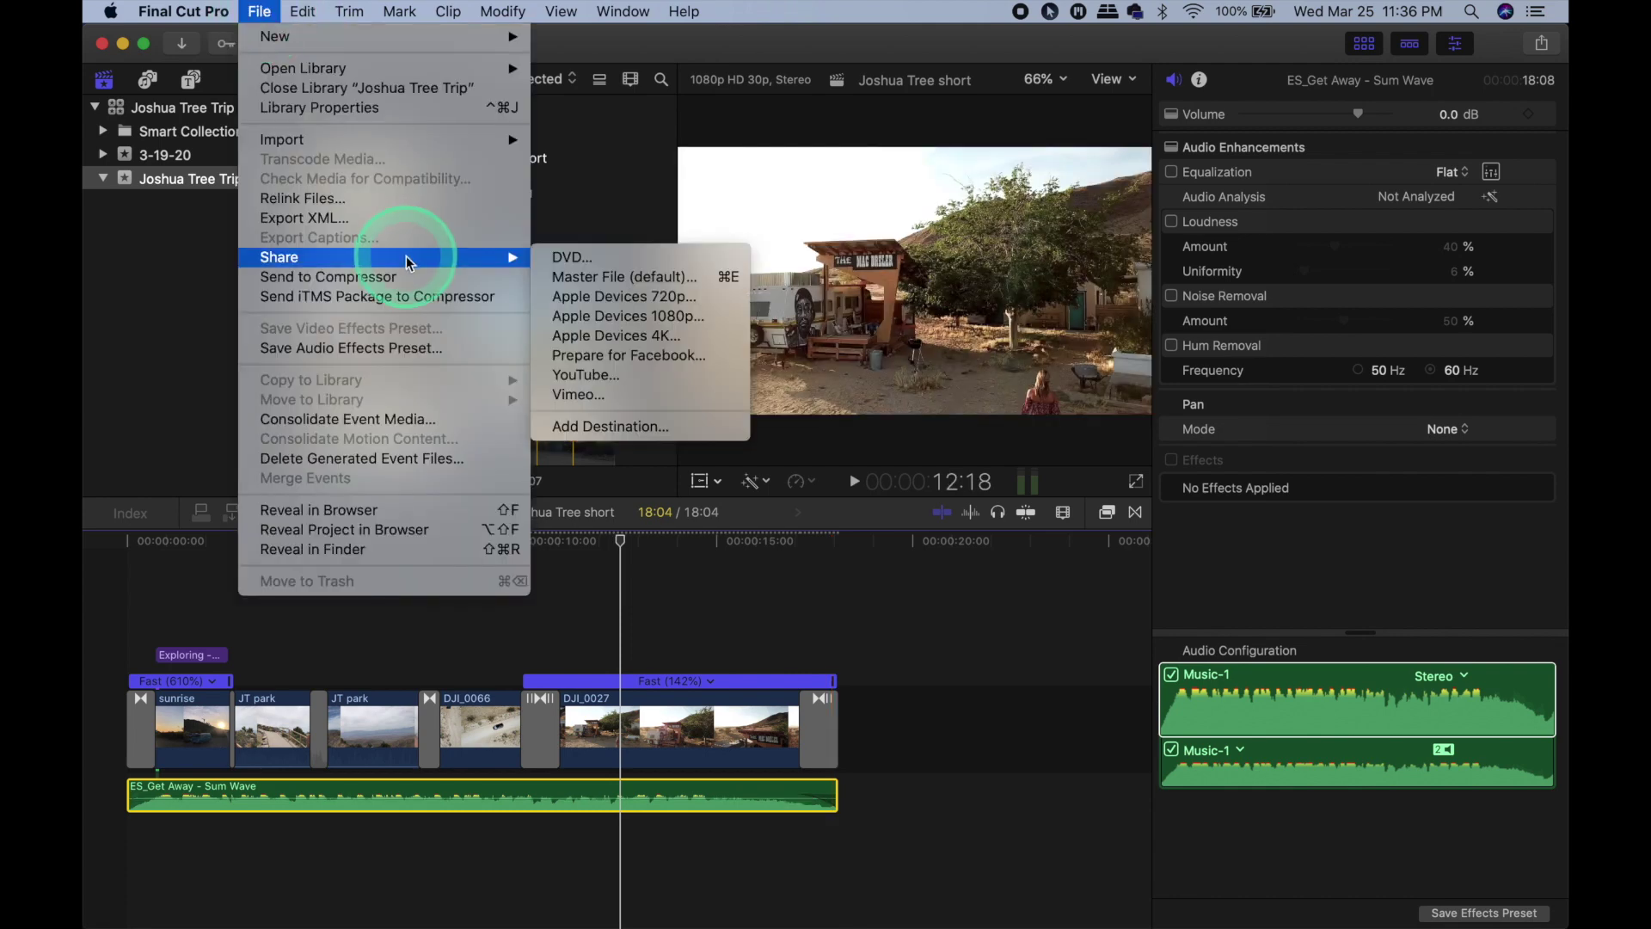
left_click(576, 317)
left_click(824, 194)
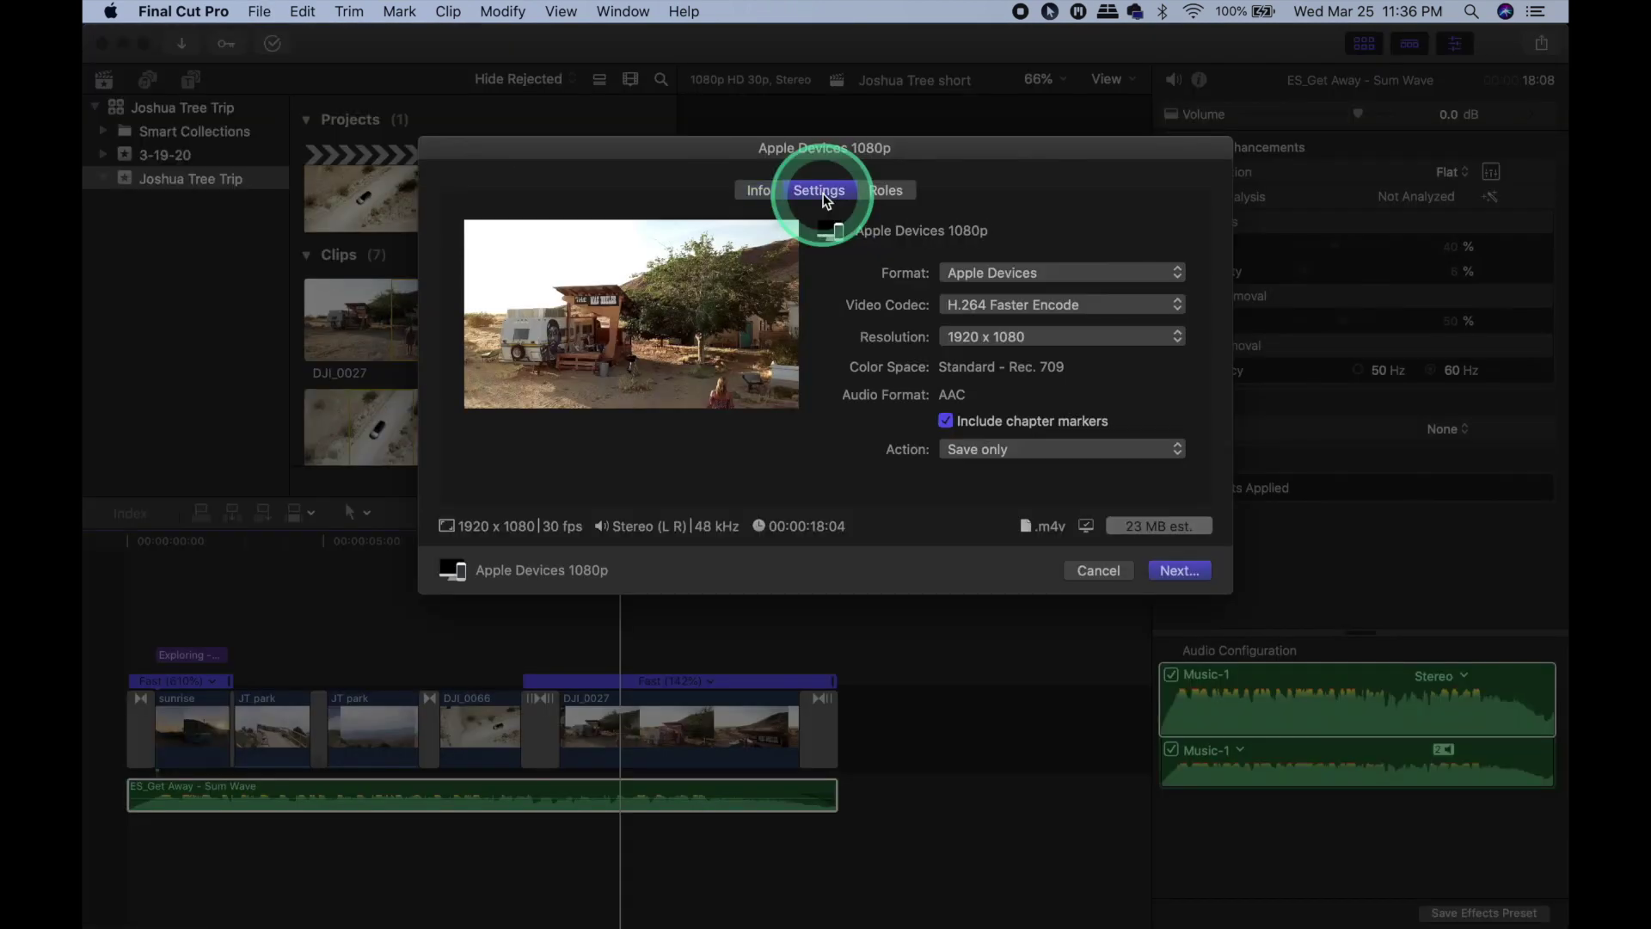